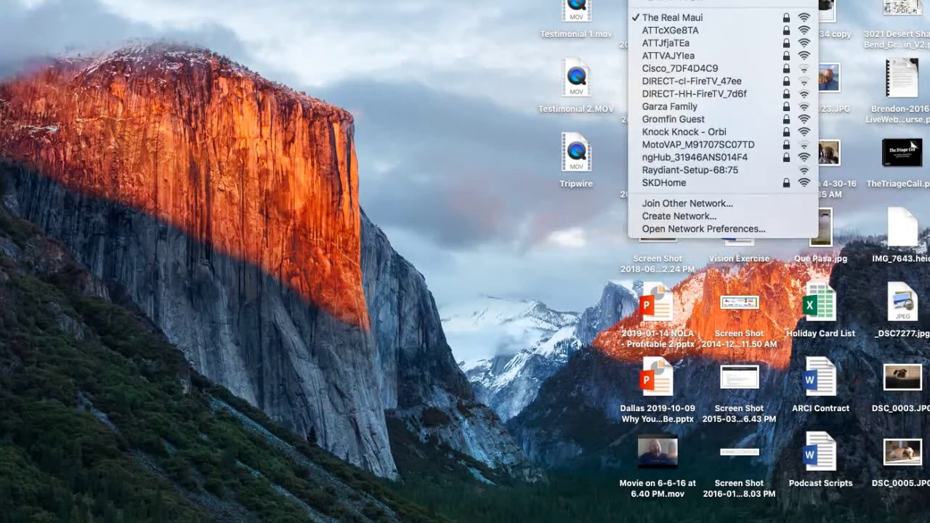
Join the Raydiant-Setup-68:75 wireless network and choose The Real Maui as the device's WiFi network.
click(700, 171)
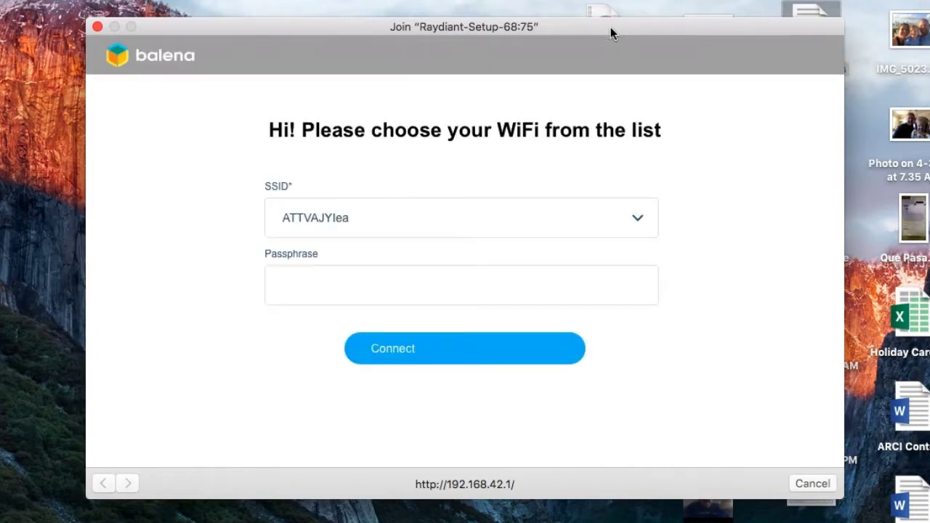
drag(611, 27, 643, 0)
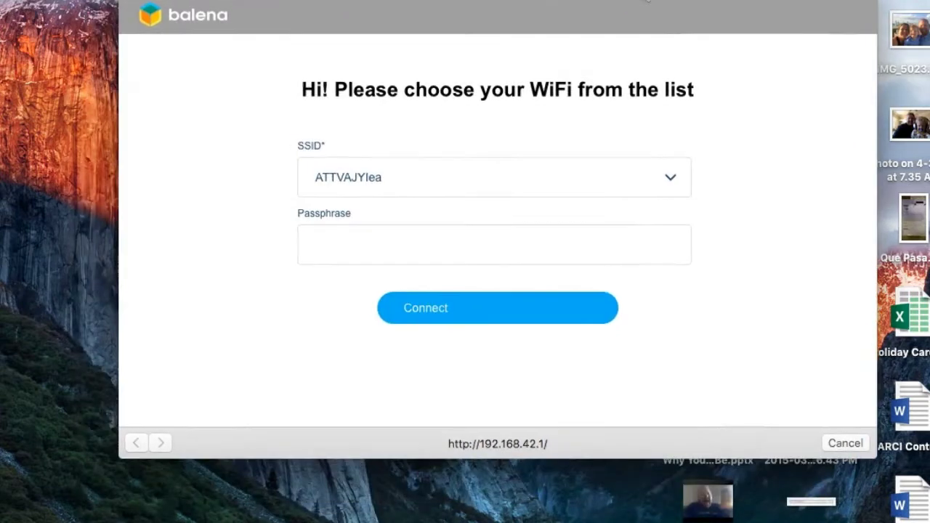
click(655, 183)
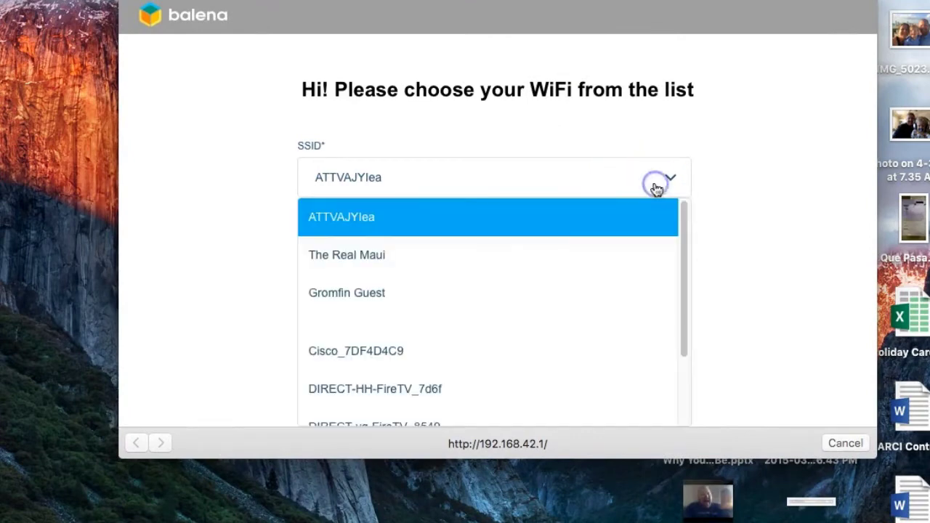
click(606, 259)
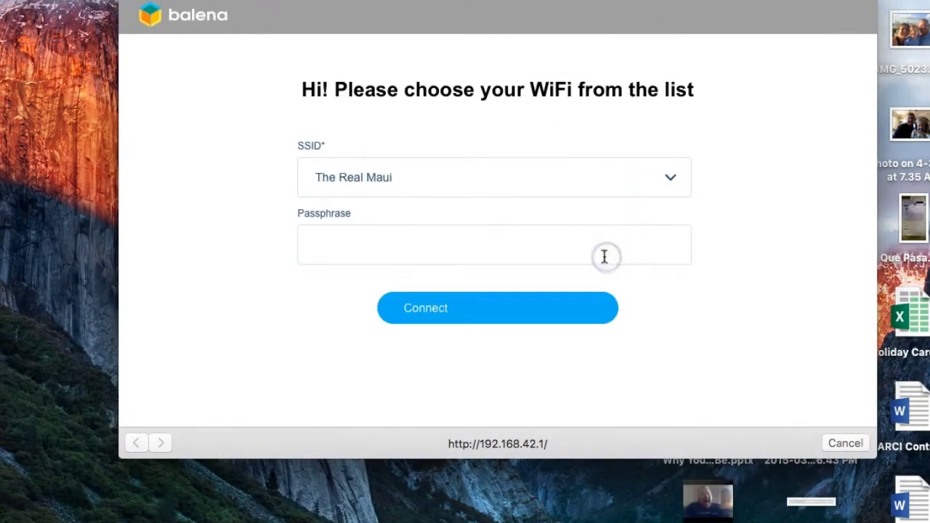
Enter the WiFi passphrase and connect the Raydiant device to the chosen network.
click(541, 254)
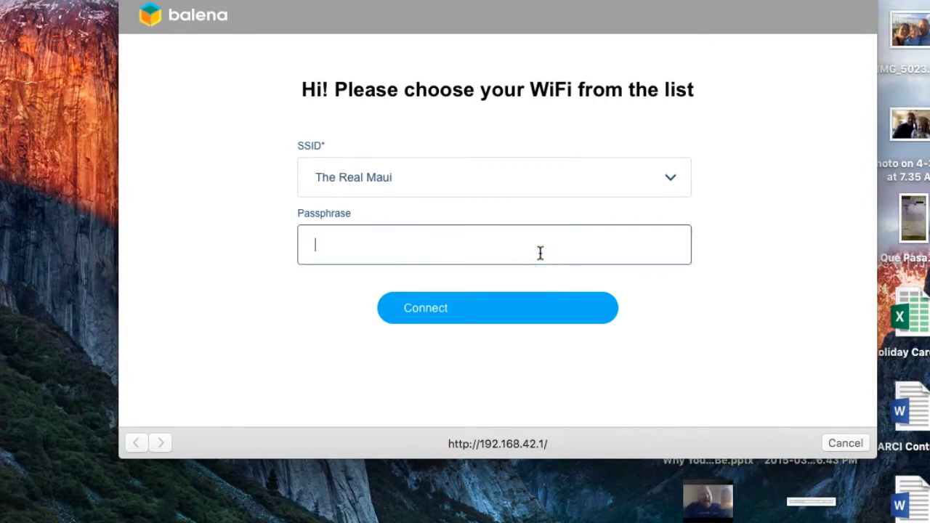
text(•••••••••••)
click(493, 313)
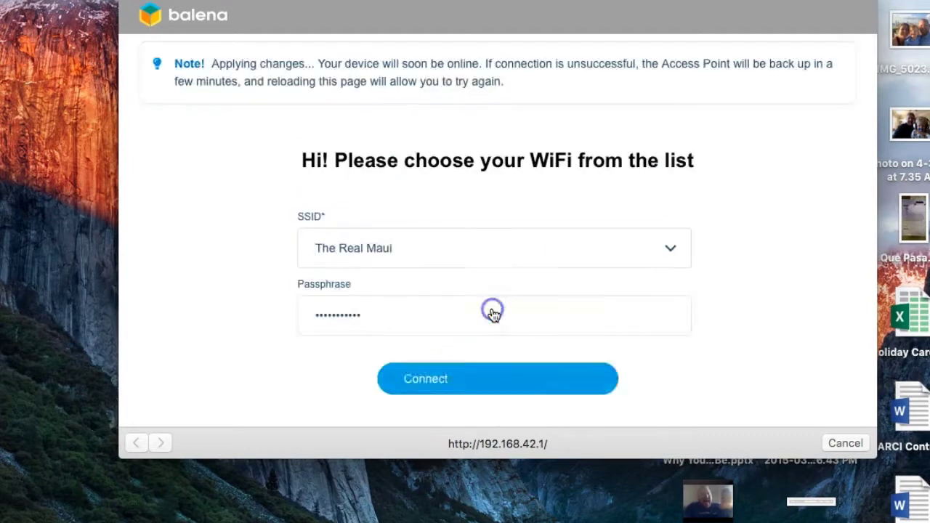
click(653, 390)
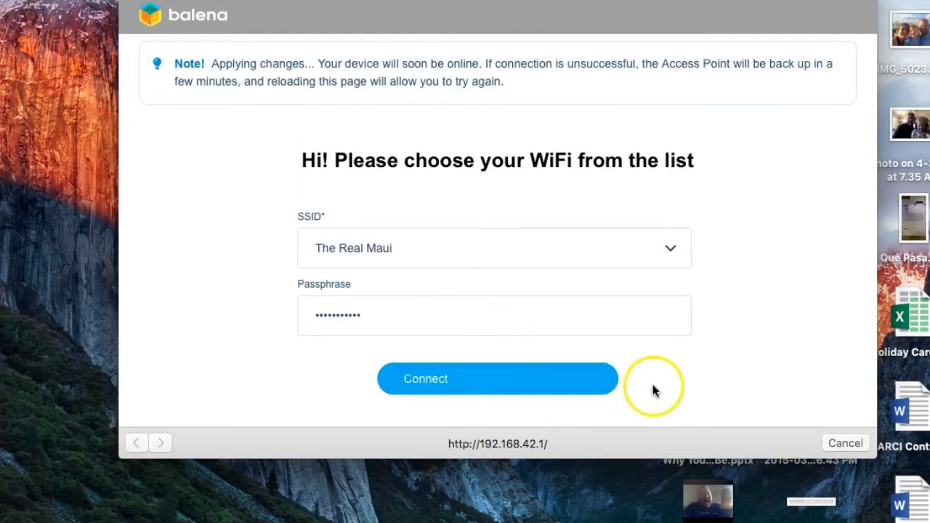
click(546, 385)
scroll(765, 343, down, 1)
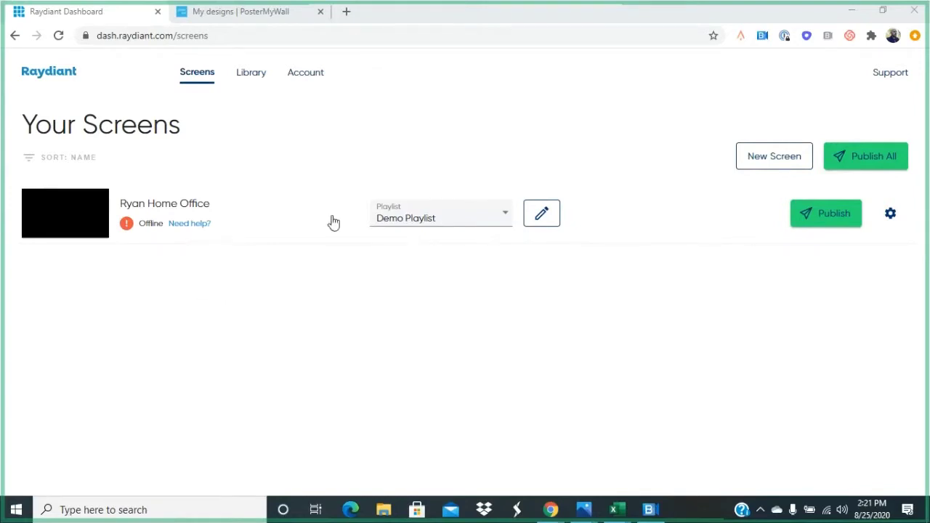
Choose Demo Playlist for the home office screen and add the Ryans Coffee1 presentation from the Ryans Coffee folder to its default content.
click(506, 217)
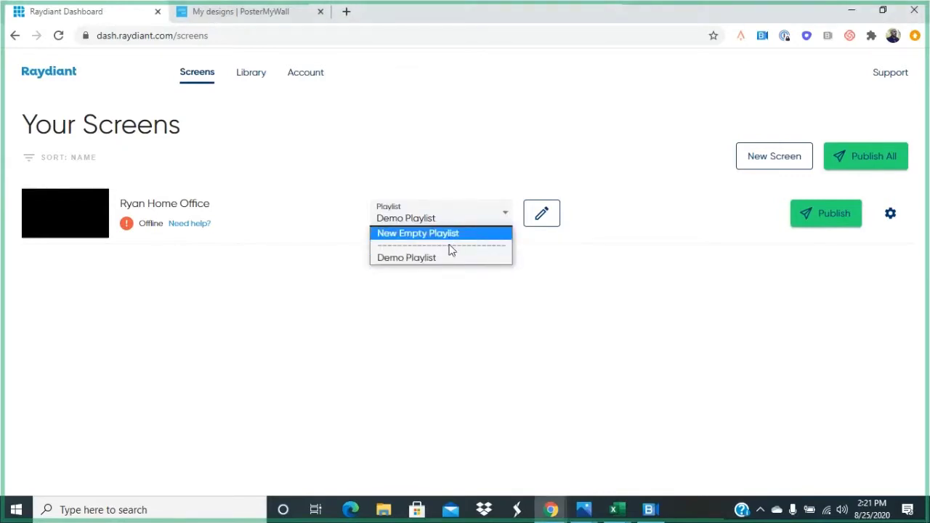
click(434, 260)
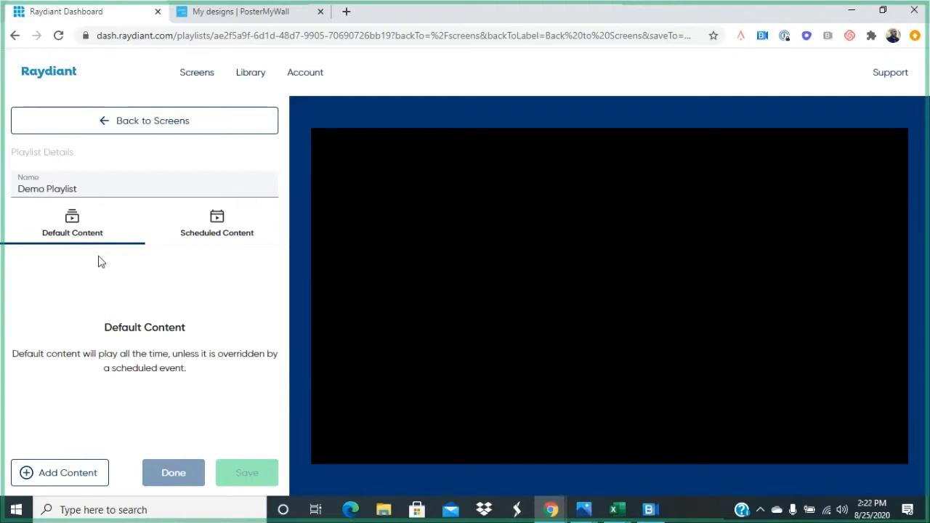
click(47, 476)
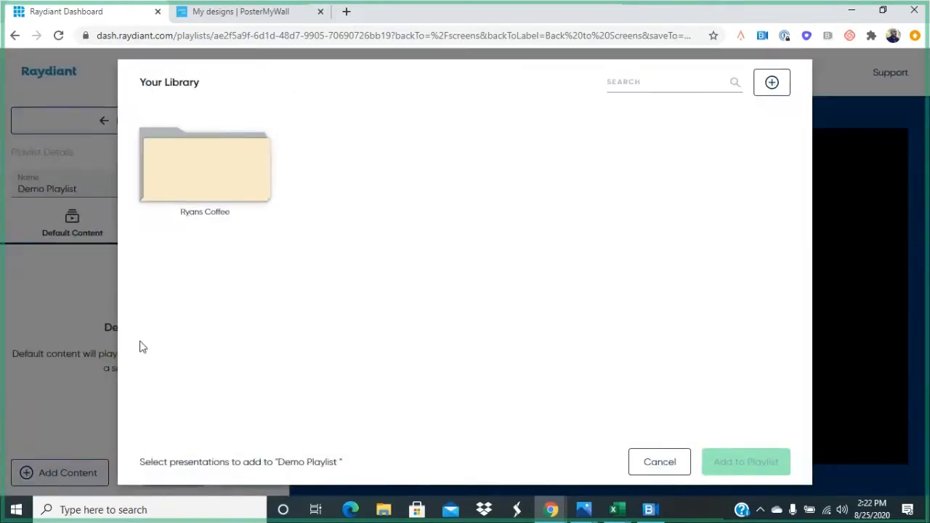
click(206, 174)
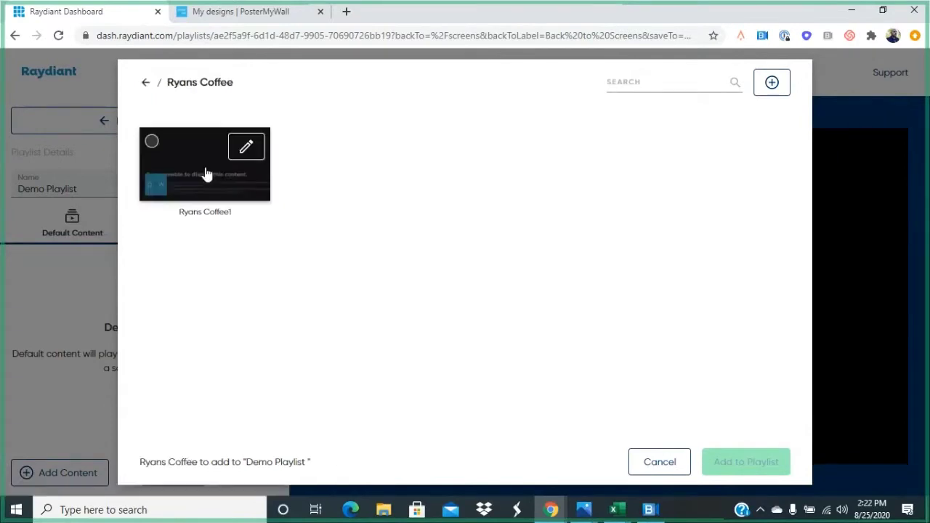
click(153, 145)
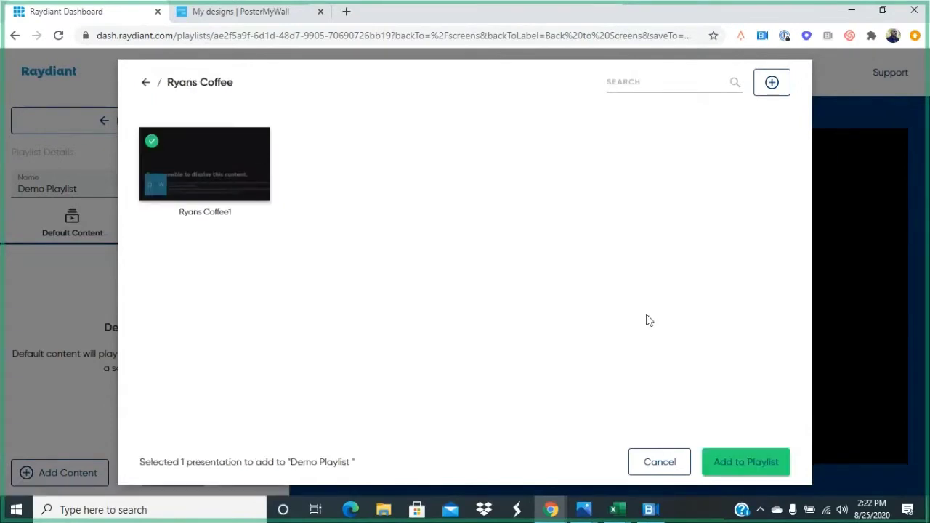
click(746, 465)
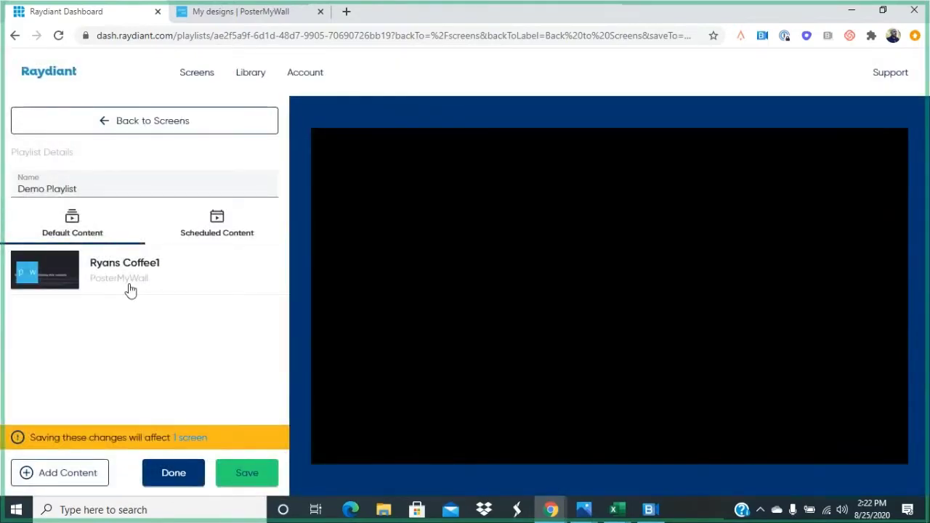
Save Demo Playlist, return to the screens overview and publish the playlist to the home office screen.
click(253, 473)
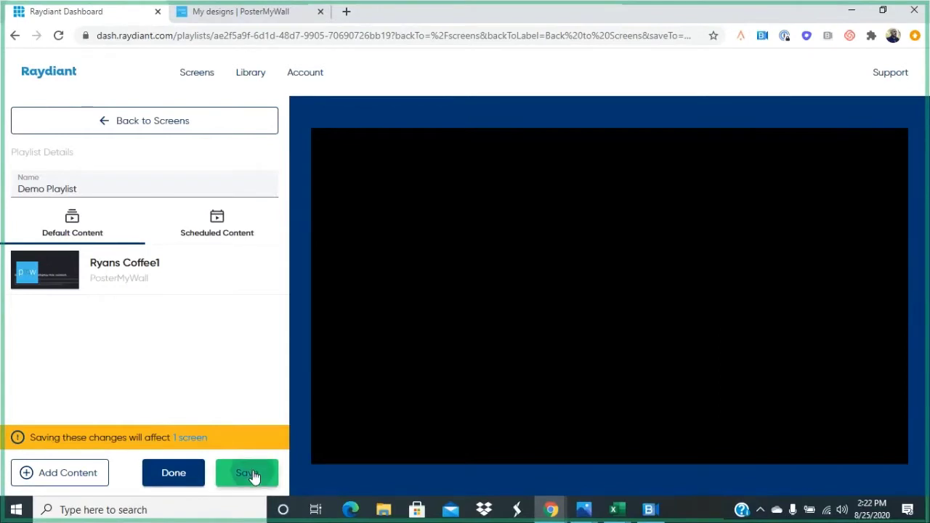
click(175, 473)
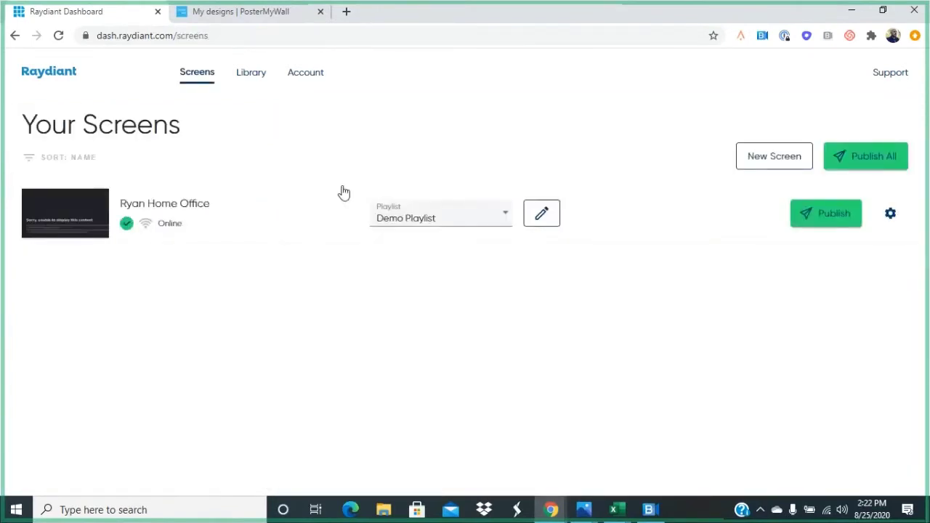
click(804, 217)
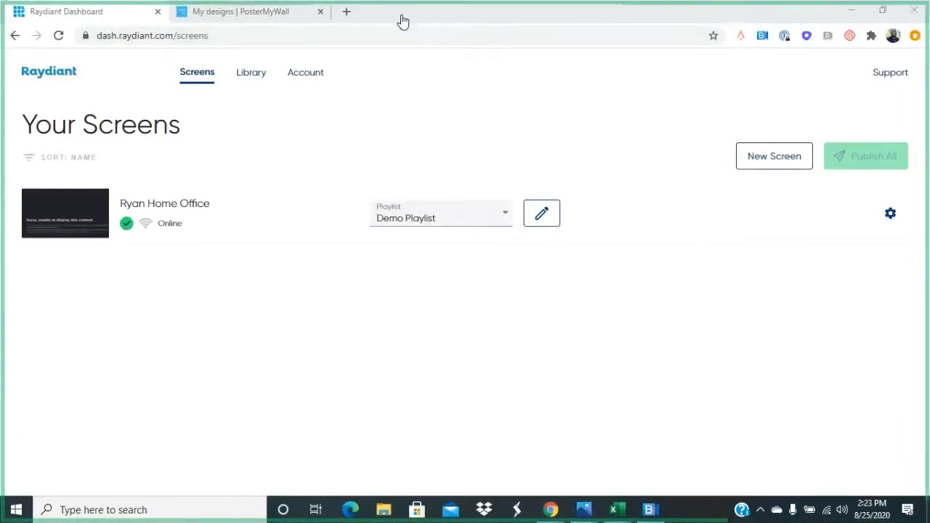
Switch to PosterMyWall and search its design templates for burgers.
click(214, 13)
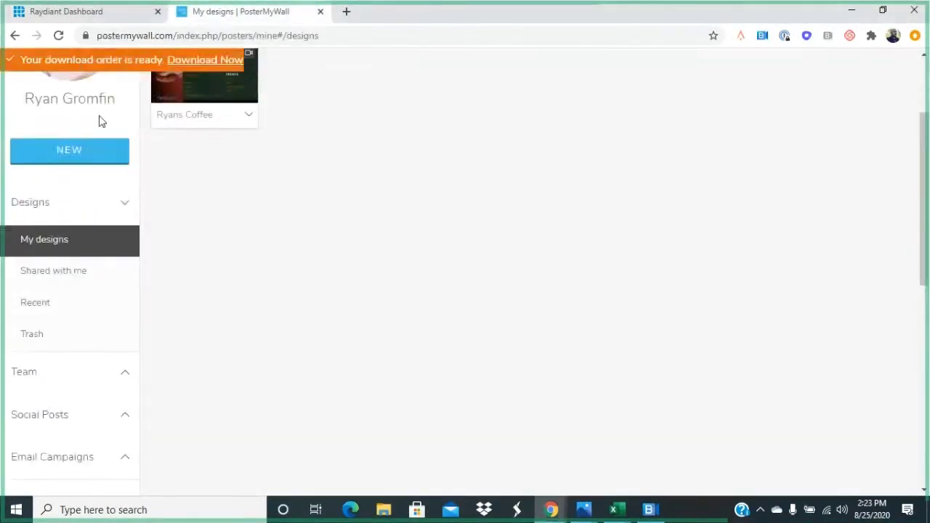
scroll(109, 138, up, 2)
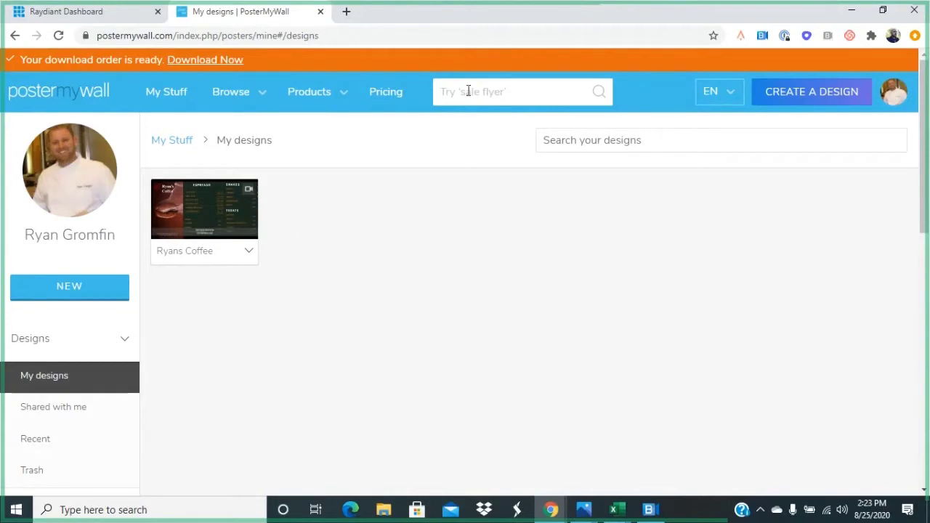
click(523, 91)
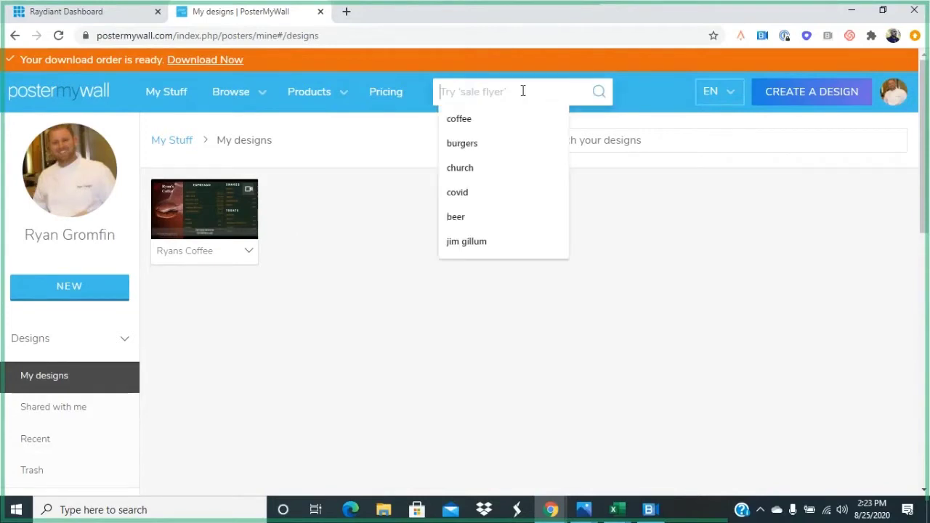
click(491, 143)
key(Return)
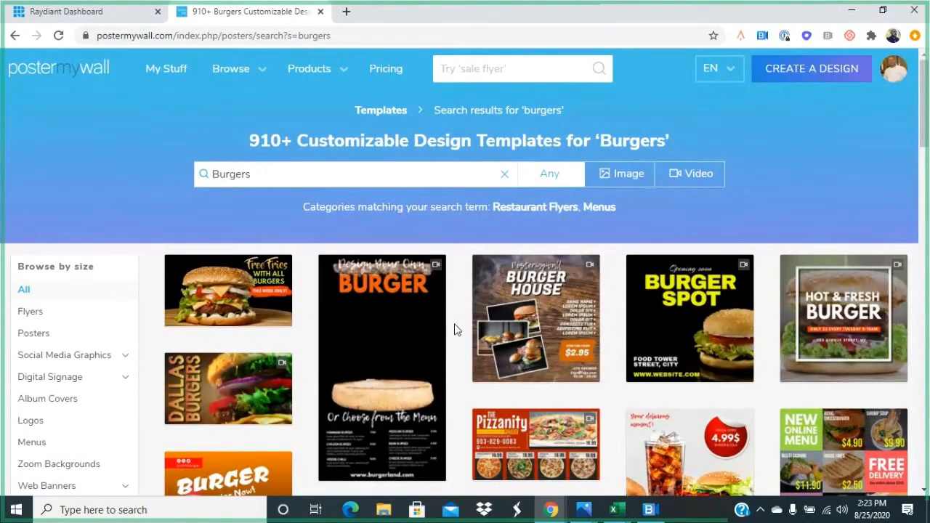
Browse the burger templates and open the Burger Point menu template for customizing.
scroll(456, 329, down, 3)
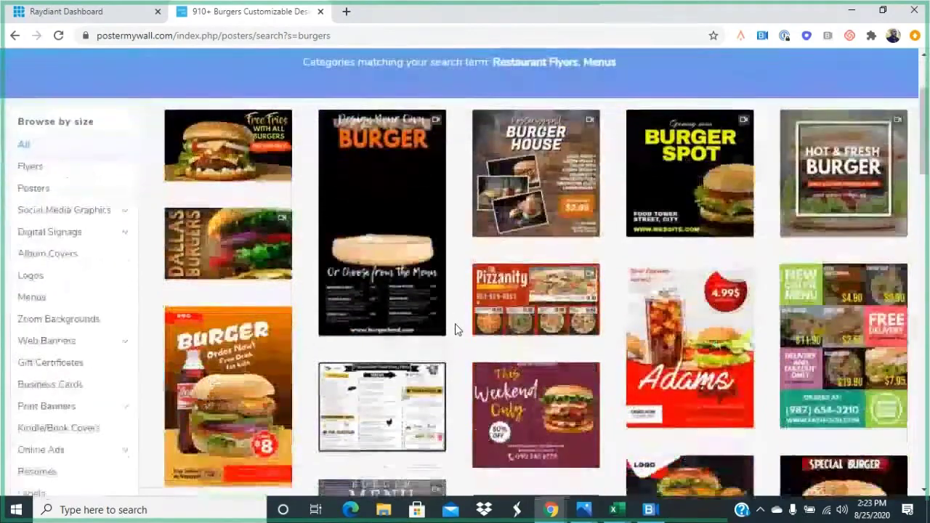
scroll(456, 329, down, 3)
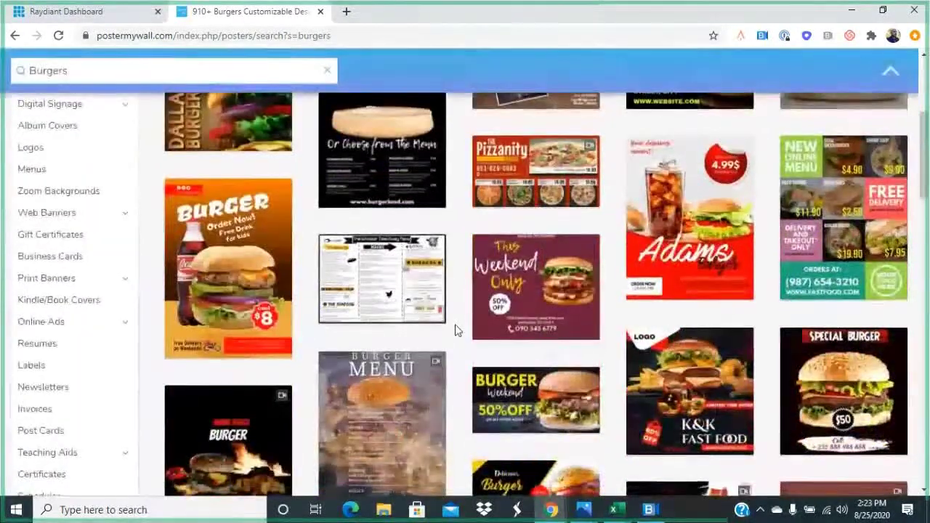
scroll(456, 331, down, 3)
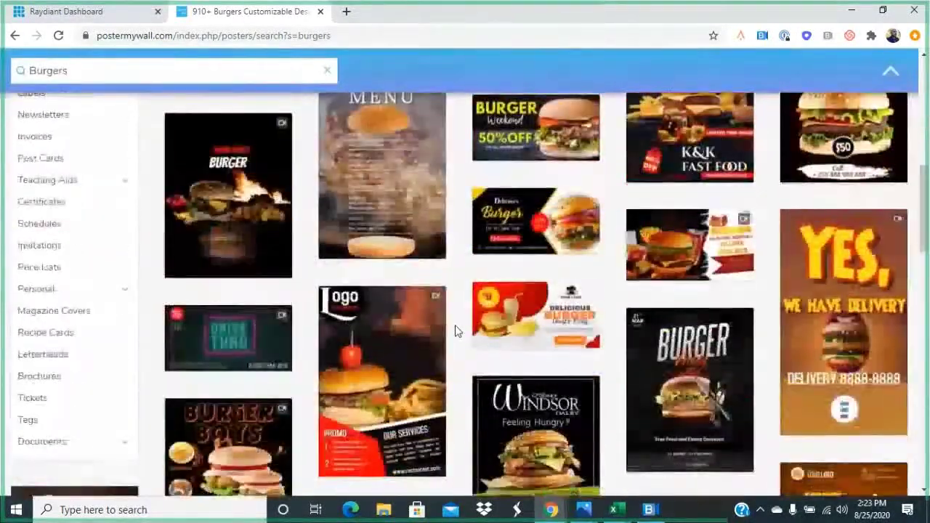
scroll(455, 330, down, 3)
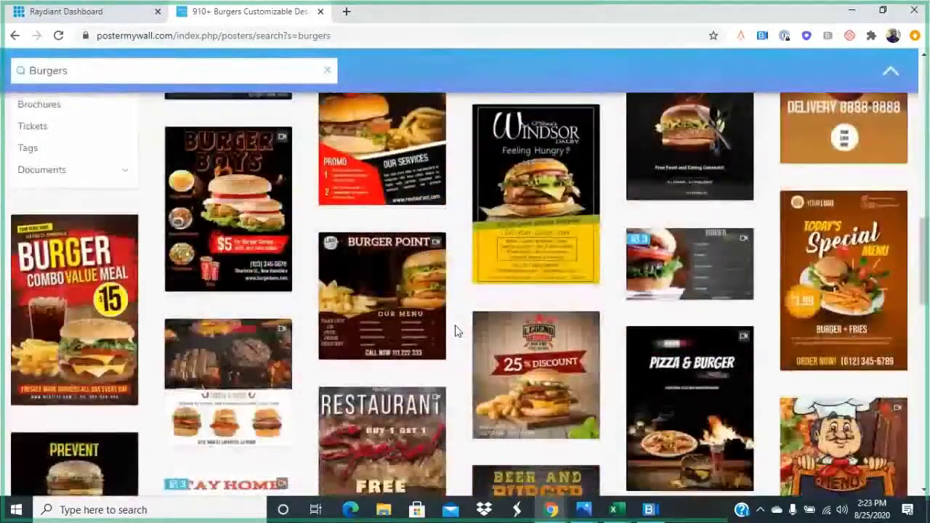
scroll(455, 331, down, 1)
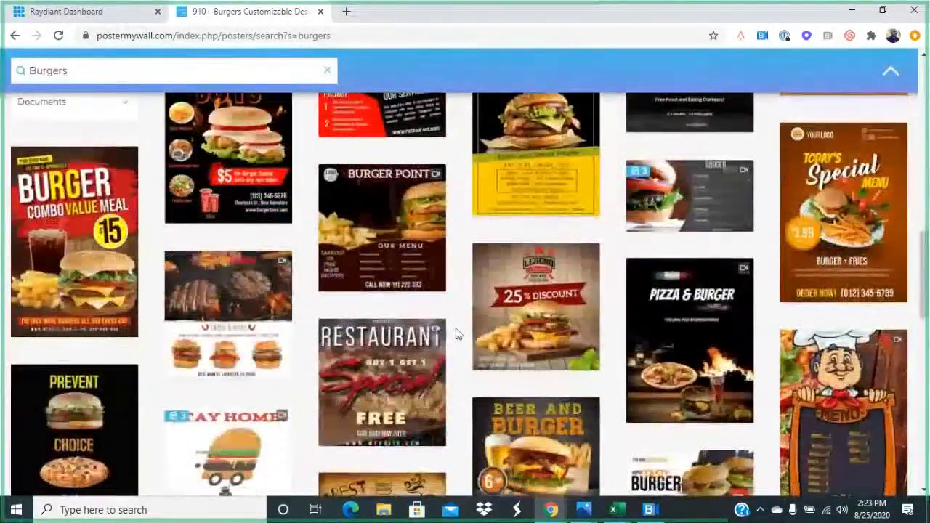
click(377, 250)
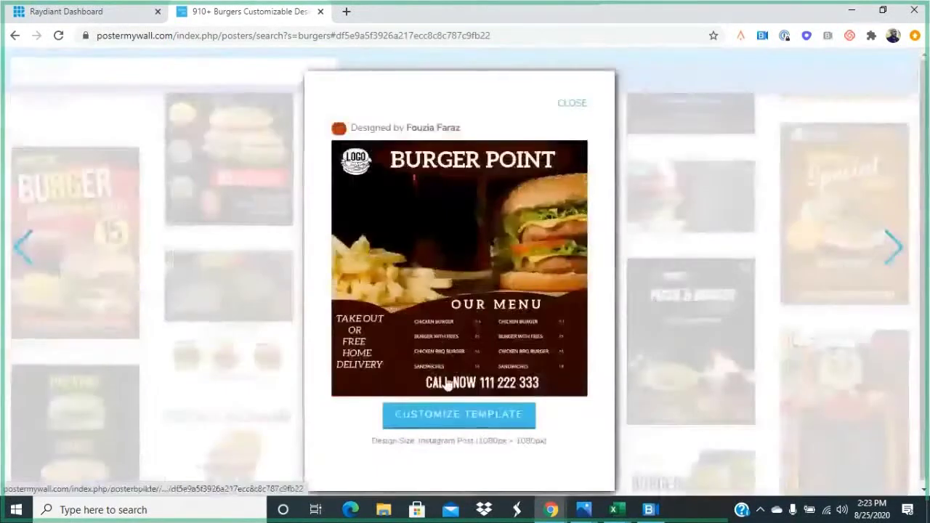
click(451, 416)
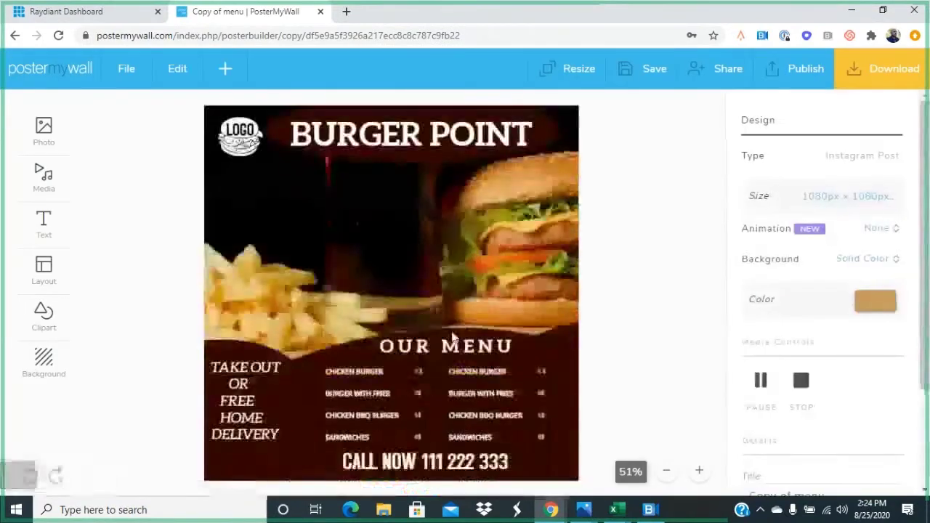
Resize the Burger Point design to the Digital Display (16:9) video format, 1920px × 1080px.
click(821, 202)
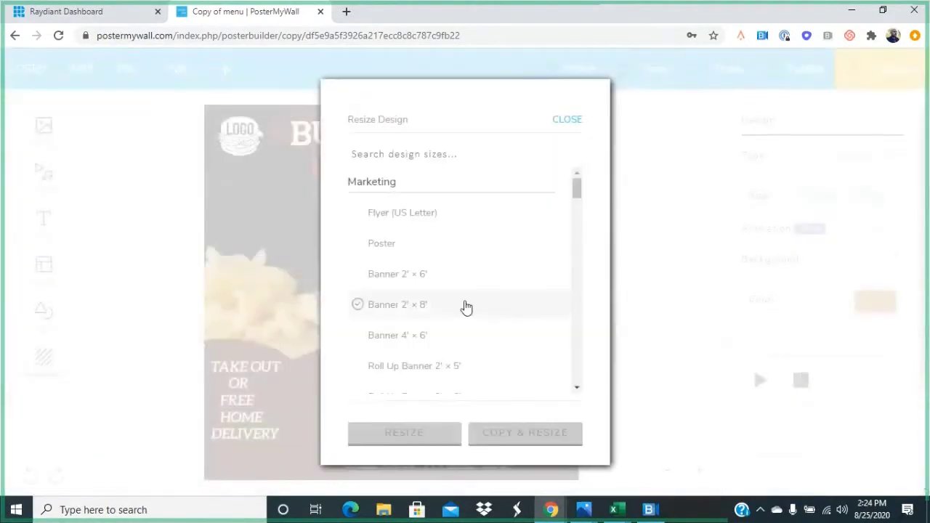
scroll(396, 312, down, 3)
scroll(398, 314, down, 2)
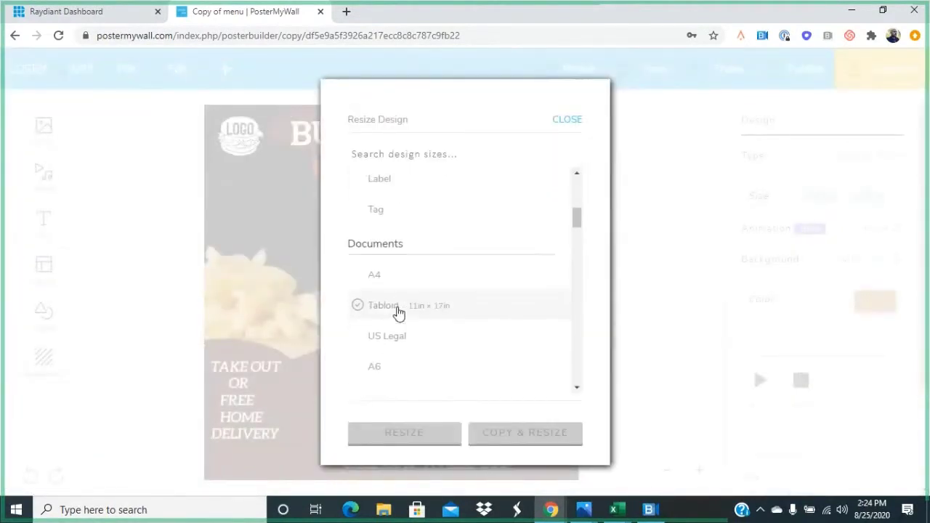
scroll(398, 312, down, 5)
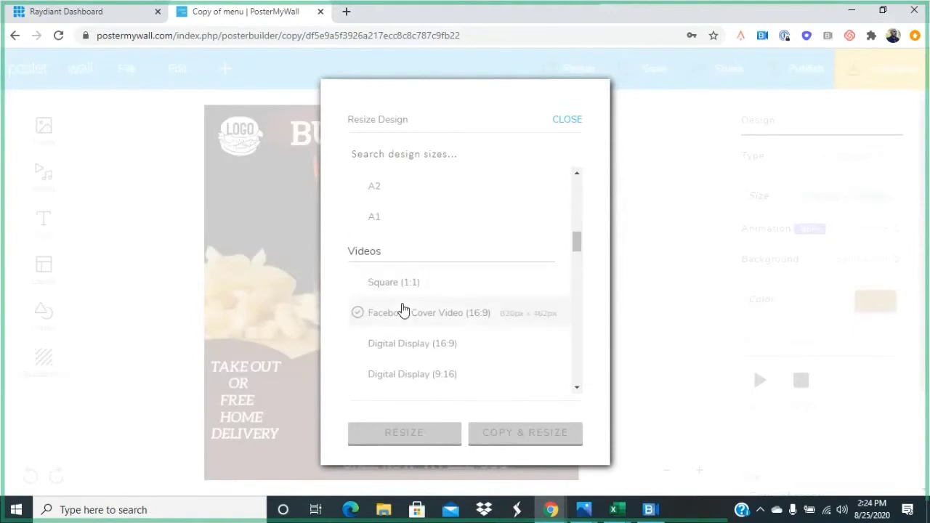
click(407, 341)
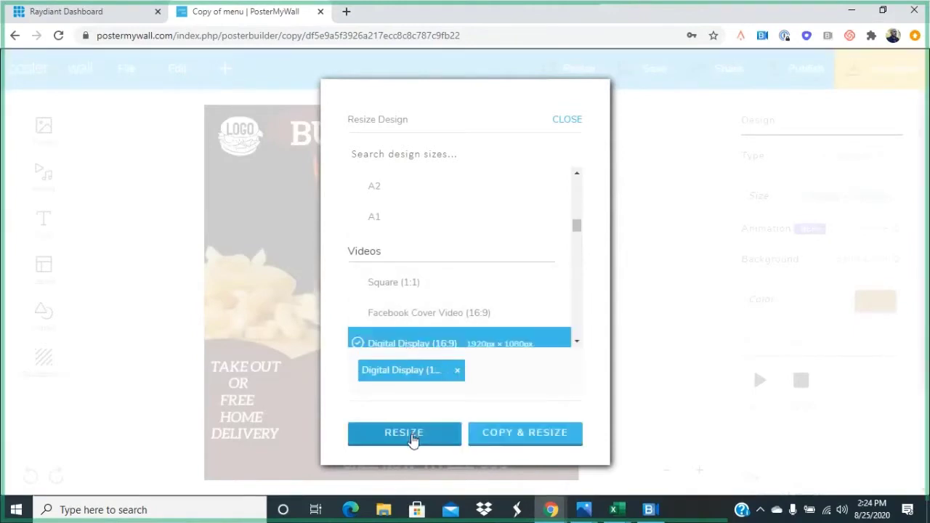
click(404, 433)
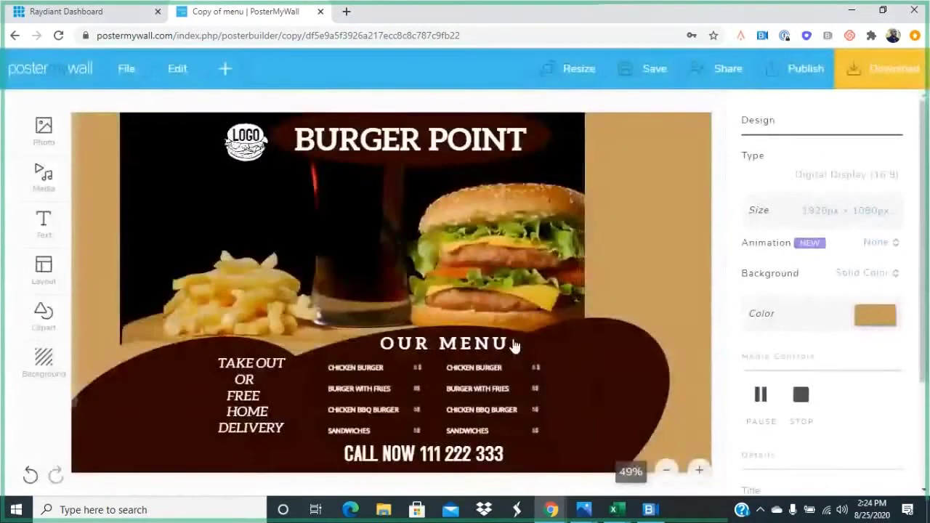
Move the background burger video to the canvas's left edge and shift the second menu table slightly to the right.
drag(431, 262, 374, 260)
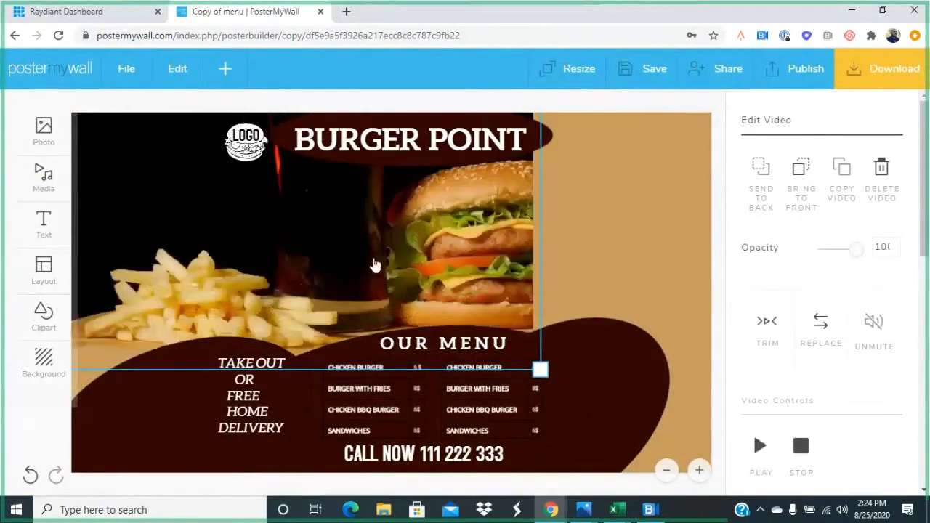
drag(540, 369, 565, 365)
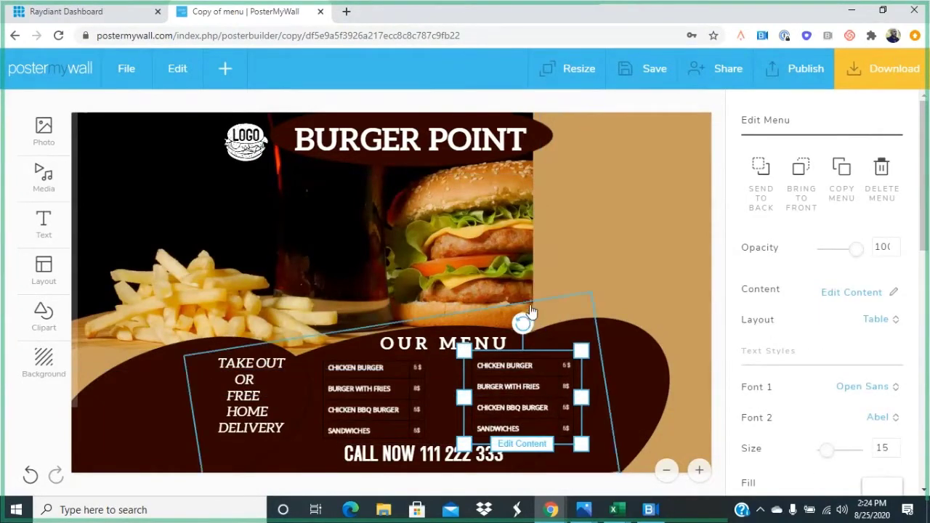
Add the Awesome Burger item to the first menu table and apply the change.
click(366, 374)
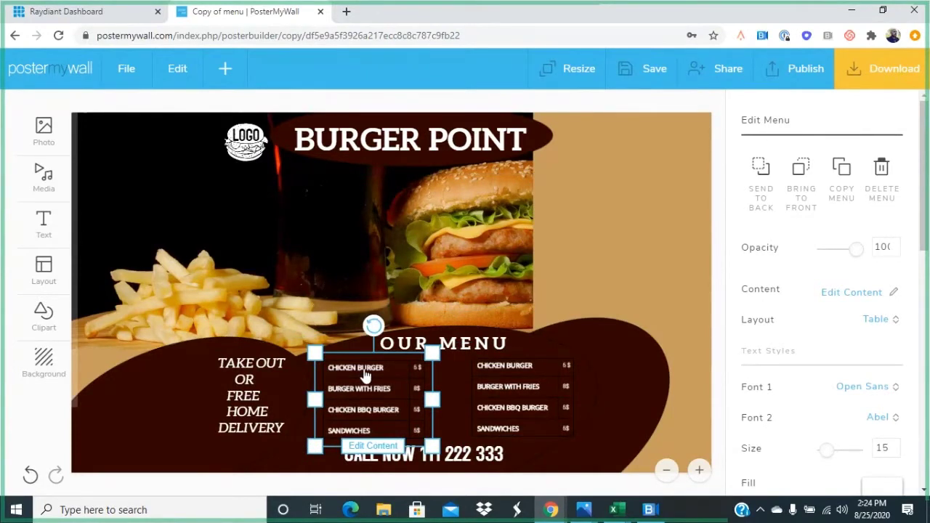
click(373, 446)
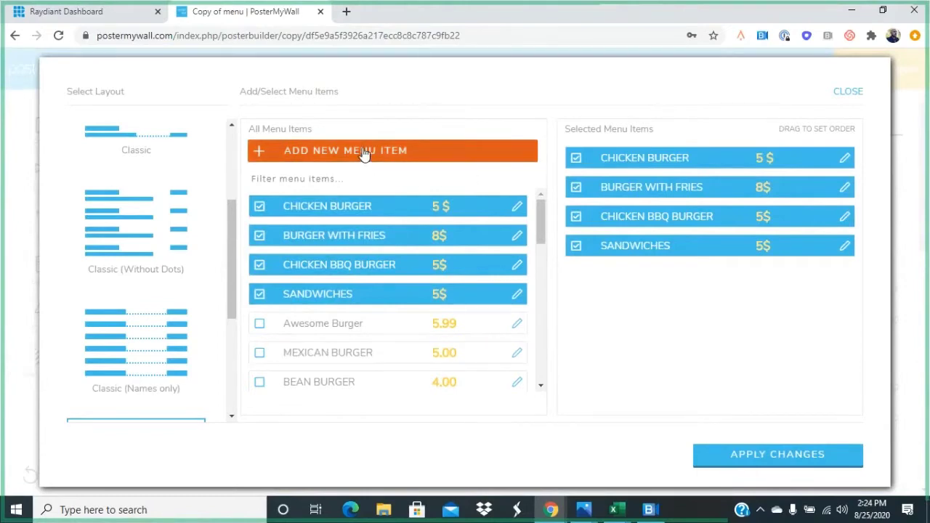
click(260, 325)
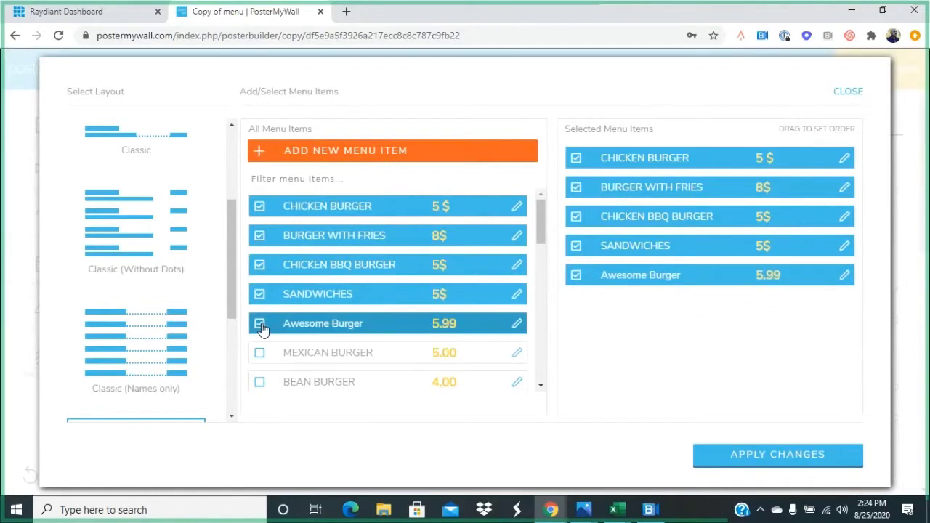
click(771, 456)
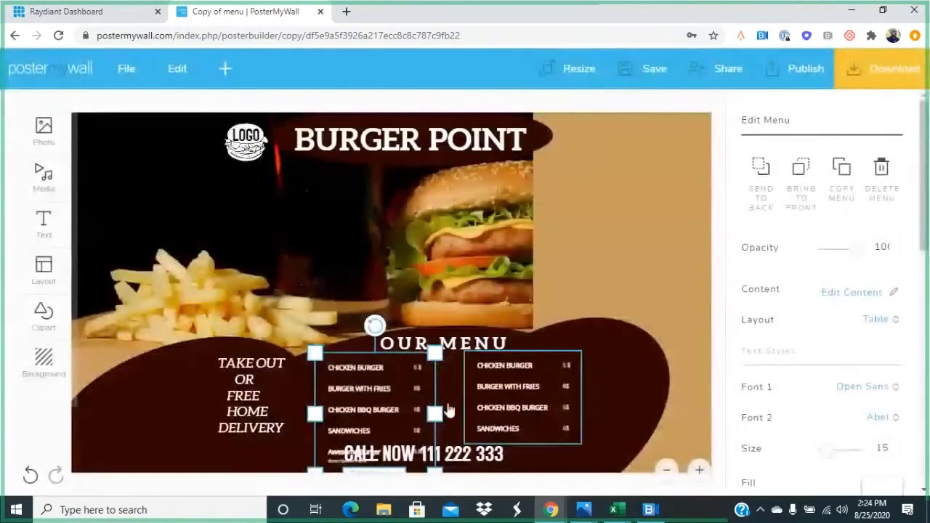
Shrink the first menu table to text size 13 and reposition it beneath the OUR MENU heading.
drag(410, 366, 410, 366)
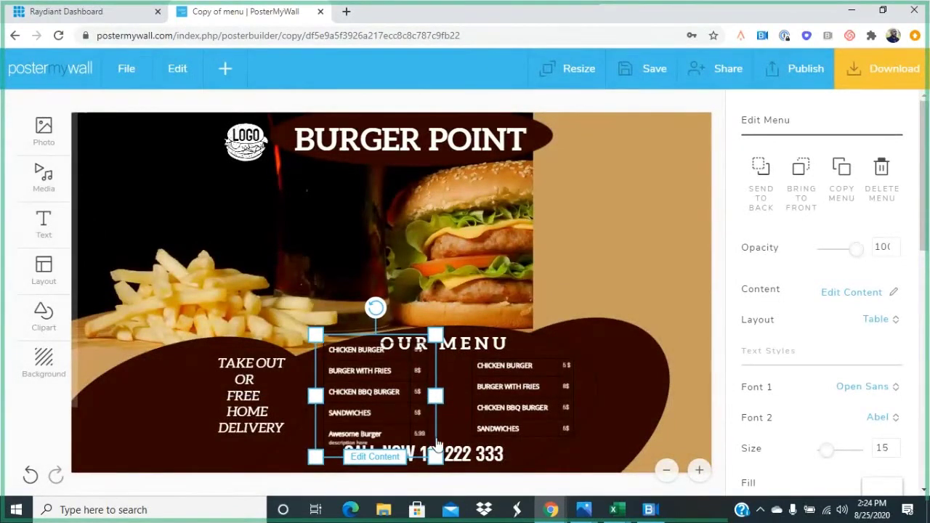
drag(435, 456, 429, 447)
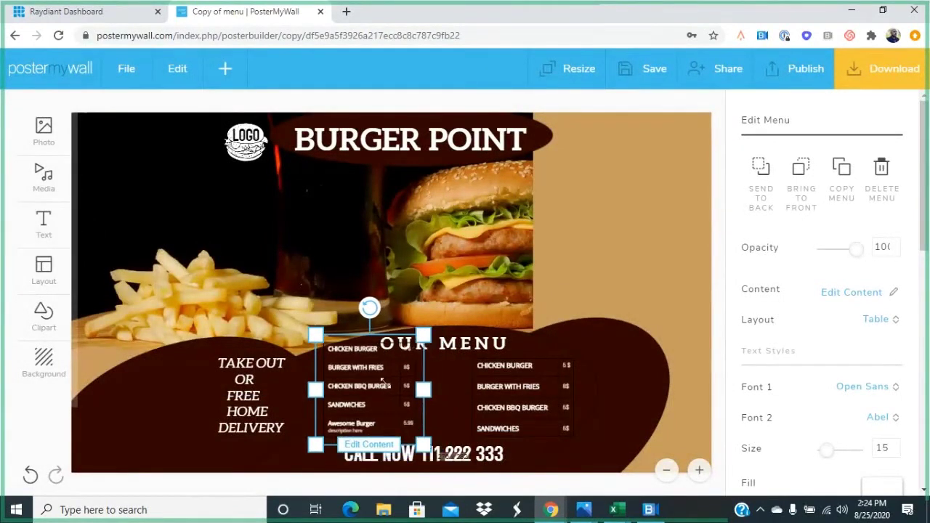
drag(384, 383, 405, 396)
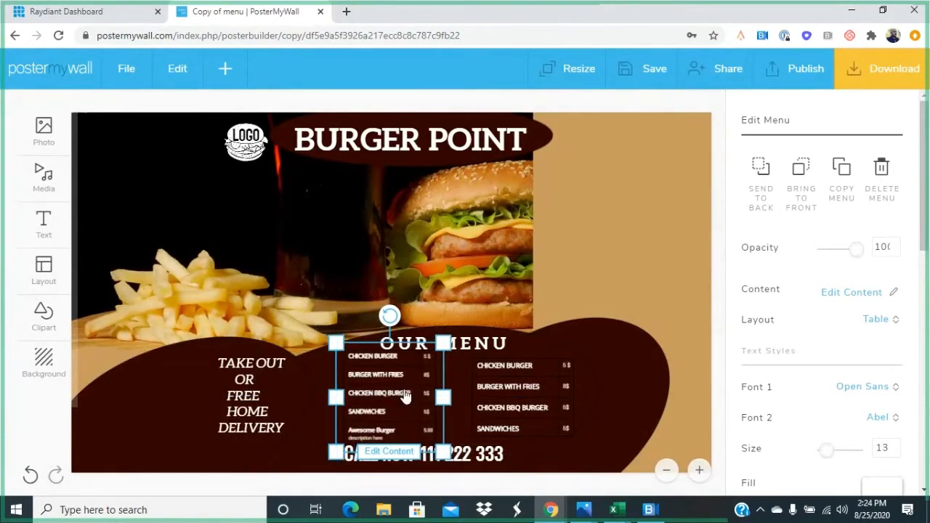
Replace the background video with a Storyblocks stock video found by searching "burgers", using the 00:08 burger-and-fries clip.
click(471, 230)
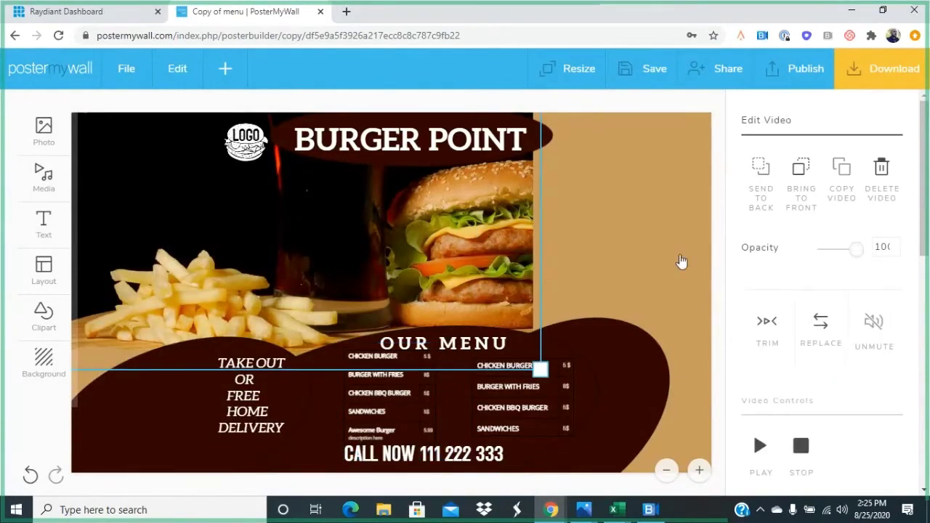
click(821, 327)
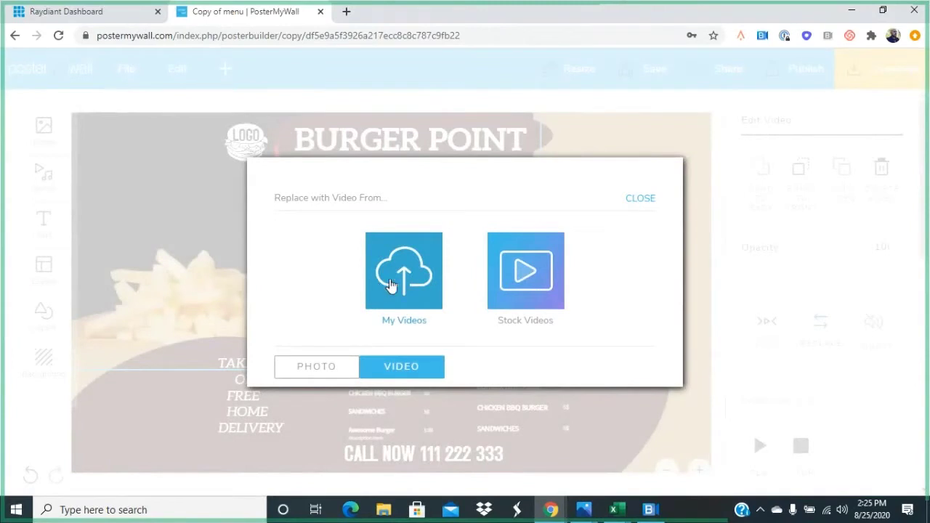
click(531, 276)
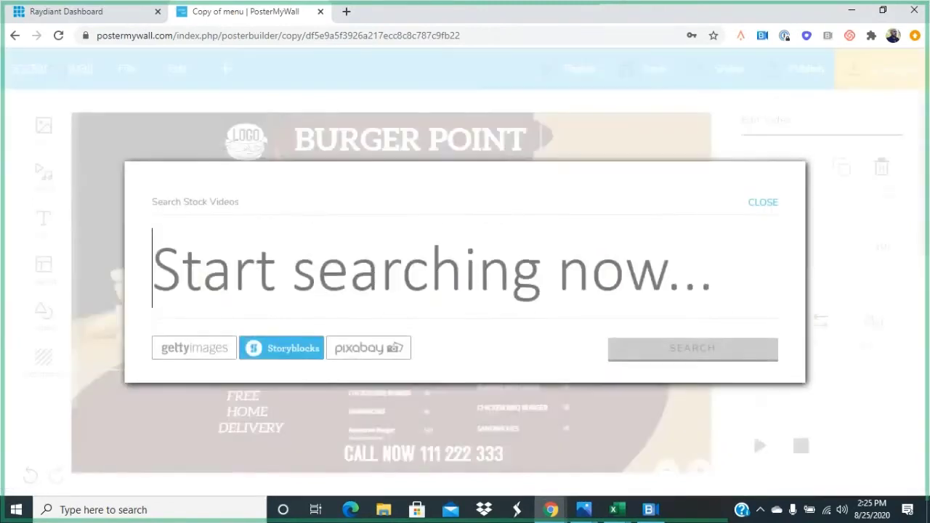
text(burgers)
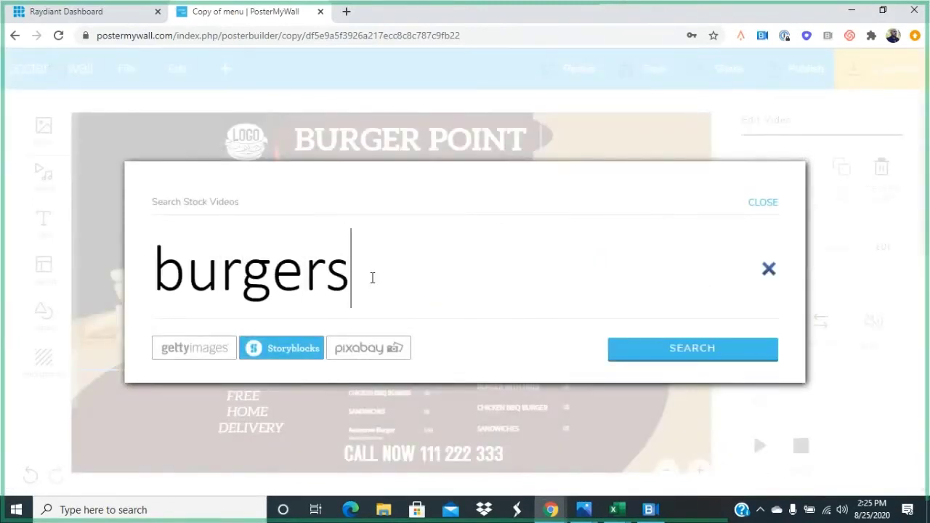
key(Return)
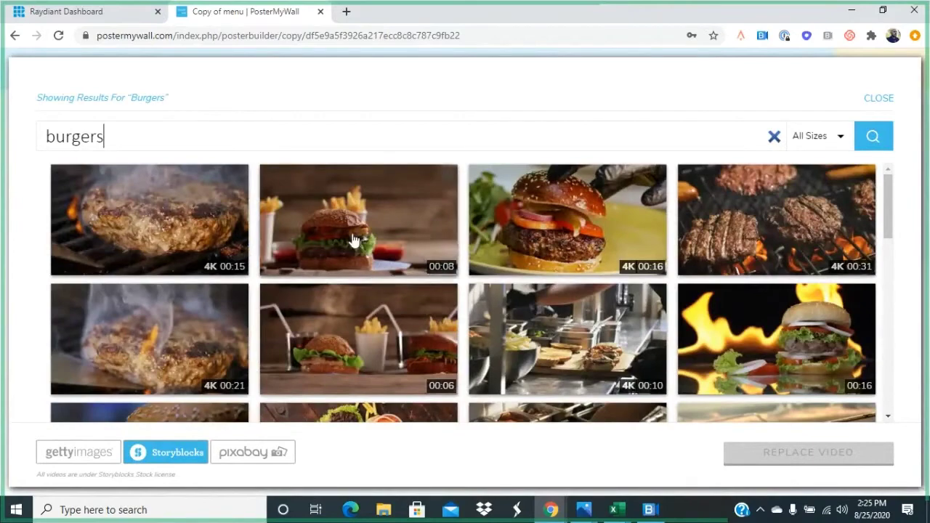
click(372, 270)
click(844, 454)
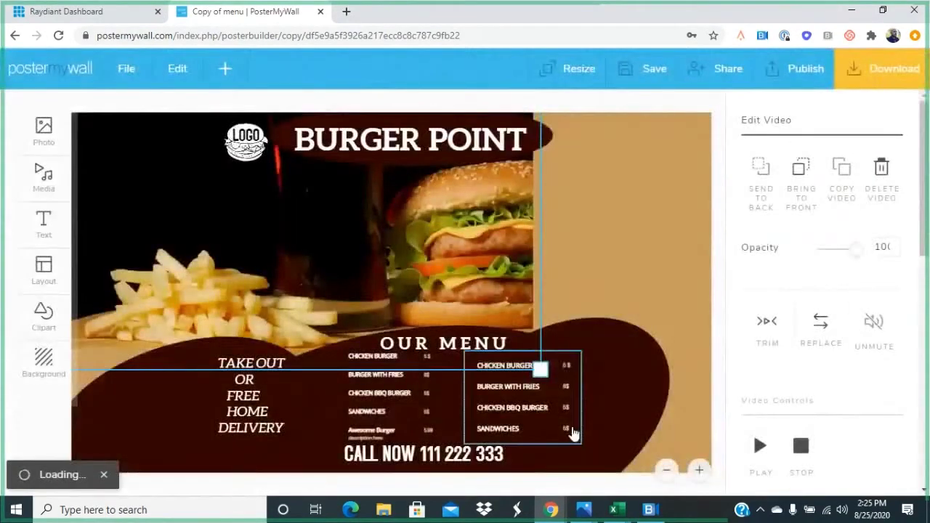
Move the second menu table back beside the first, and enlarge and reposition the burger video across most of the canvas.
drag(540, 370, 510, 372)
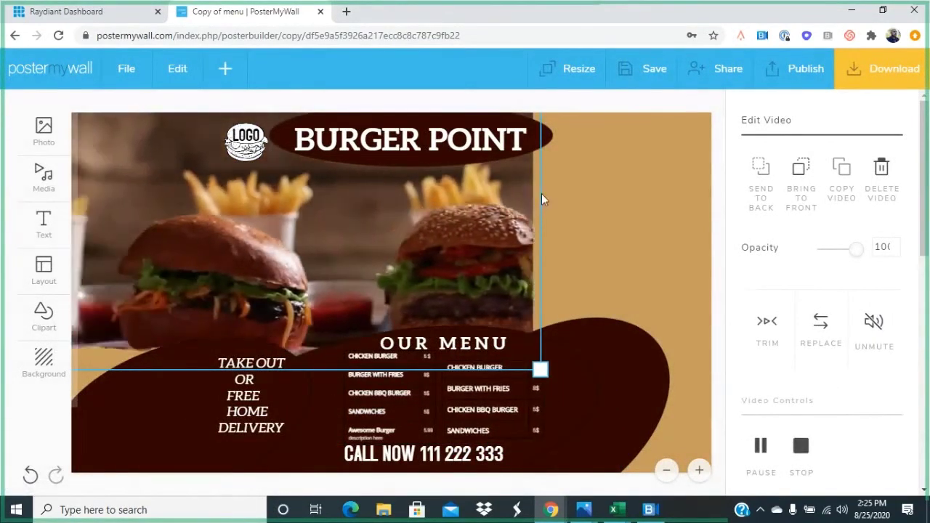
drag(477, 242, 550, 247)
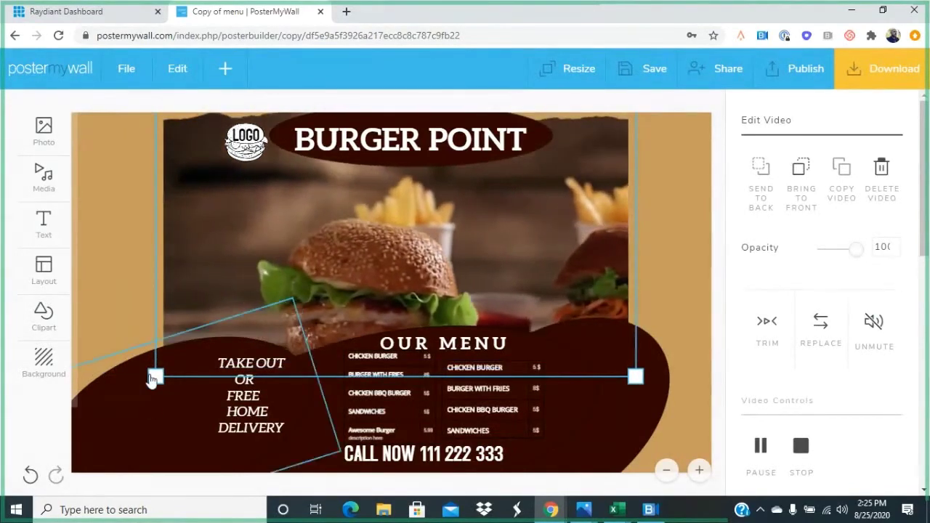
drag(156, 376, 48, 425)
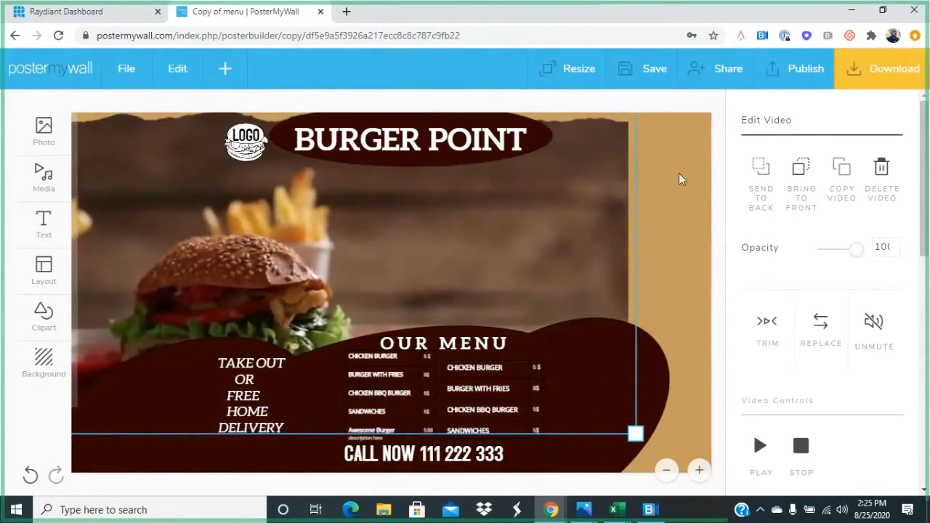
drag(600, 242, 628, 210)
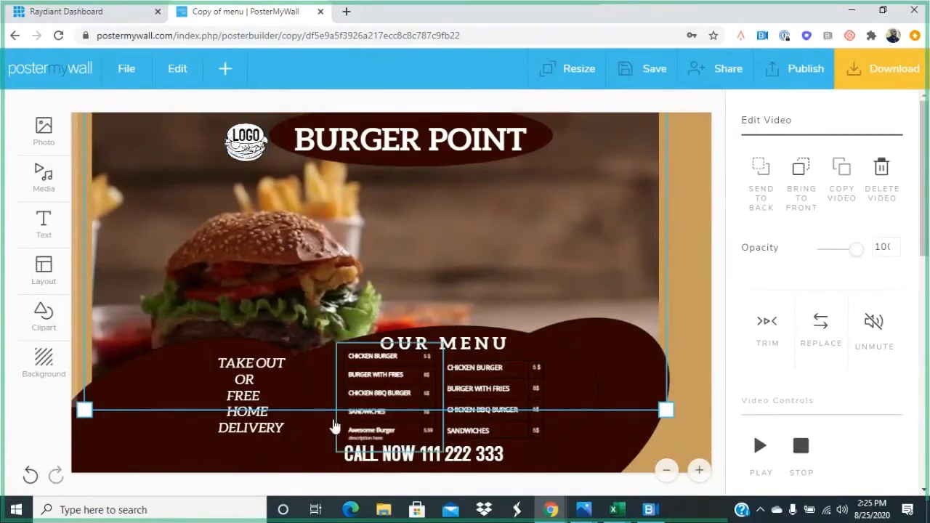
Try black (000000) as the BURGER POINT title's color and set it back to white (ffffff).
click(429, 133)
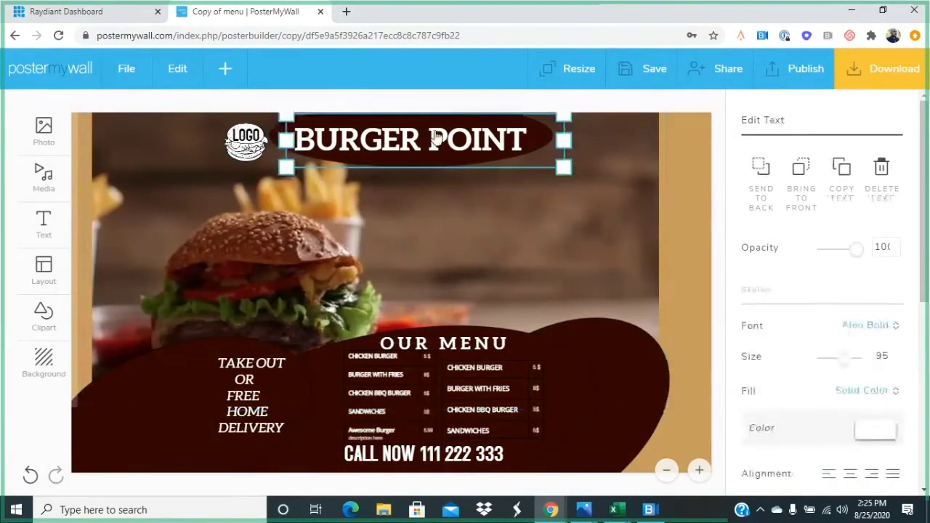
click(892, 427)
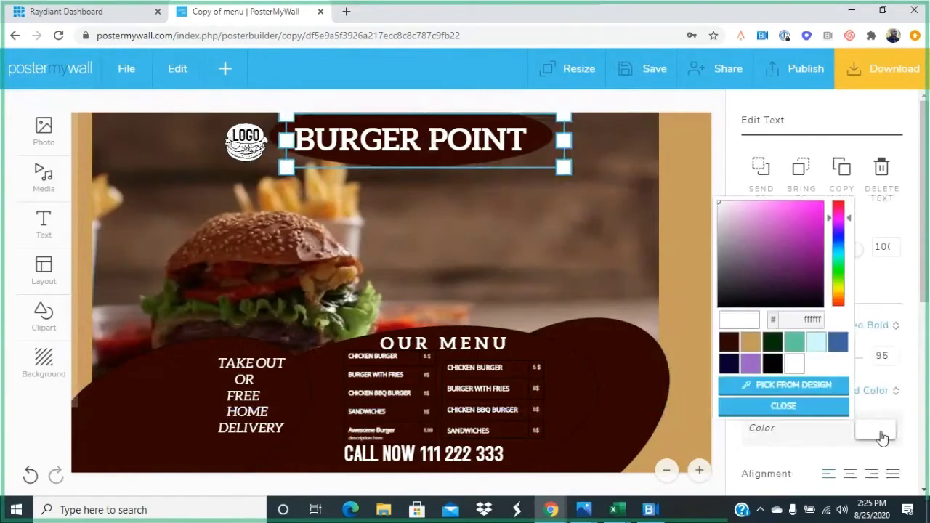
click(771, 363)
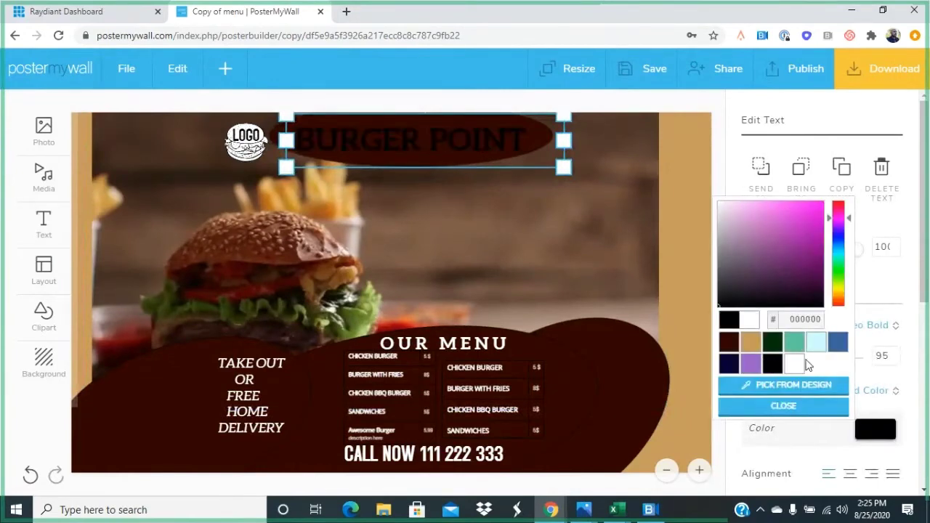
click(798, 365)
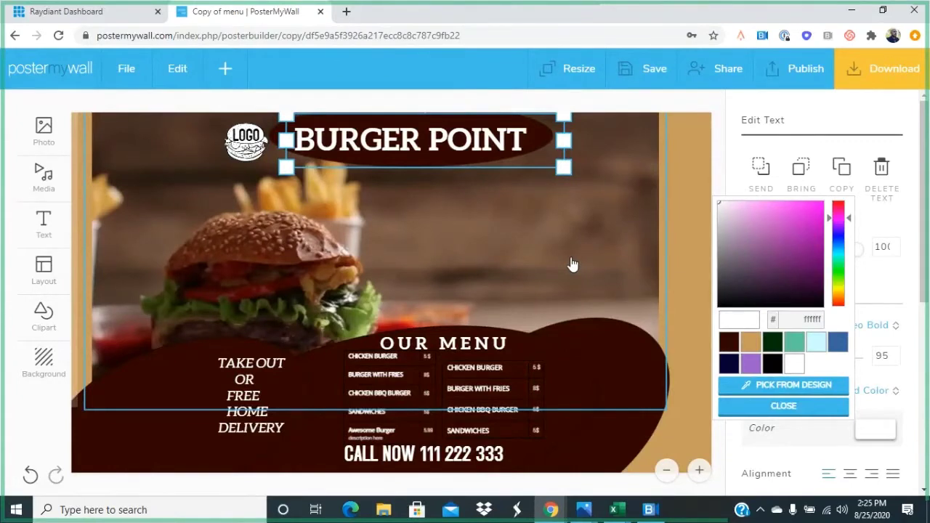
Start publishing the design to digital signage with Raydiant as the platform, and close the design creation dialog.
click(793, 78)
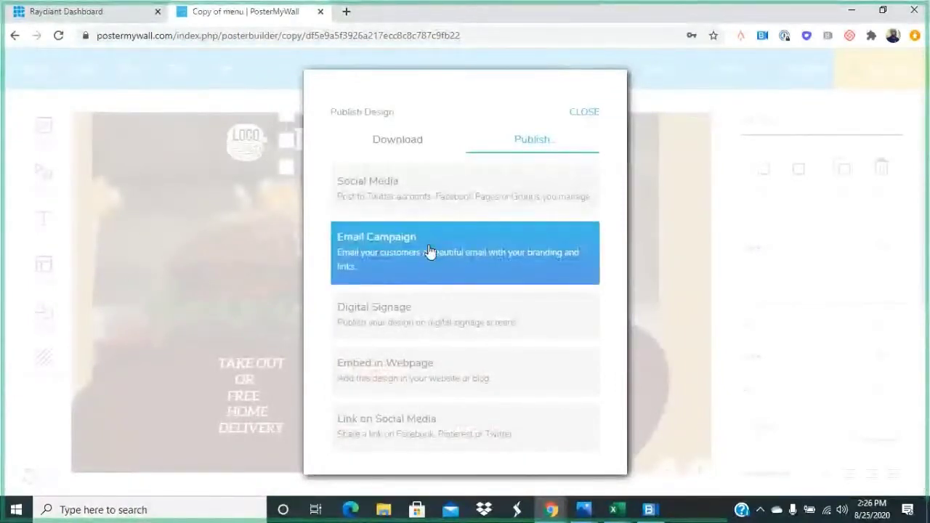
click(392, 319)
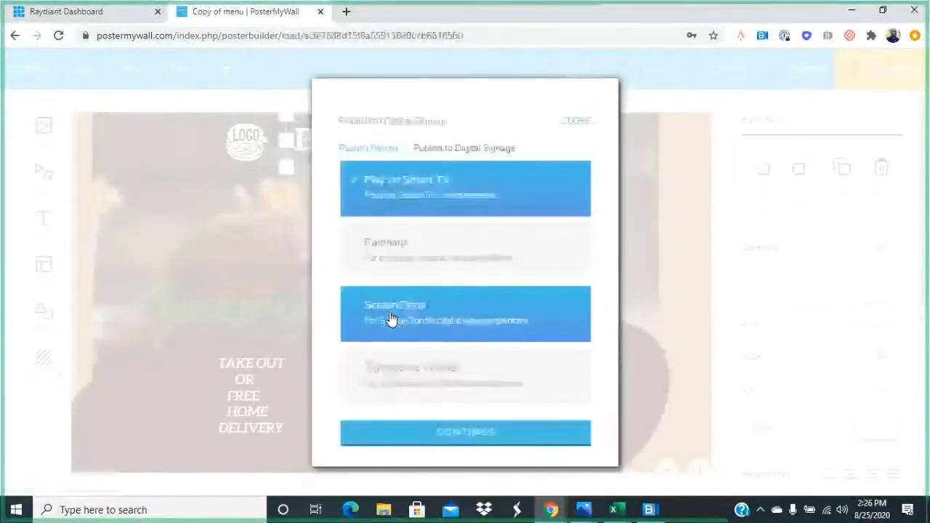
click(399, 255)
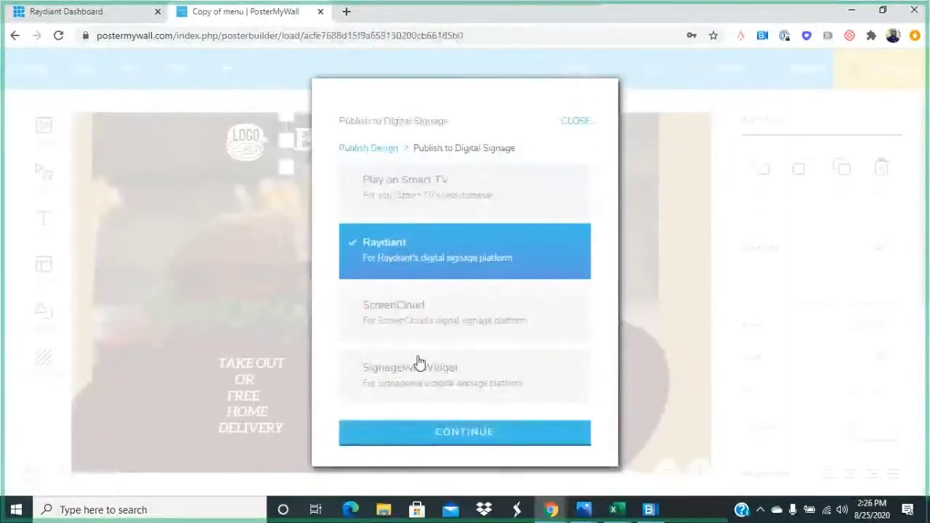
click(431, 428)
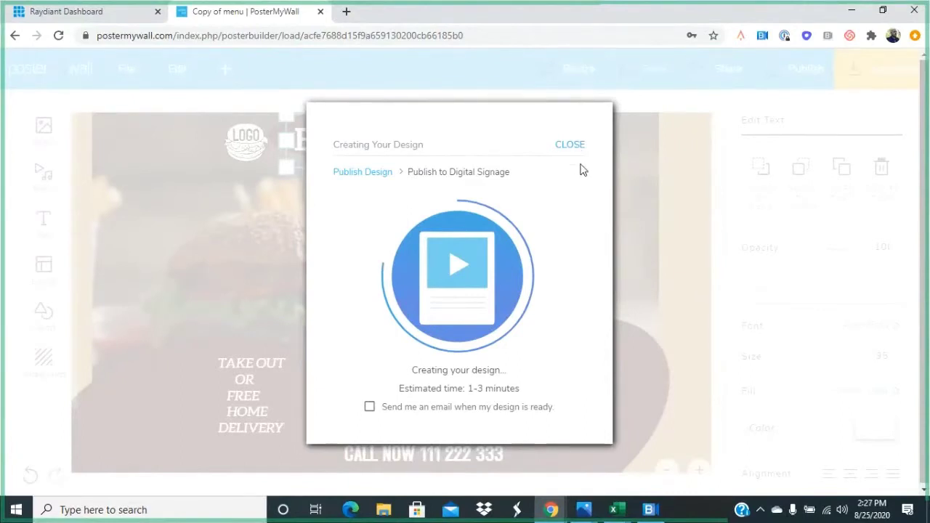
click(570, 145)
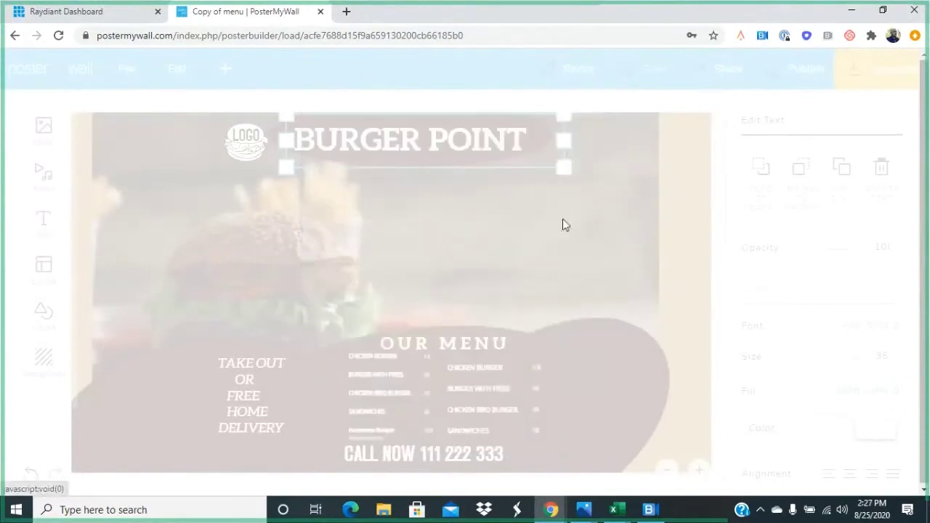
Remove CHICKEN BBQ BURGER from the second menu table and apply the change.
click(471, 383)
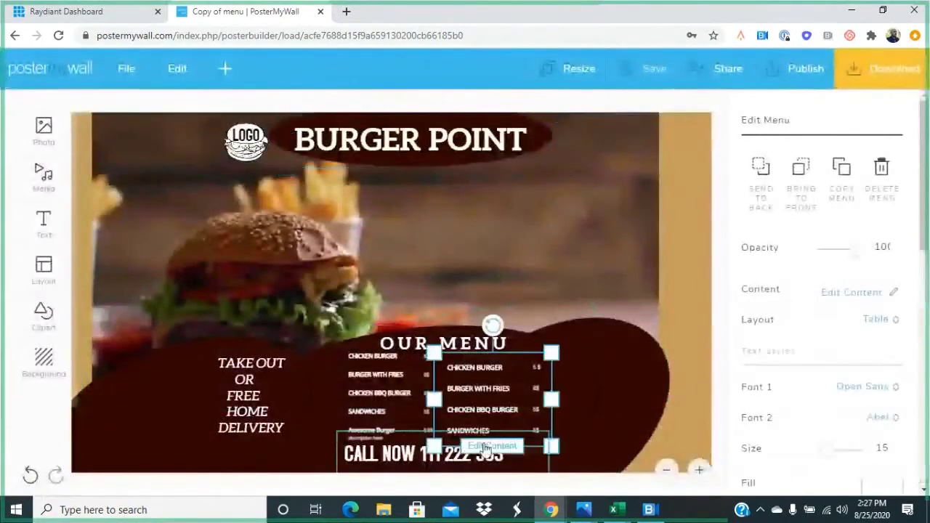
click(484, 448)
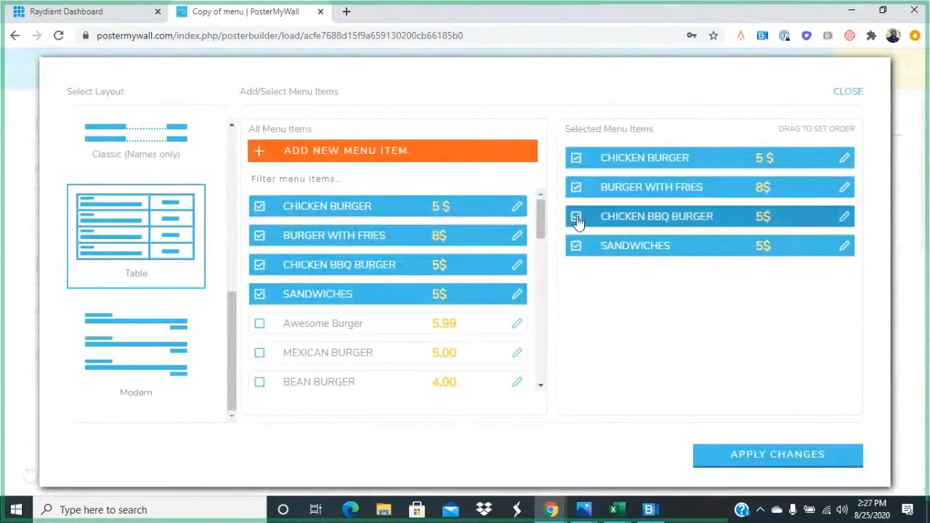
click(576, 218)
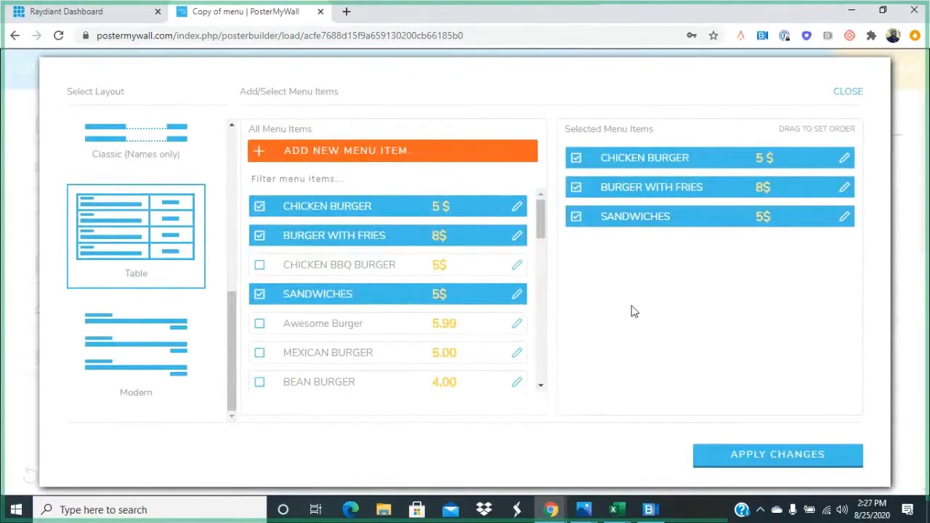
click(743, 462)
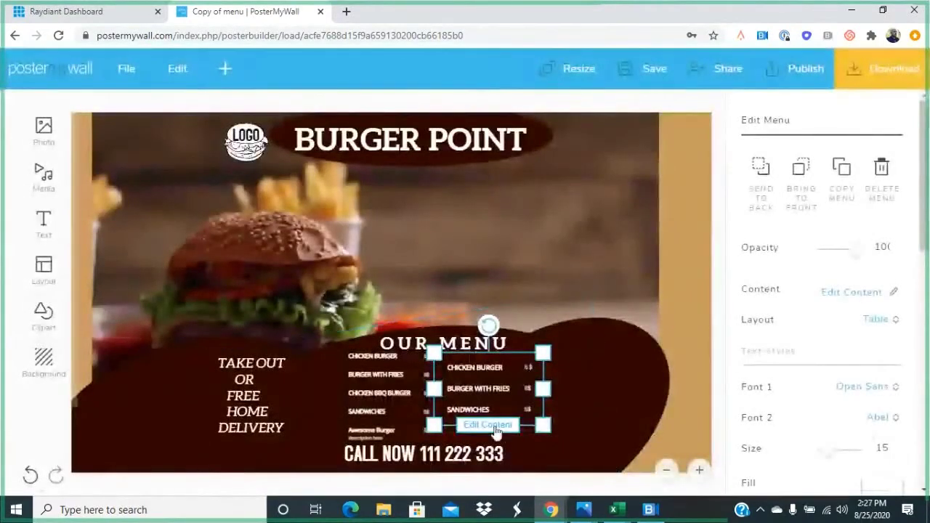
Try out the second menu table's new-item form with sizes 12 and 14, and close it without saving the item.
click(494, 427)
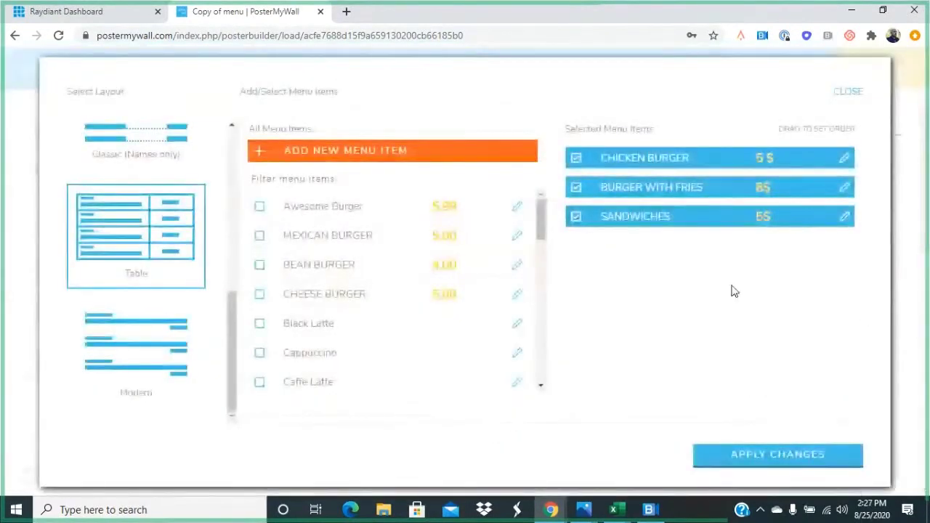
click(371, 156)
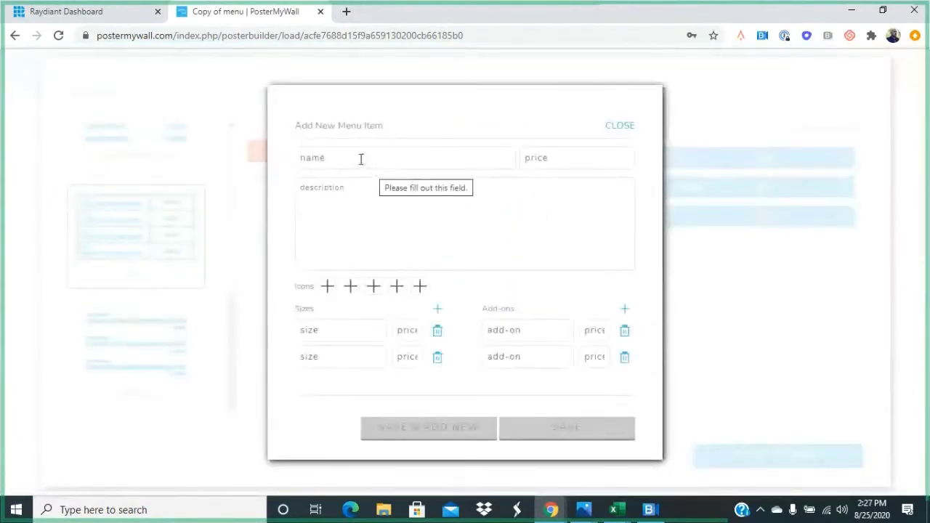
click(420, 287)
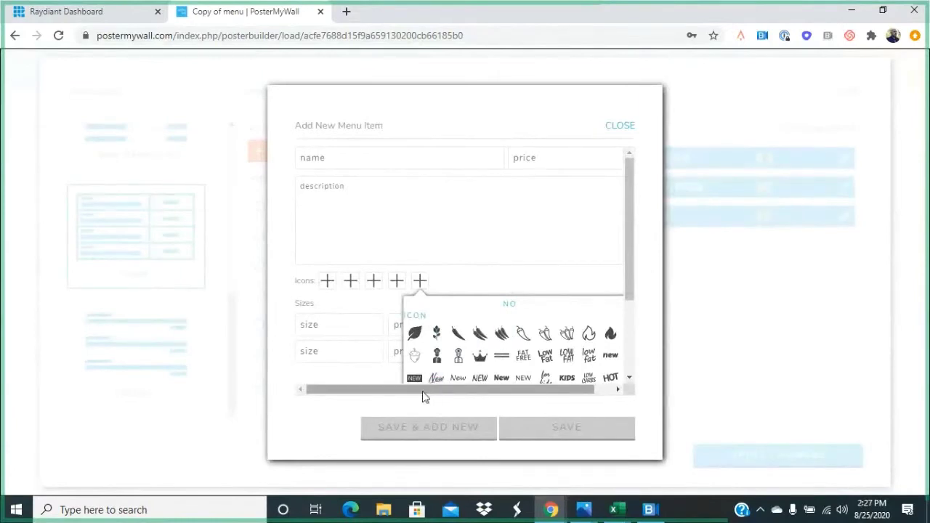
click(354, 324)
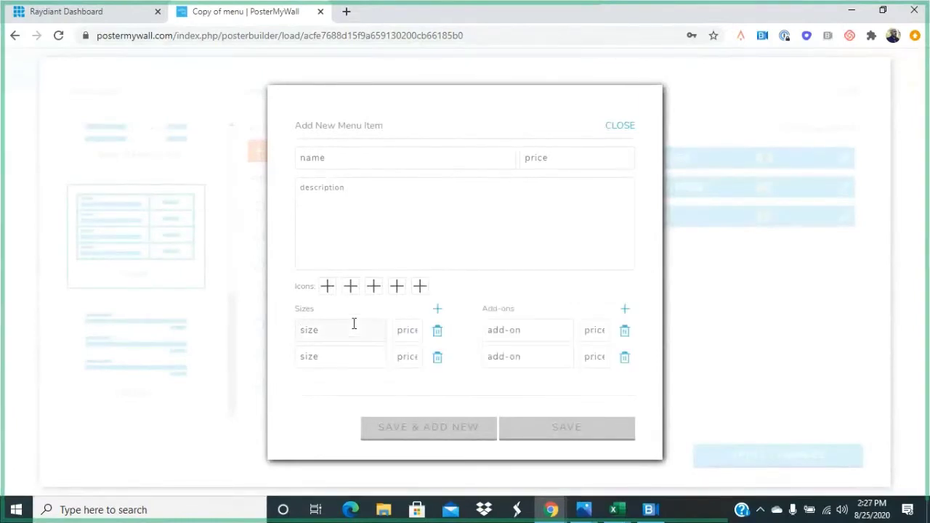
text(12)
click(351, 359)
text(1)
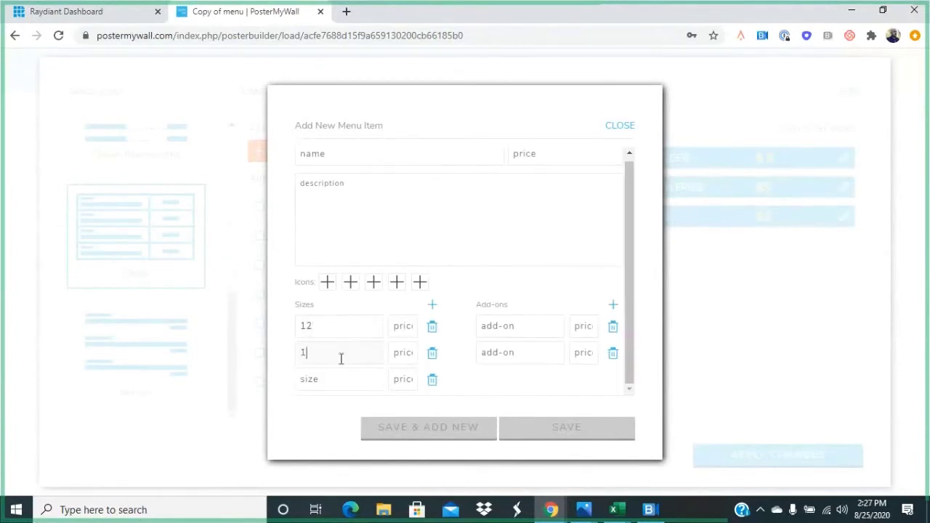
text(4)
click(433, 381)
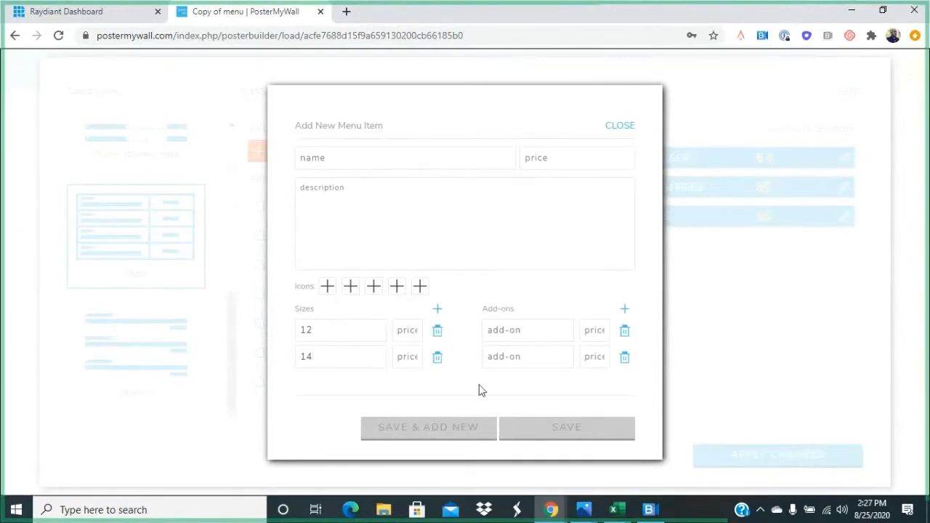
click(628, 129)
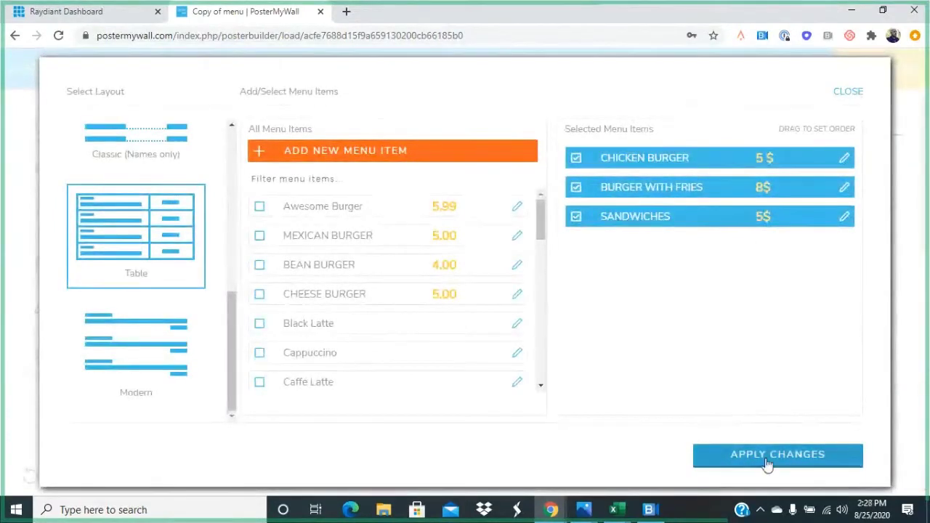
click(768, 458)
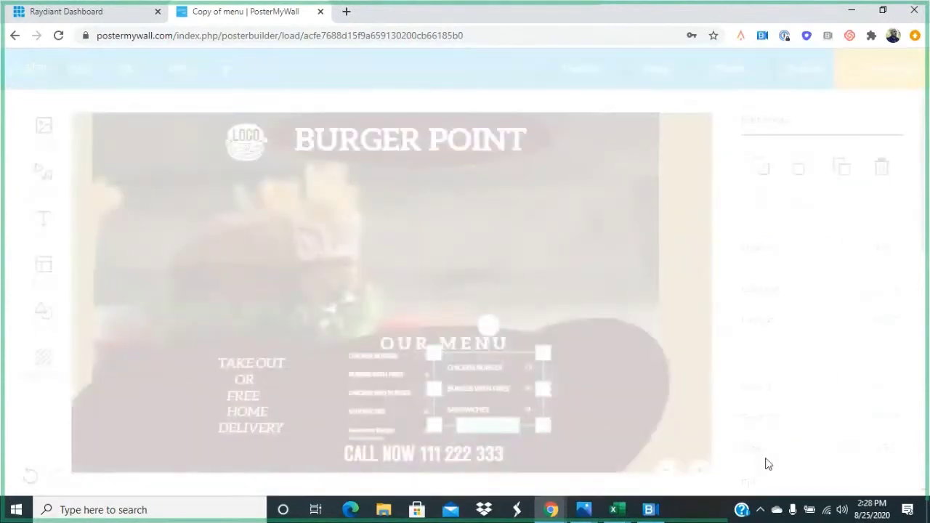
Set CHICKEN BURGER's price in the second menu table to 6 $ and enlarge the table to a text size of 18.
drag(542, 420, 550, 444)
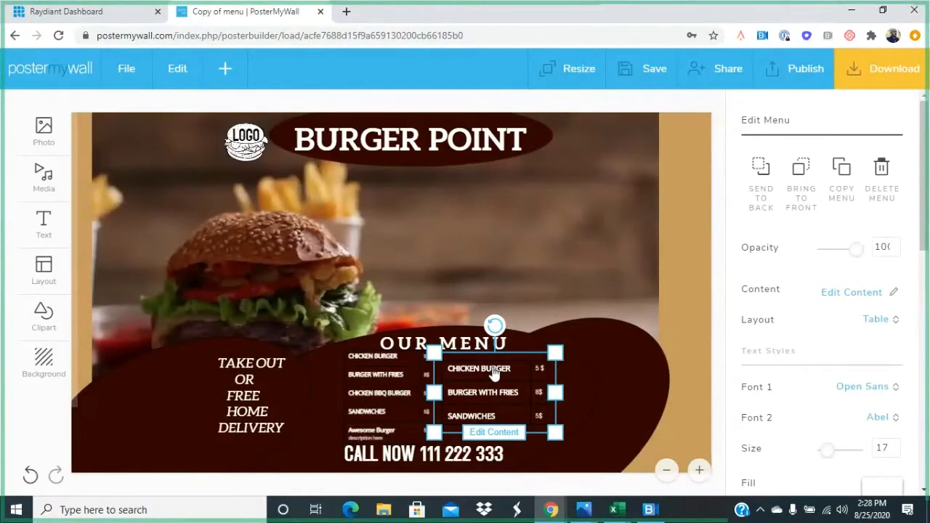
click(494, 433)
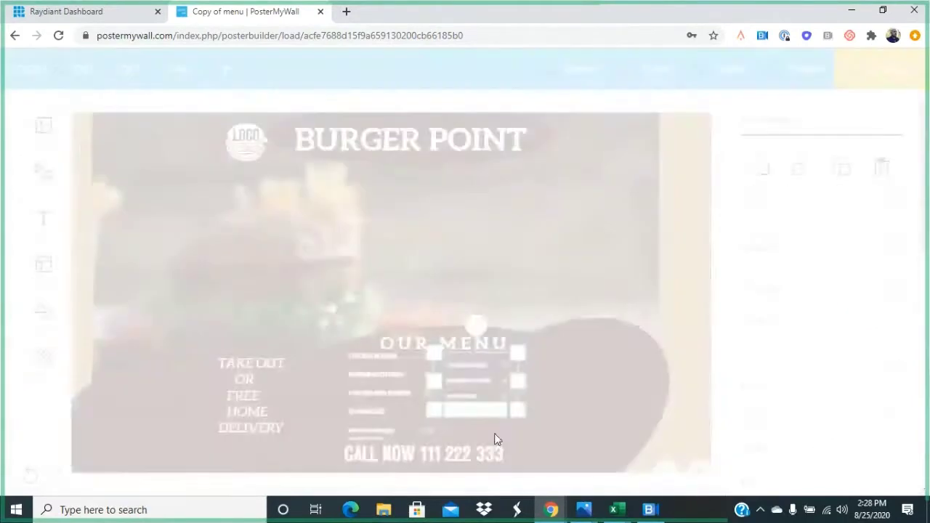
click(843, 159)
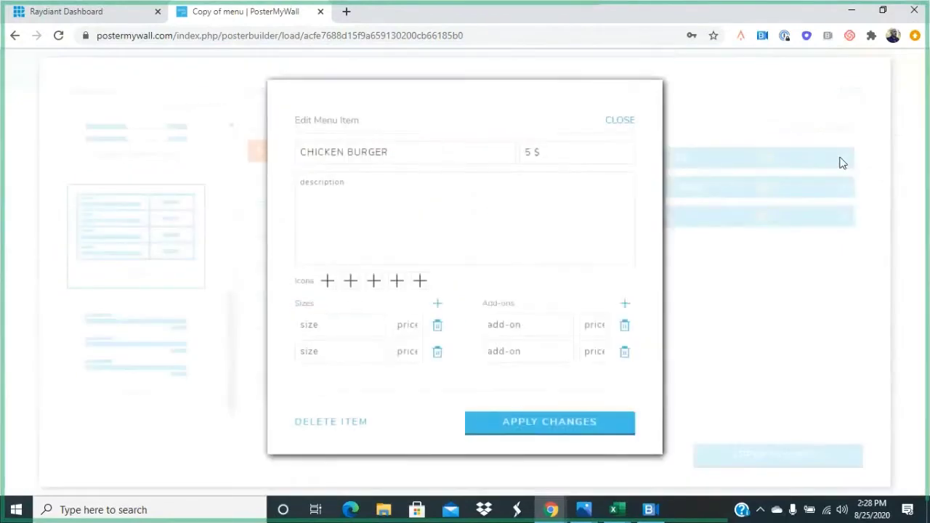
click(544, 161)
click(533, 160)
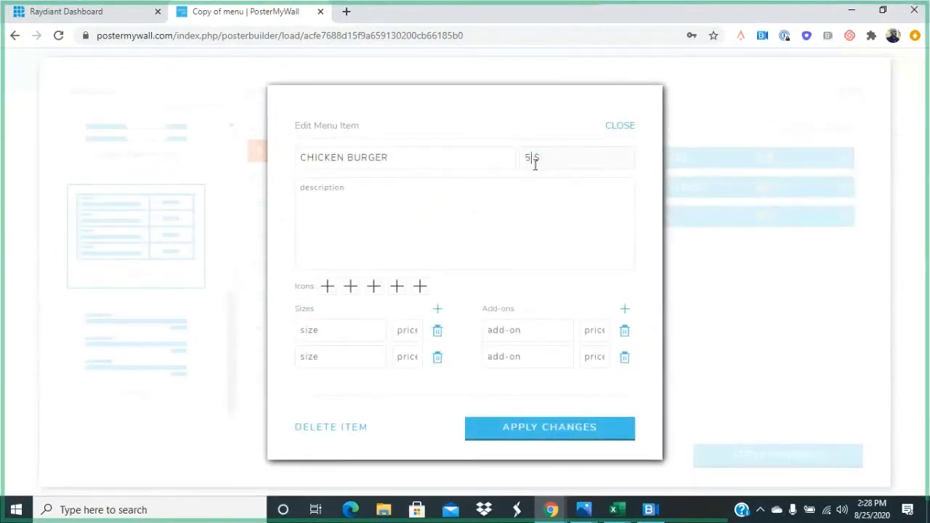
key(BackSpace)
text(6)
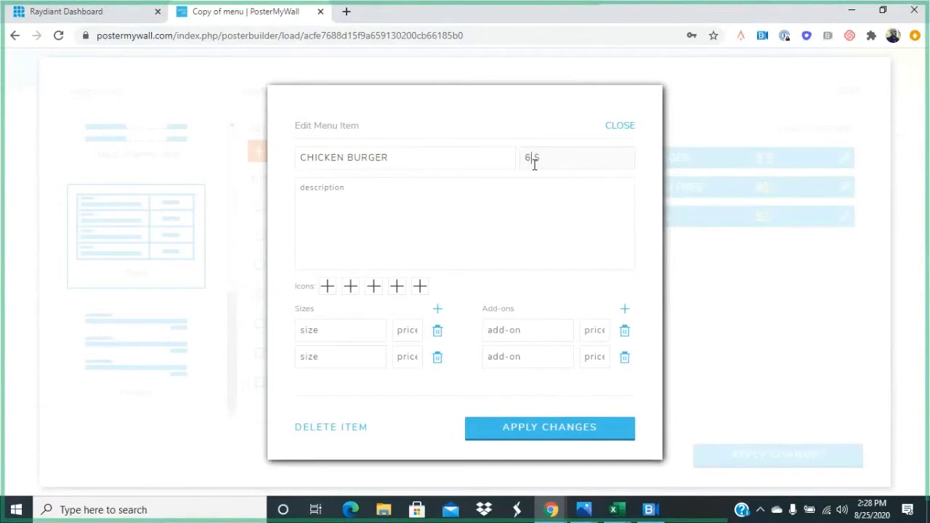
click(490, 428)
click(751, 456)
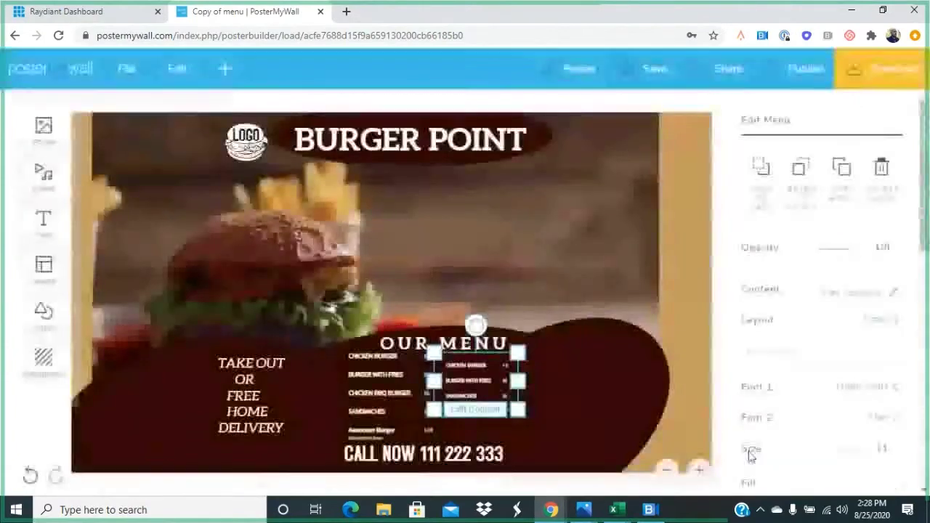
drag(523, 409, 563, 437)
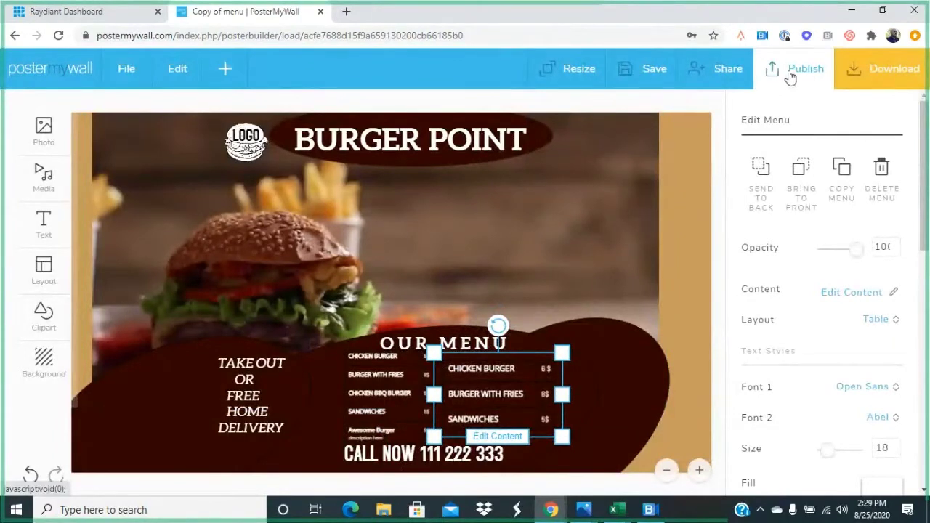
Switch to the Raydiant dashboard and add a PosterMyWall presentation to the library, connected to the account with the Copy of menu design.
click(100, 16)
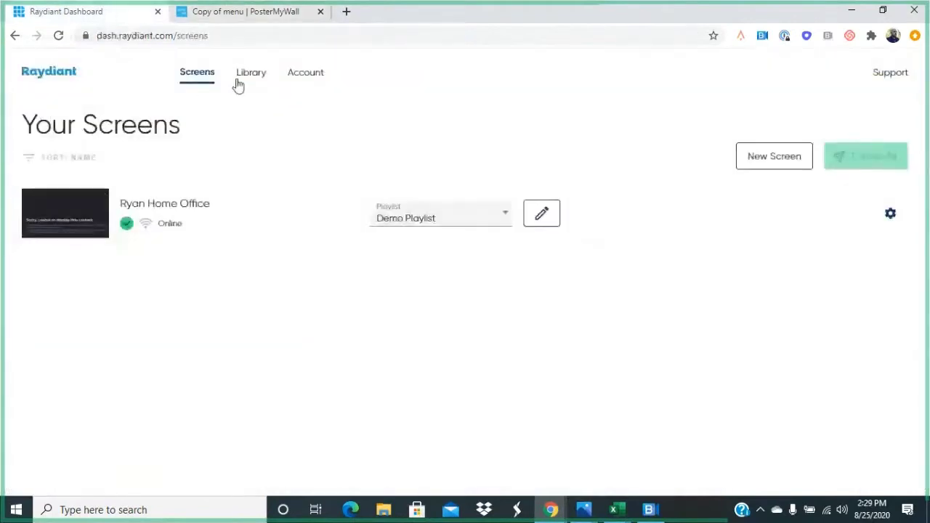
click(246, 75)
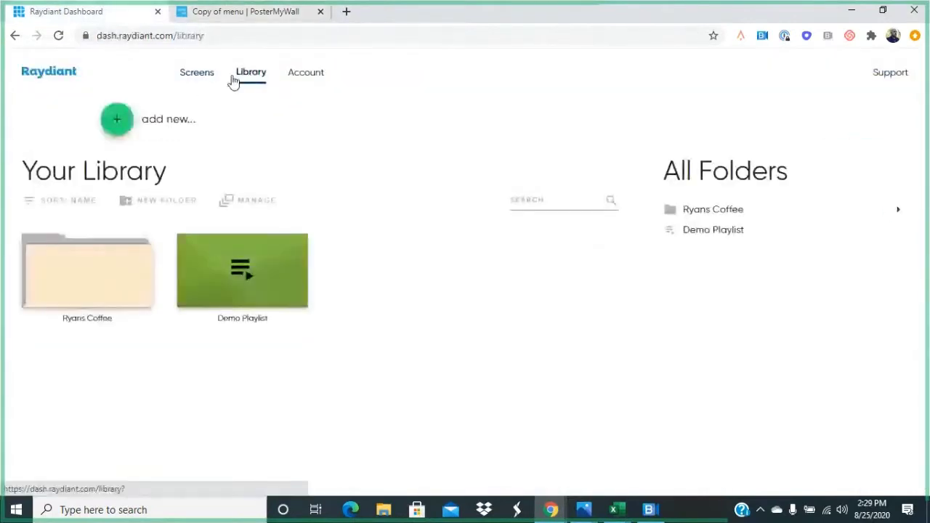
click(118, 122)
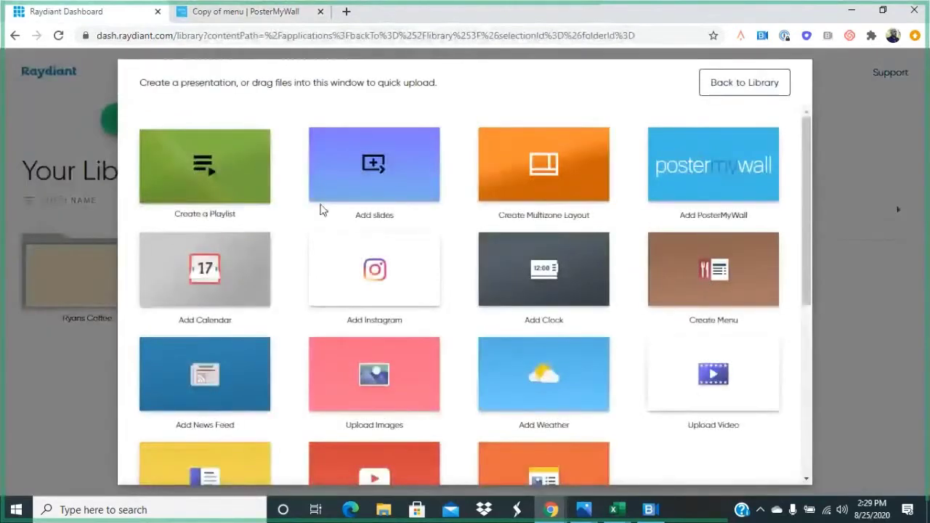
click(726, 174)
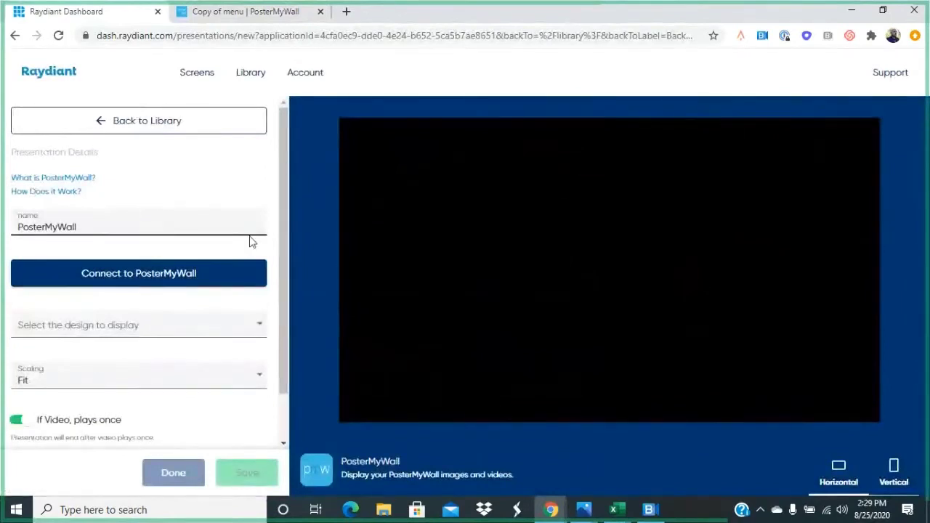
click(193, 276)
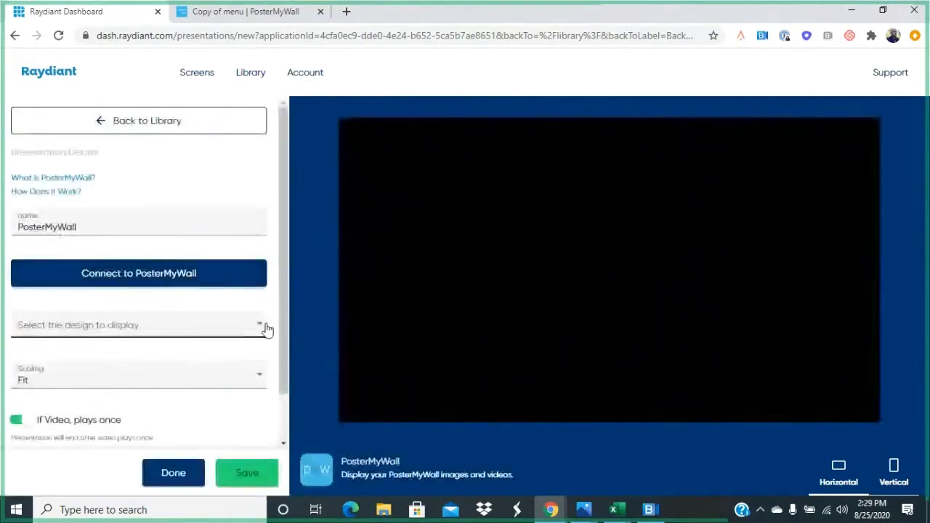
click(263, 327)
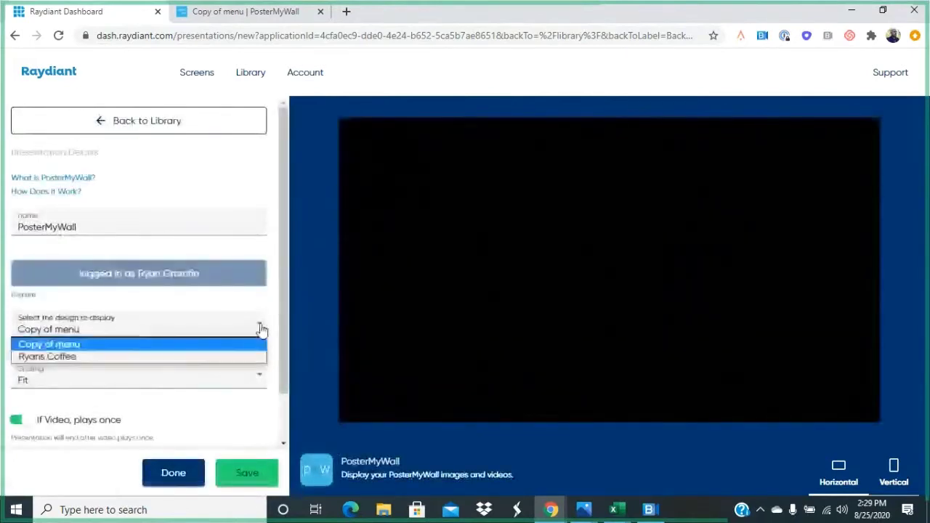
click(80, 349)
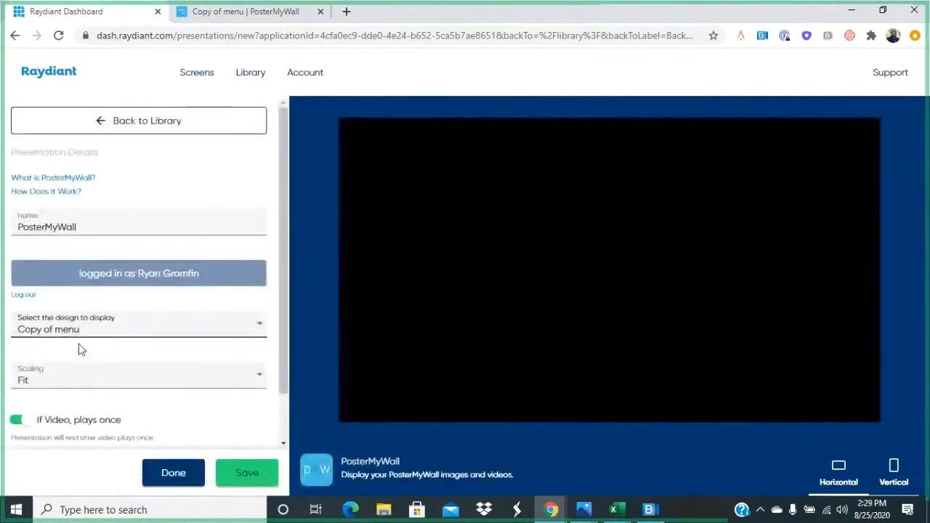
Name the presentation Ryans Burger and save it to the library.
click(95, 226)
key(BackSpace)
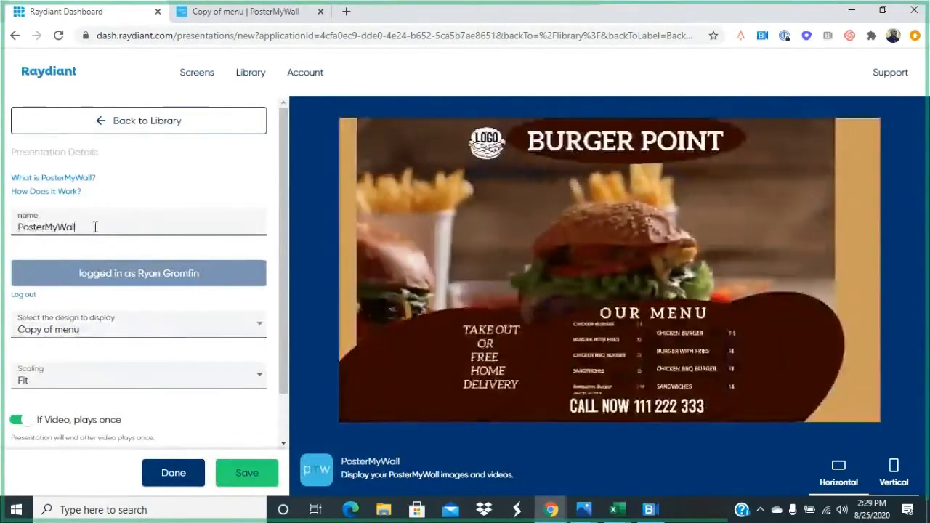
key(BackSpace)
key(BackSpace)
key(BackSpace)
key(BackSpace)
key(BackSpace)
key(BackSpace)
key(BackSpace)
key(BackSpace)
key(BackSpace)
key(BackSpace)
key(BackSpace)
text(Ryans Bug)
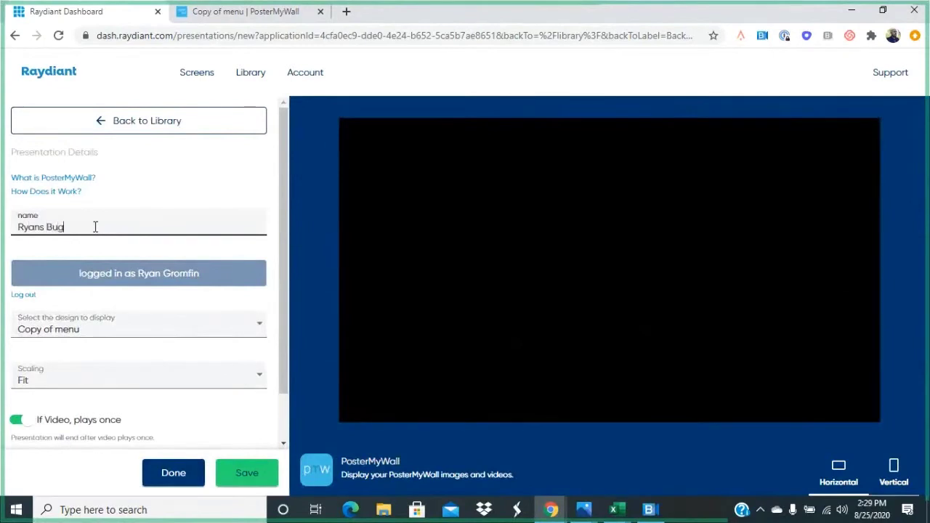
text(er)
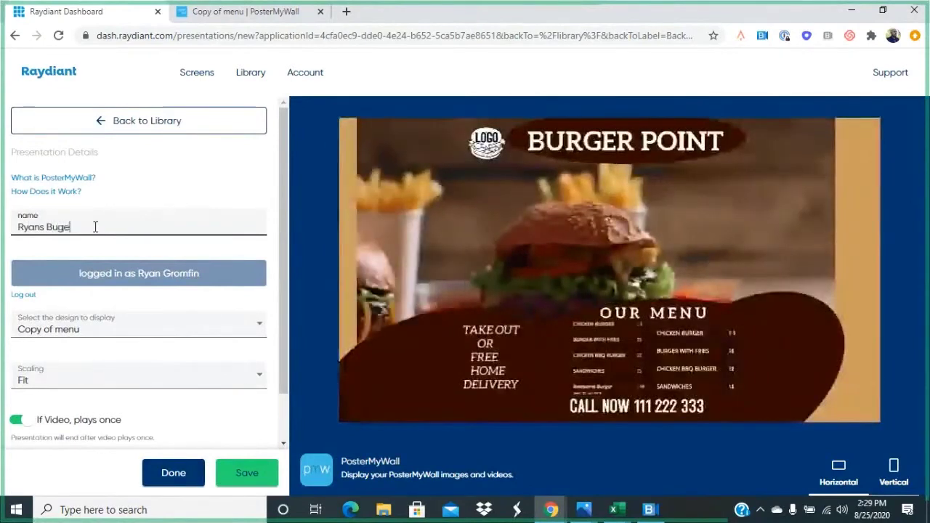
key(Left)
key(Left)
text(r)
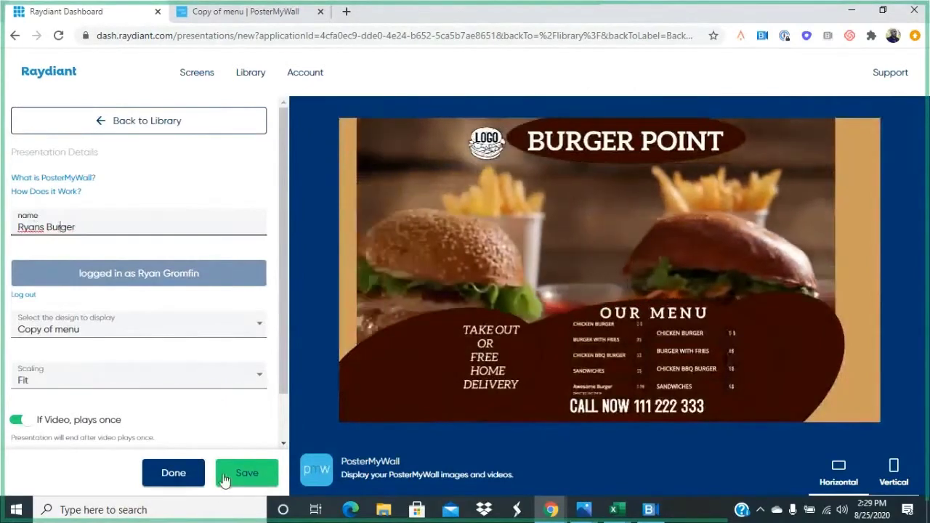
click(234, 474)
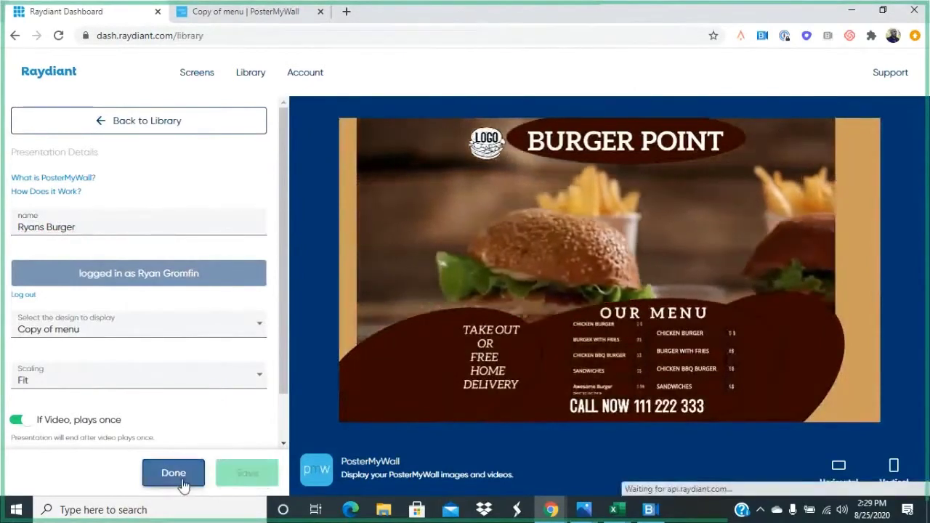
click(182, 475)
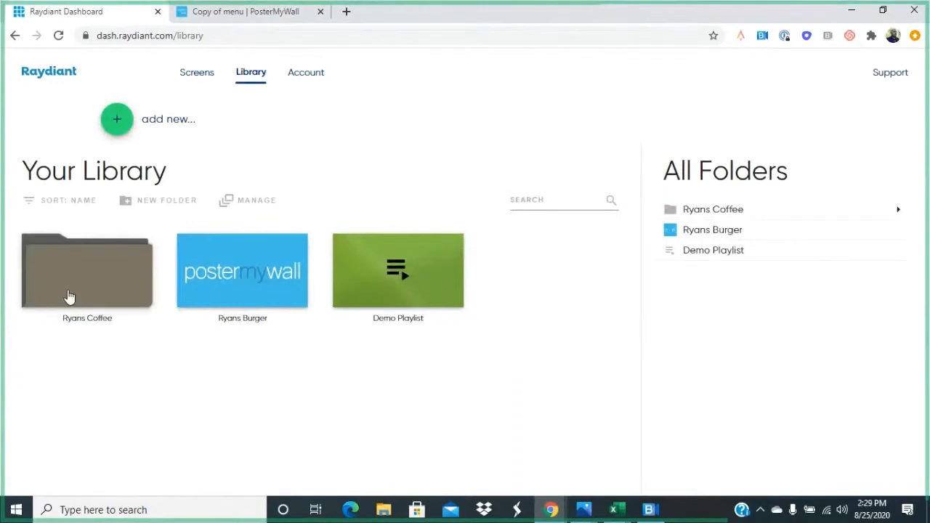
Add the Ryans Burger presentation to Demo Playlist and publish the saved playlist to the home office screen.
click(196, 76)
click(232, 217)
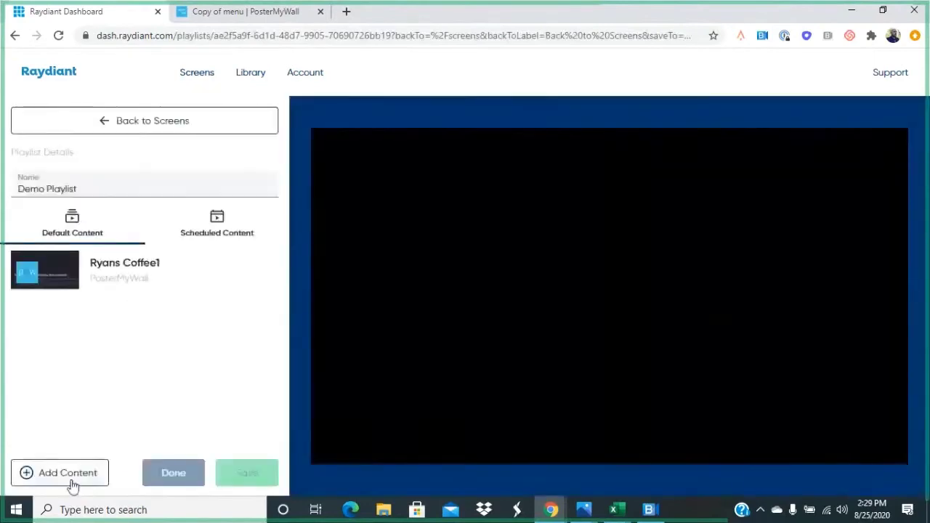
click(70, 480)
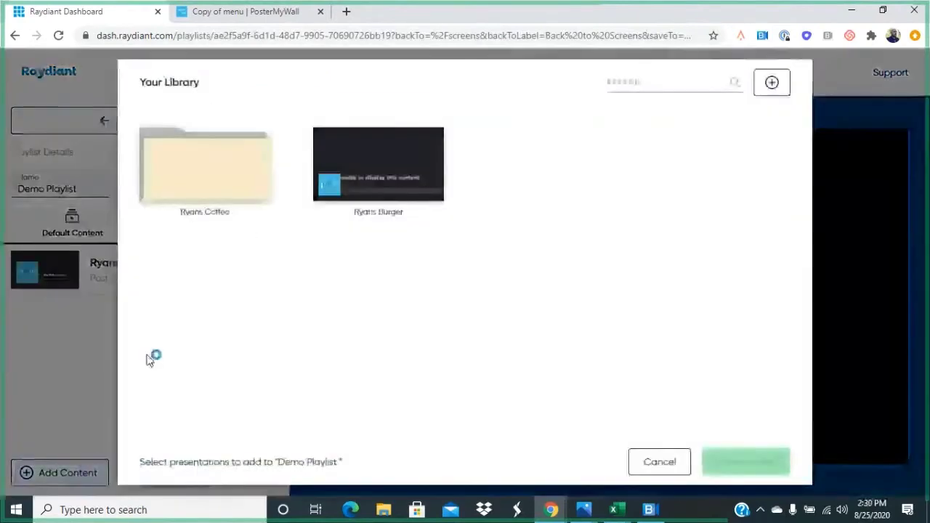
click(324, 141)
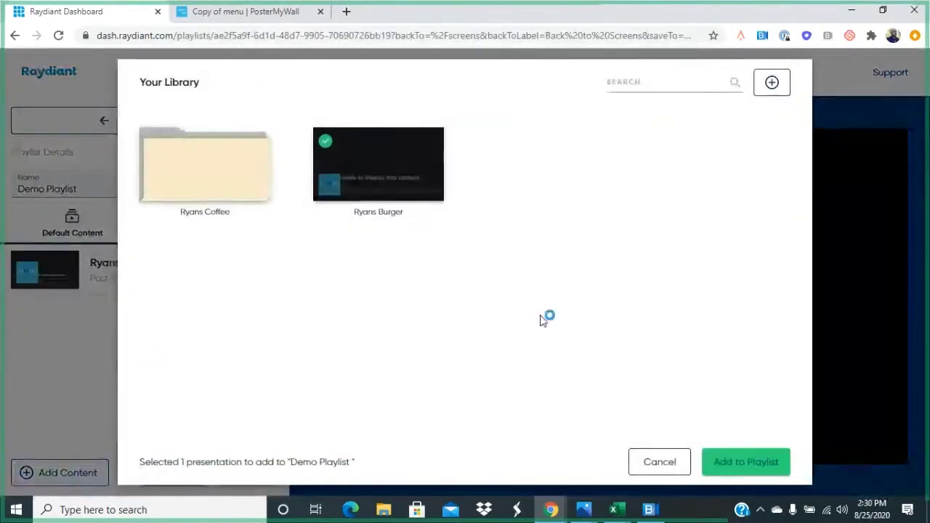
click(728, 474)
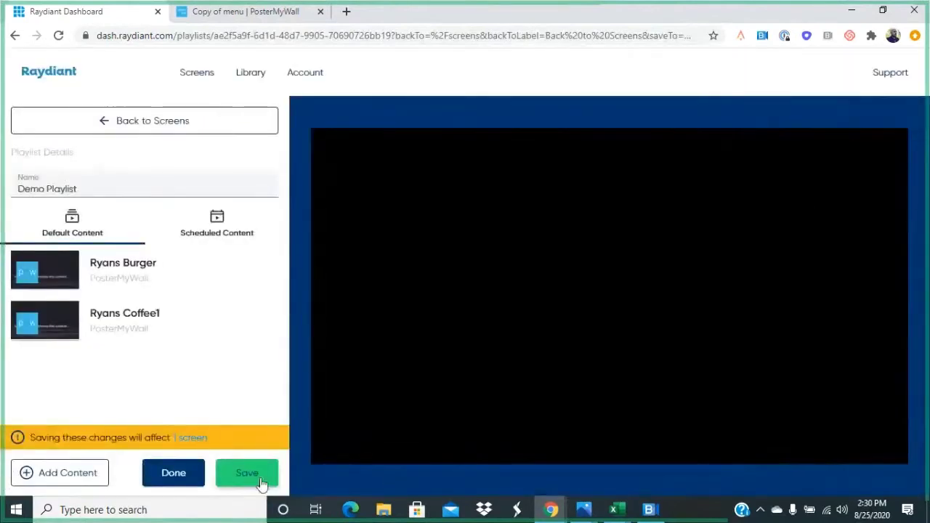
click(258, 478)
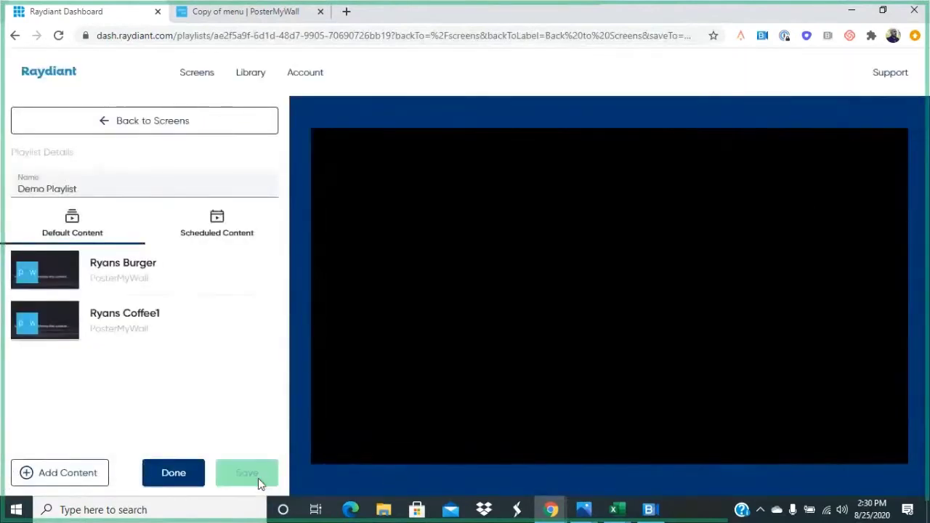
click(180, 477)
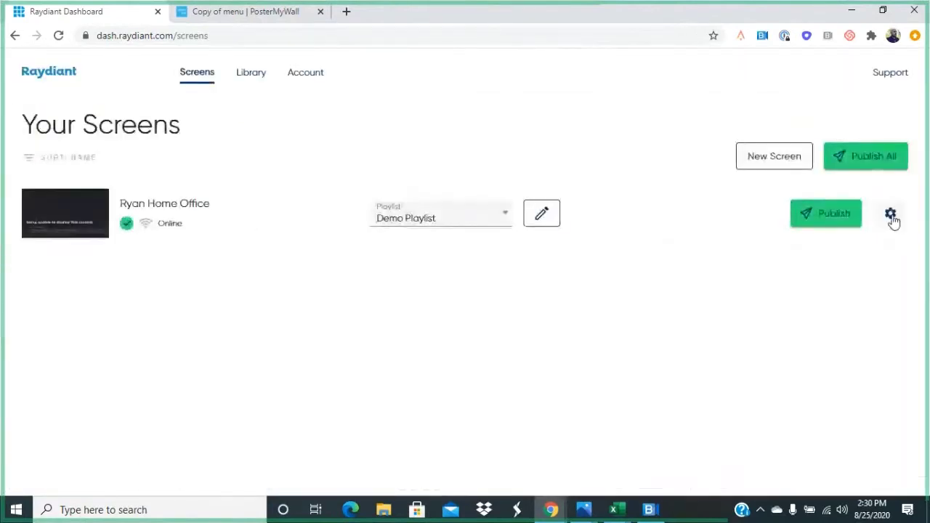
click(832, 215)
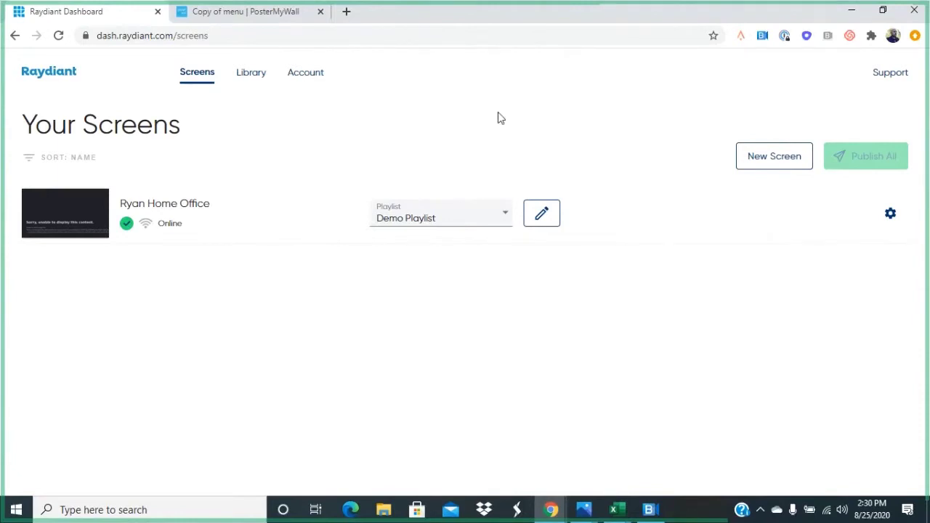
Open Demo Playlist from the home office screen and add the Ryans Burger presentation to its scheduled content.
click(242, 217)
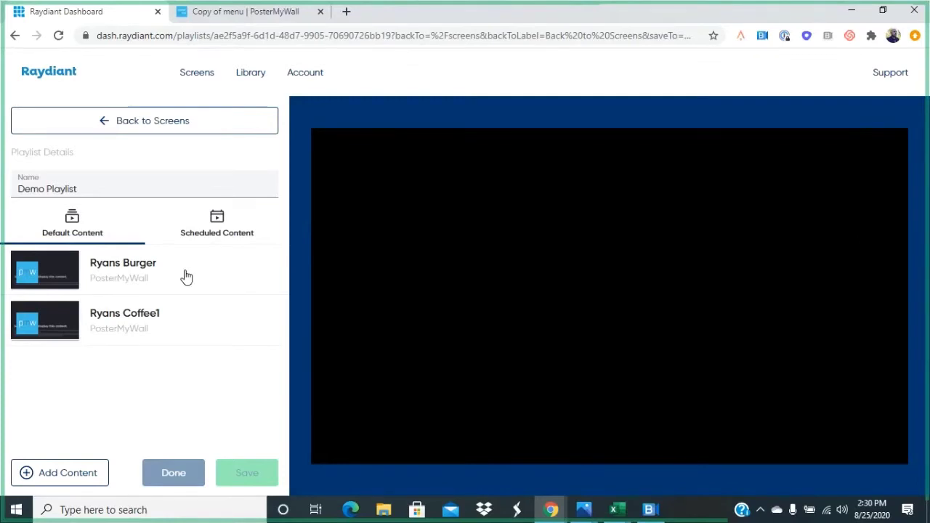
click(202, 239)
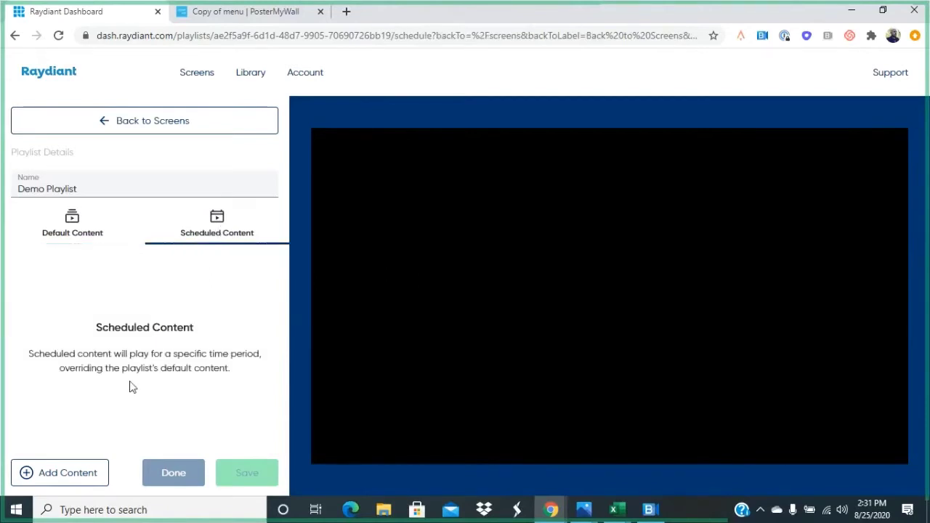
click(50, 483)
mouse_move(413, 174)
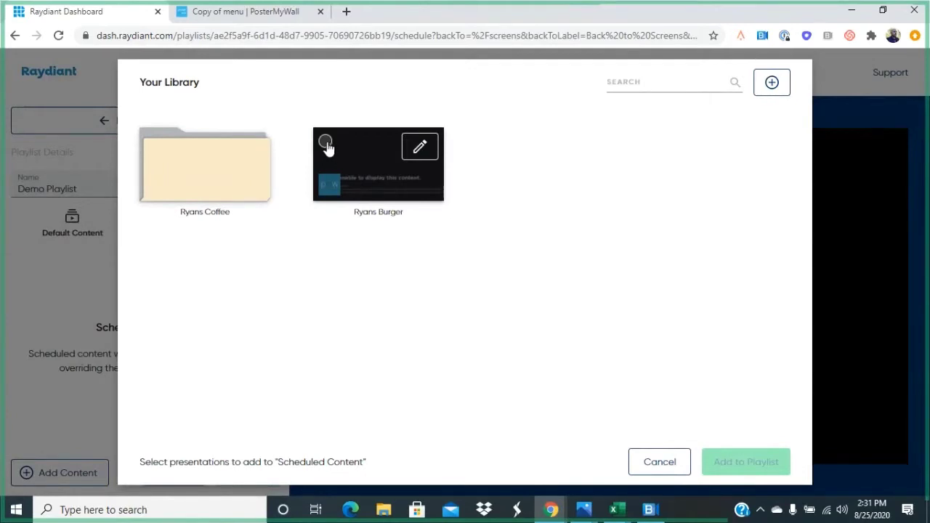
click(327, 144)
click(729, 463)
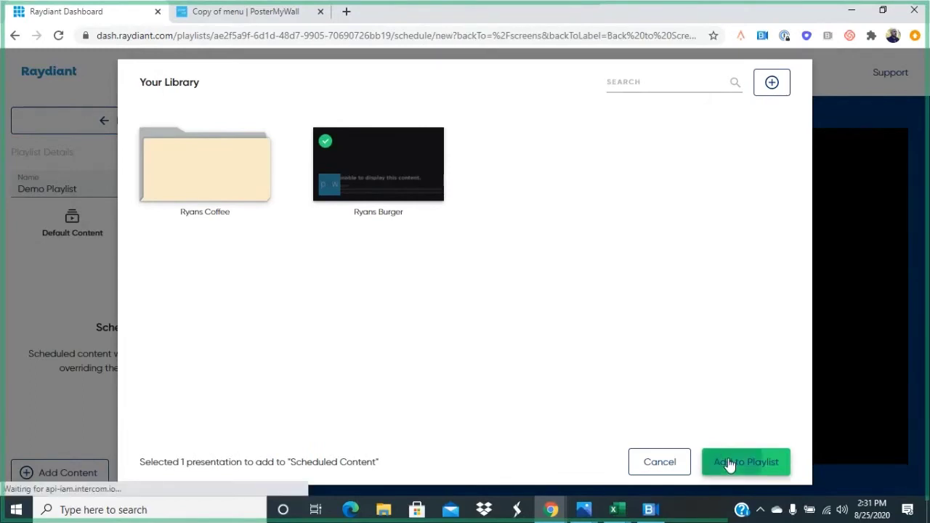
Set the scheduled content's start time to 04:00 PM and its end time to 05:30 PM.
click(23, 339)
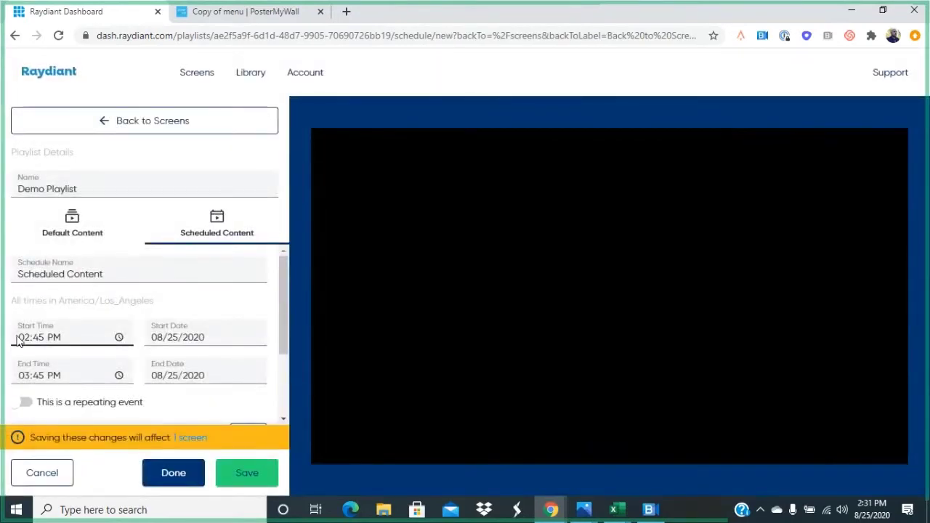
click(25, 343)
text(4:)
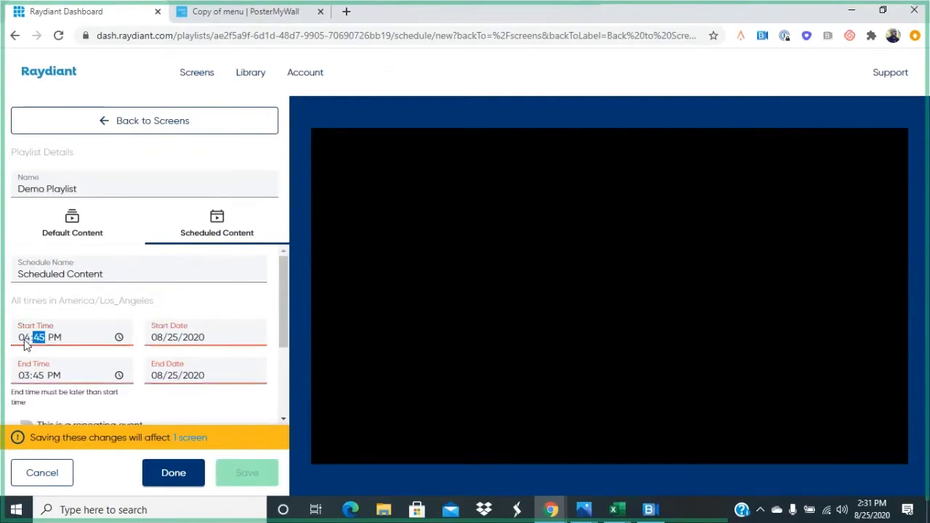
text(00)
click(23, 377)
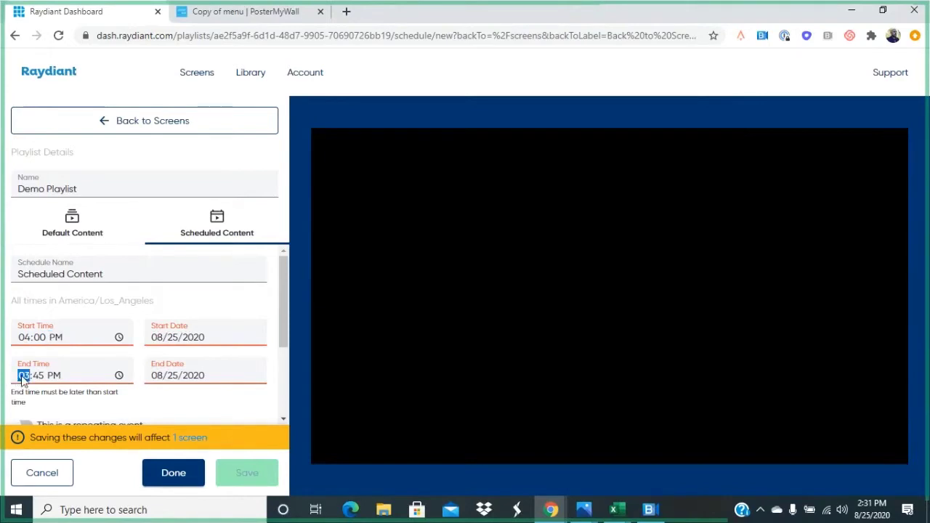
text(5:30)
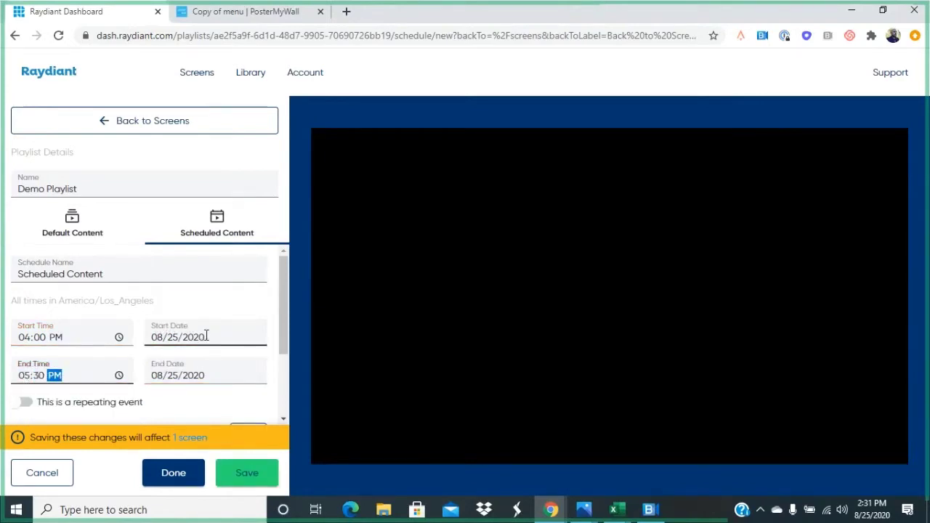
Make the scheduled content a repeating event, every 1 week on Monday through Friday.
drag(281, 325, 285, 366)
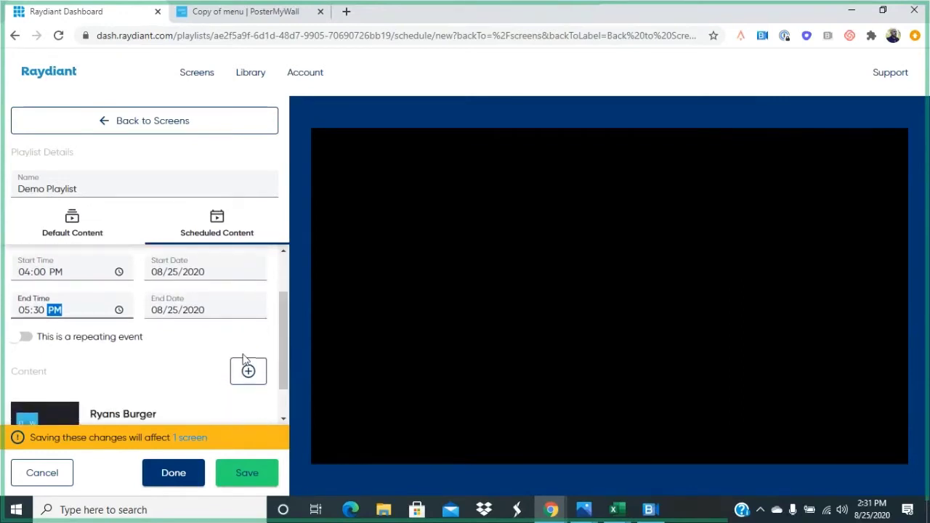
click(28, 340)
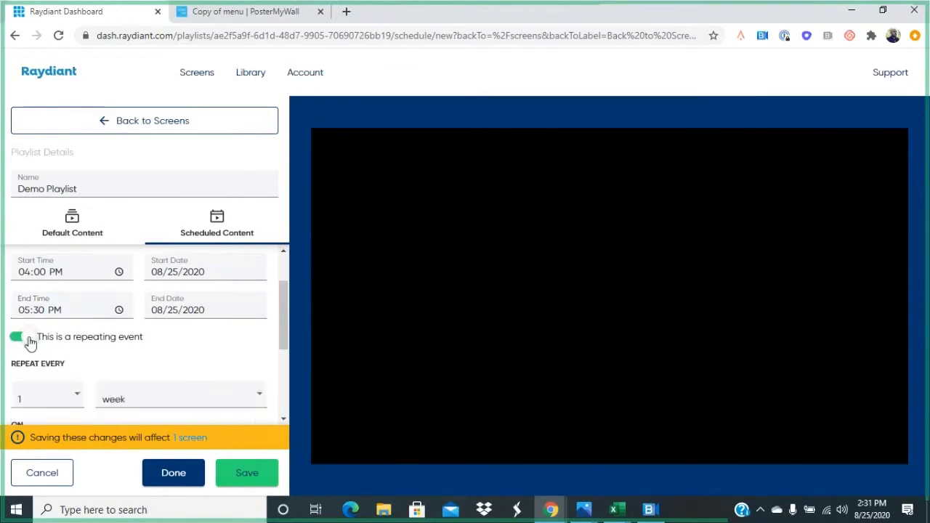
scroll(93, 396, down, 1)
click(66, 391)
click(103, 391)
click(139, 391)
click(175, 390)
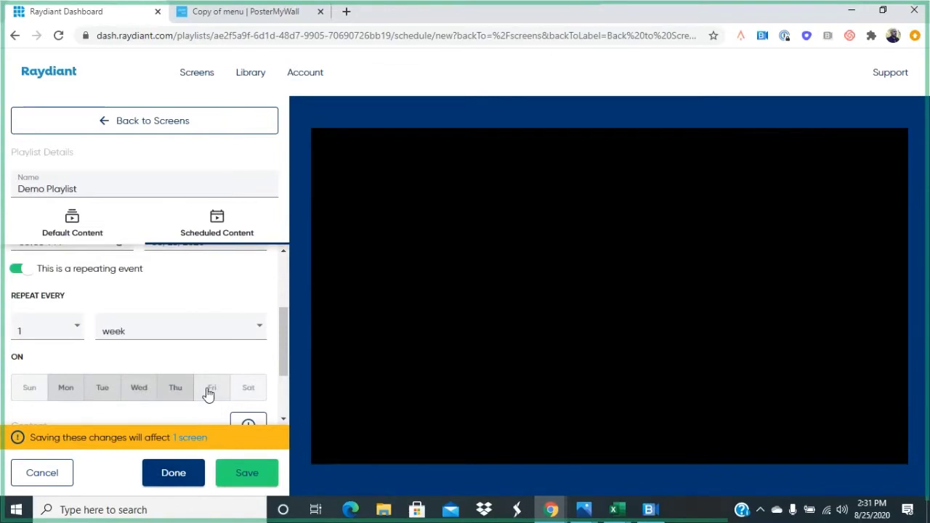
click(209, 393)
drag(283, 343, 287, 385)
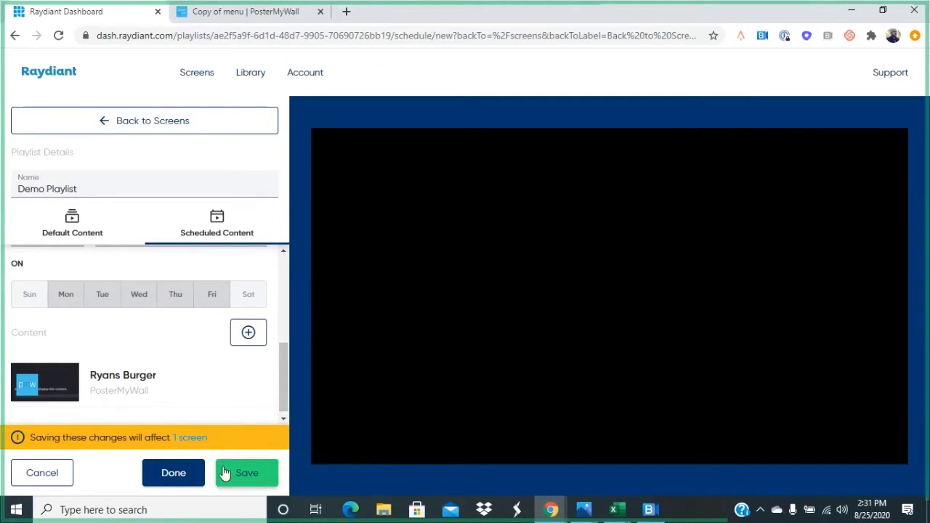
Set both the start date and the end date of the scheduled content to 09/13/2020.
scroll(203, 372, up, 2)
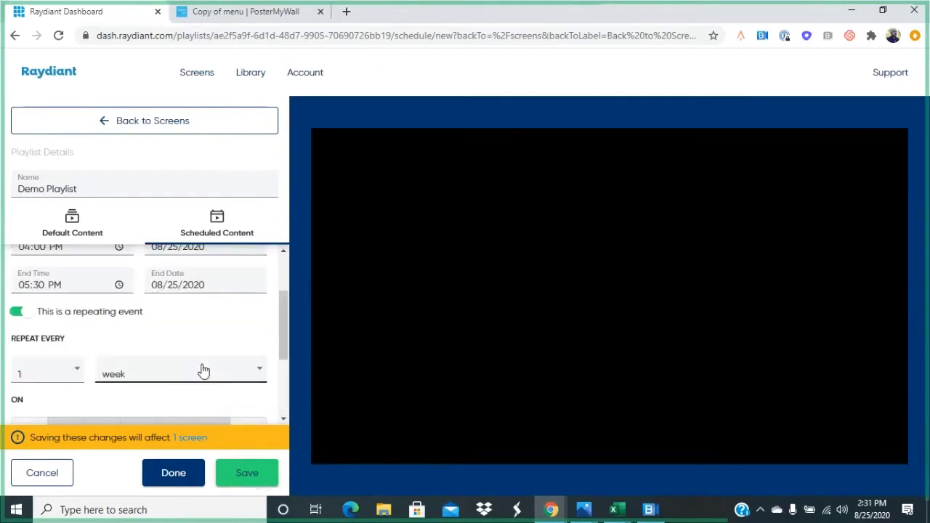
scroll(203, 371, up, 1)
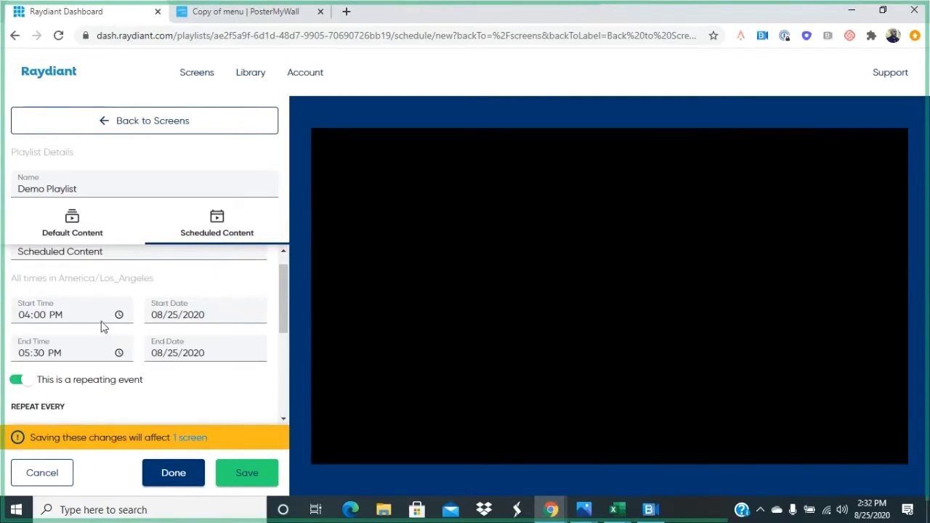
click(188, 314)
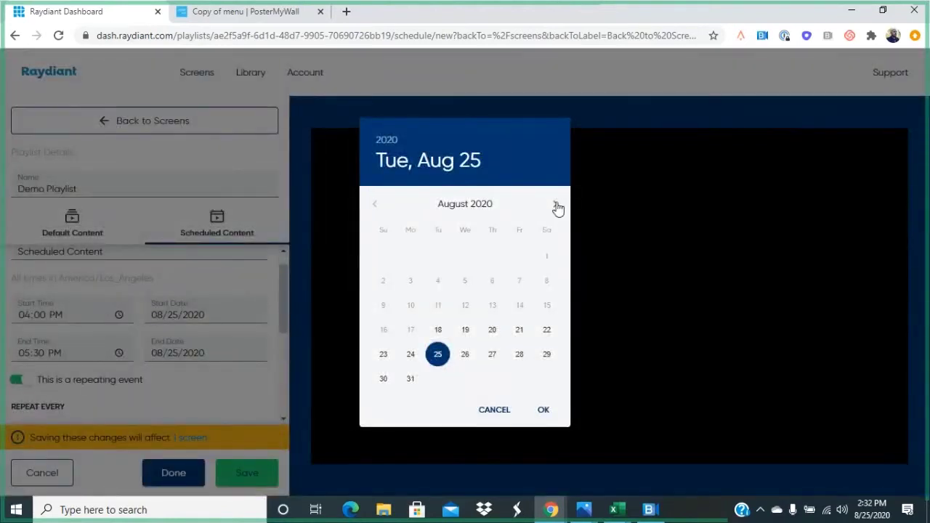
click(556, 205)
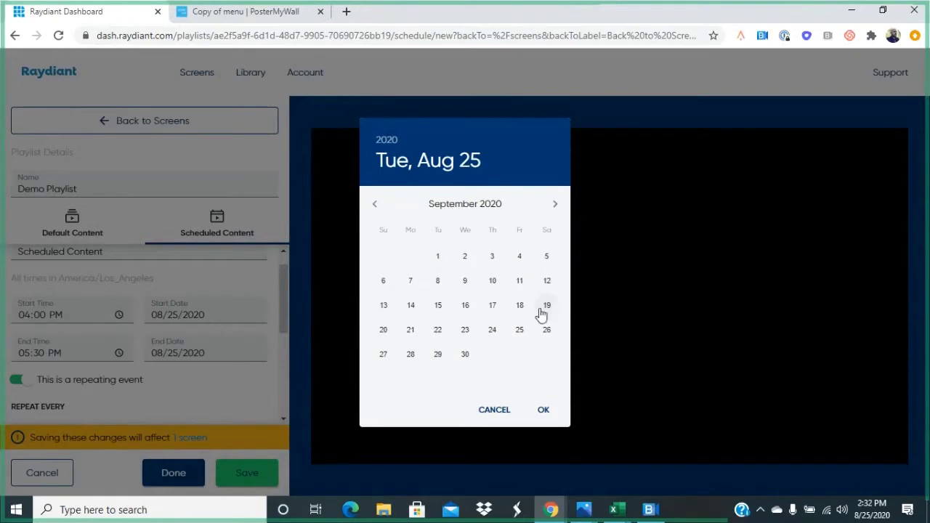
click(384, 308)
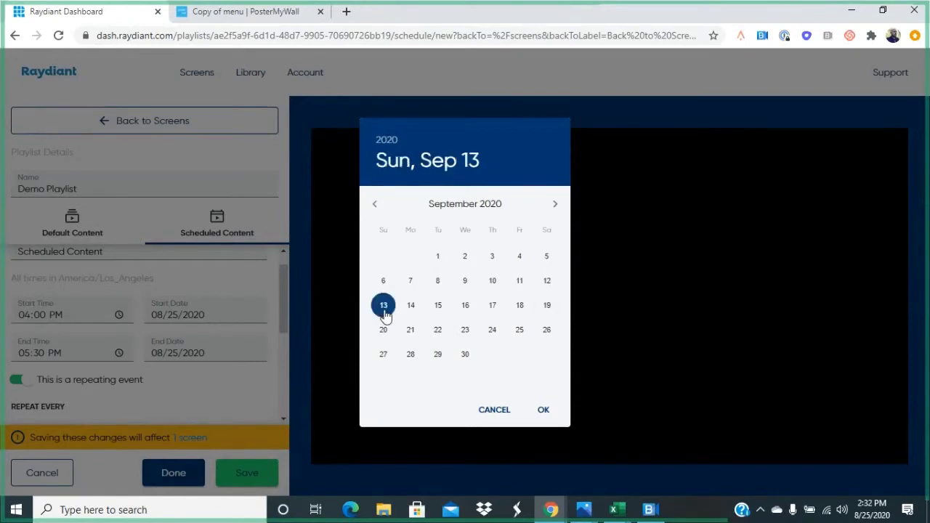
click(544, 411)
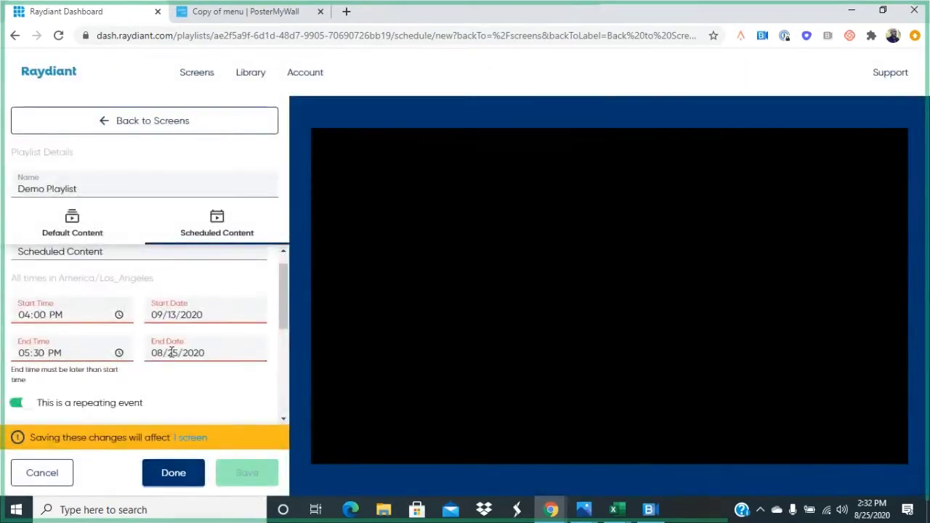
click(170, 353)
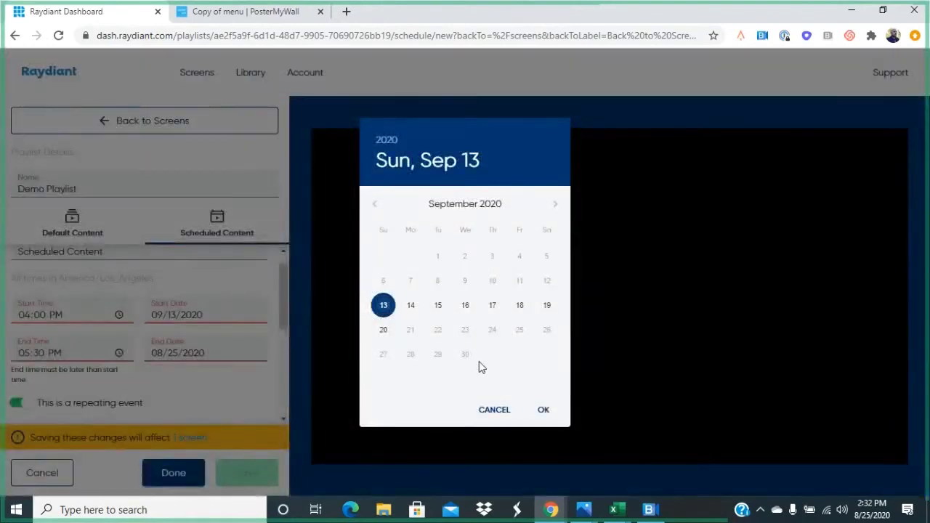
click(543, 411)
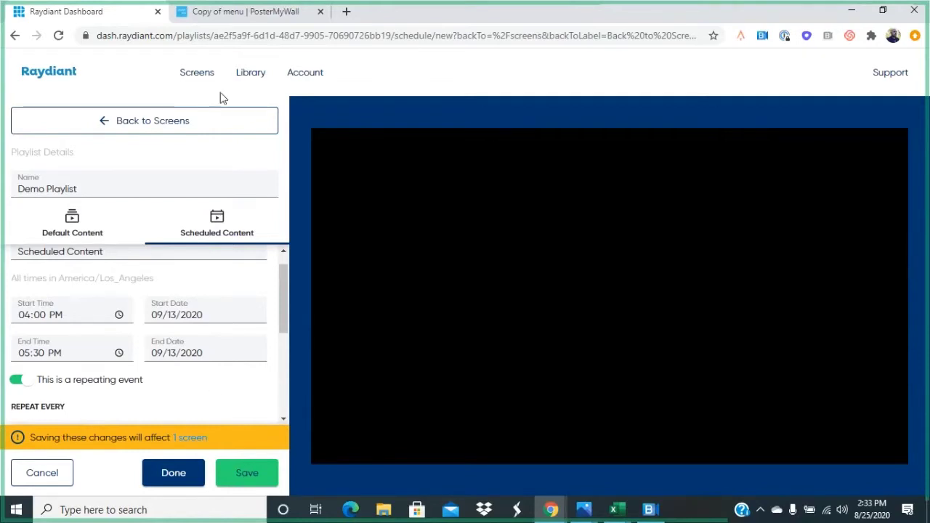
Save the schedule in Demo Playlist and publish the updated playlist to the home office screen.
scroll(149, 379, down, 3)
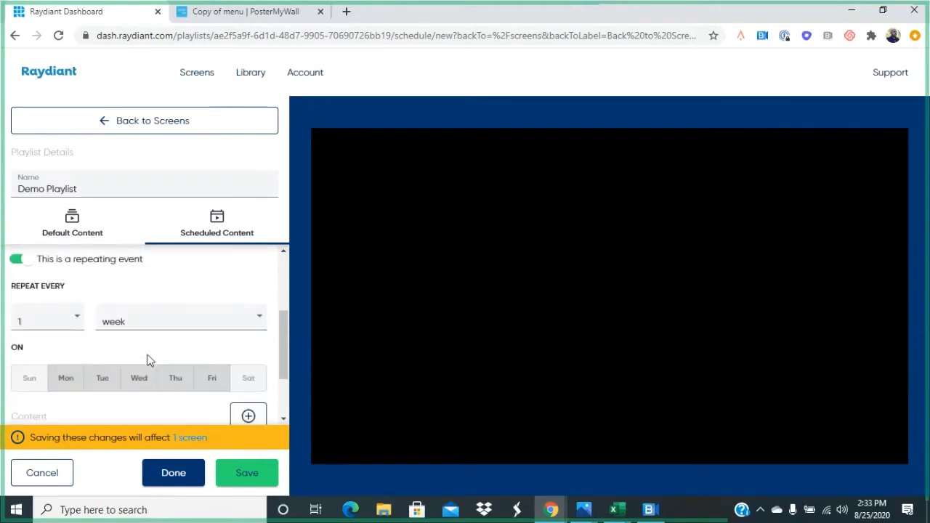
scroll(149, 362, up, 1)
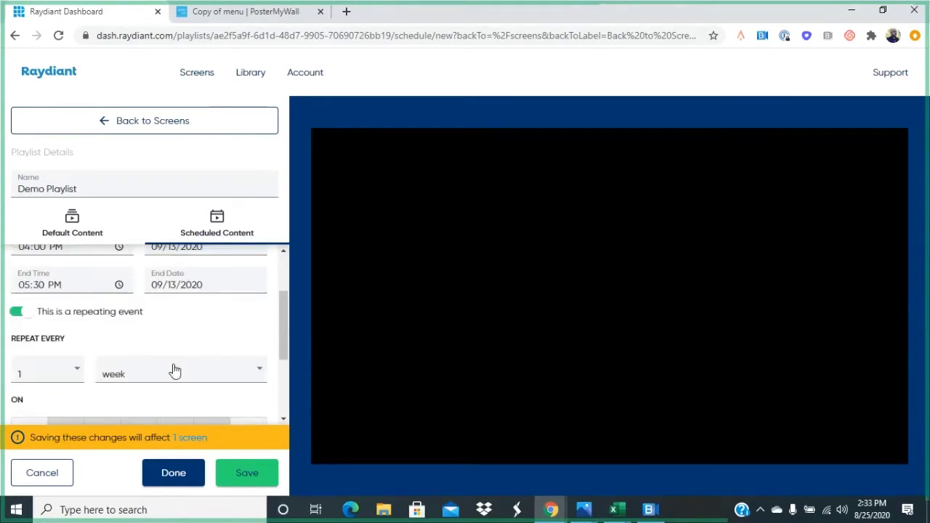
click(243, 476)
click(181, 475)
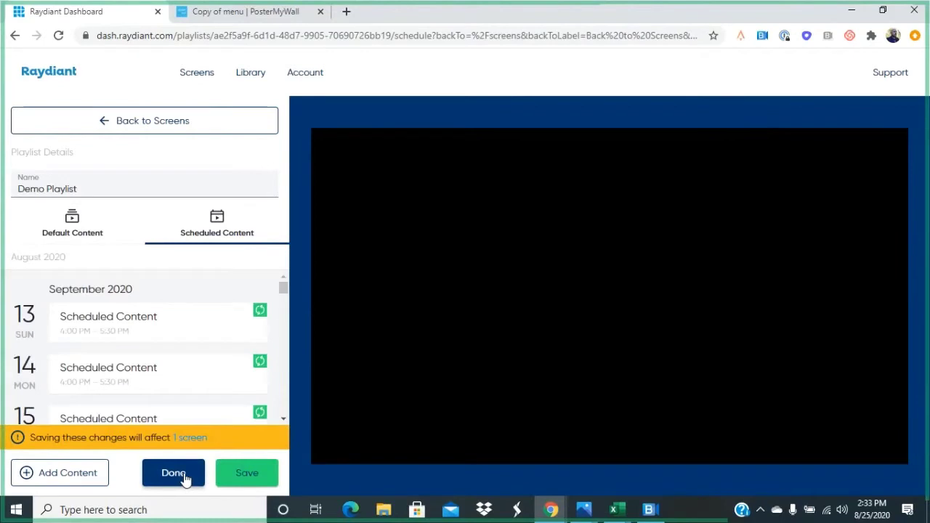
click(239, 473)
click(183, 476)
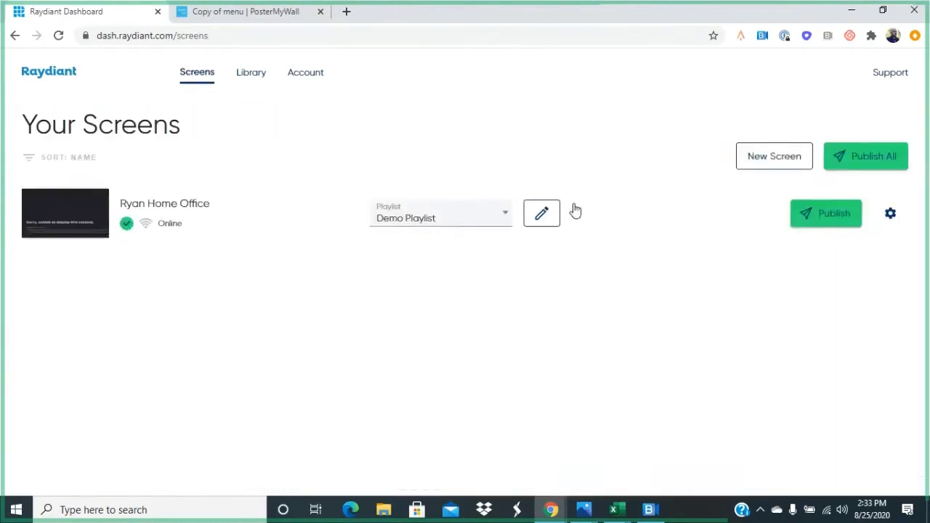
click(806, 212)
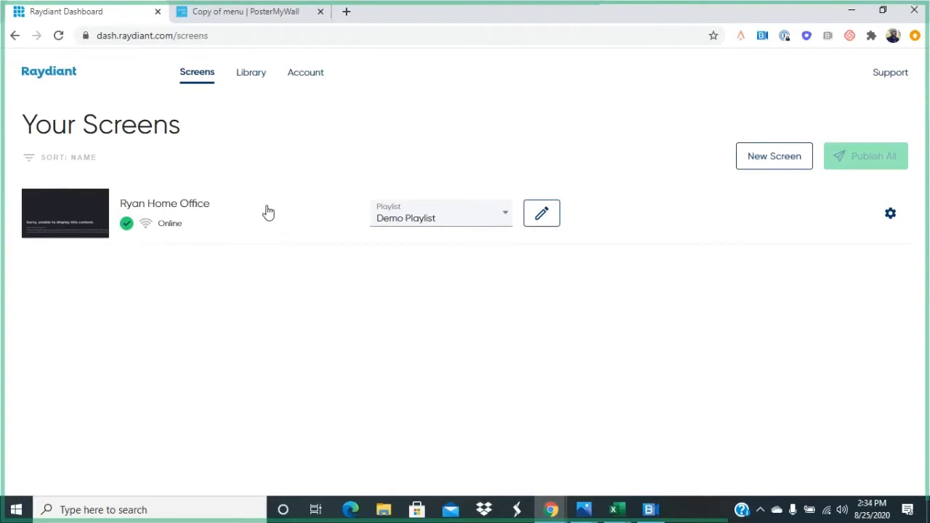
Switch to PosterMyWall and leave the Copy of menu editor without saving to view the My designs page.
click(237, 20)
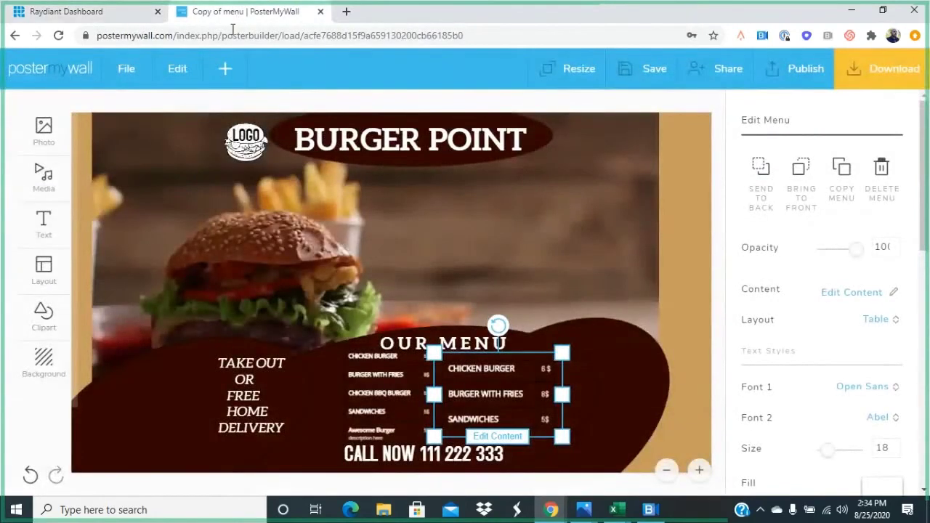
click(61, 71)
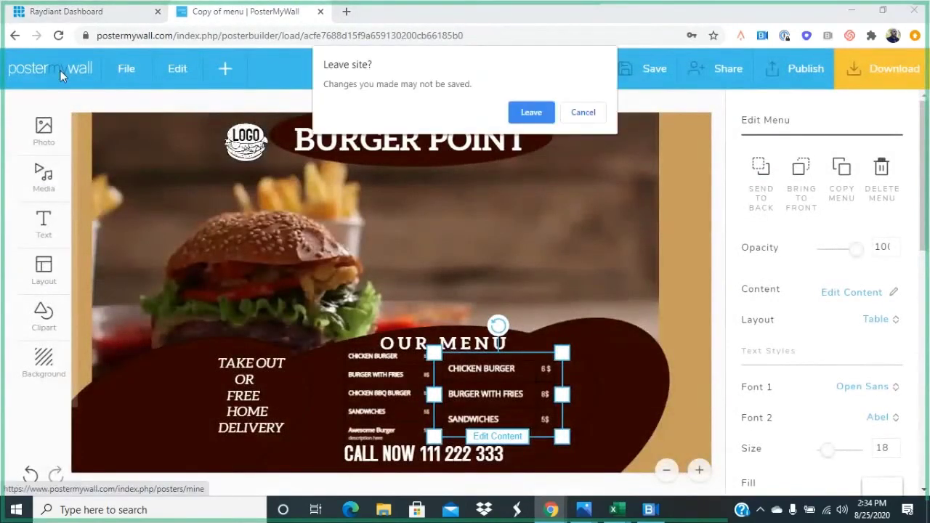
click(531, 113)
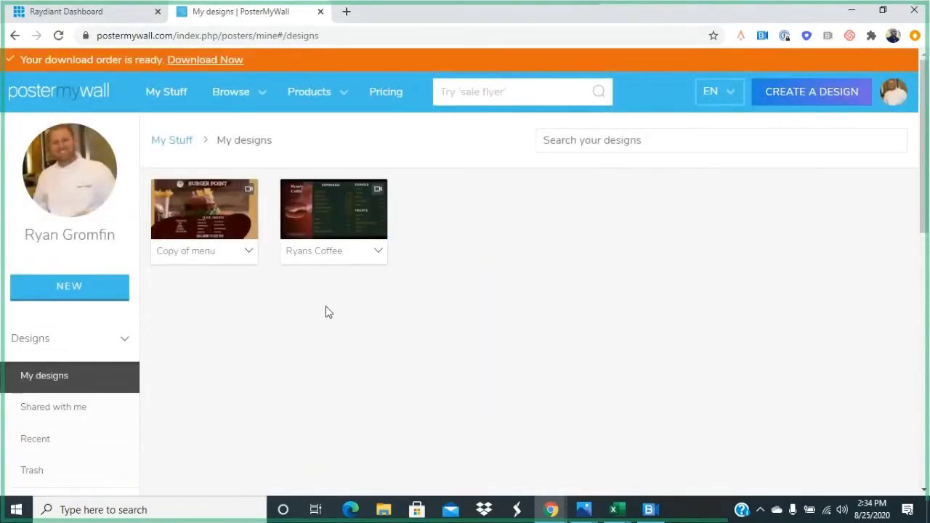
Switch to the Raydiant library and start a new YouTube video presentation.
click(119, 19)
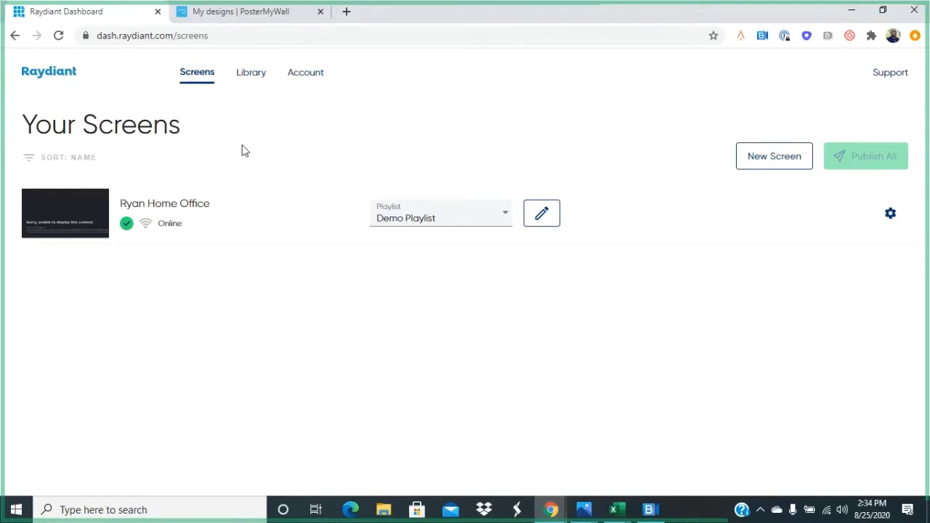
click(252, 75)
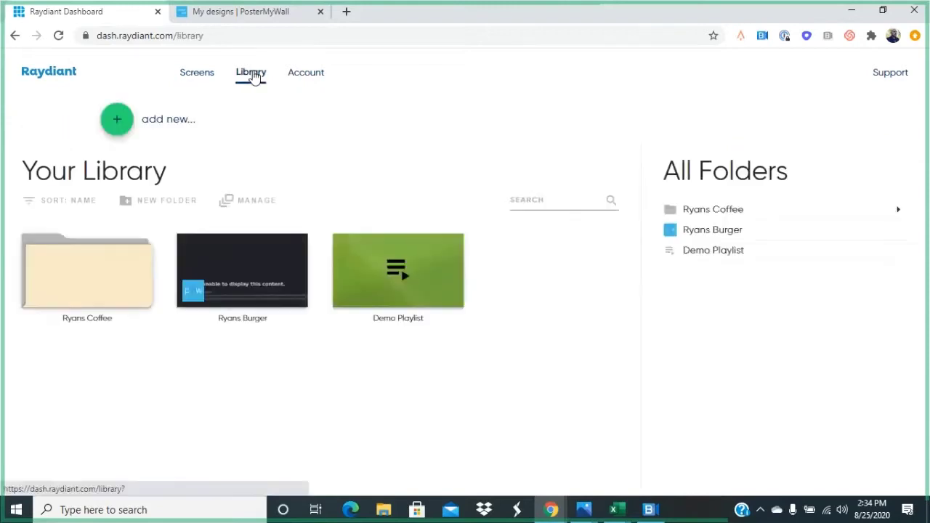
click(117, 121)
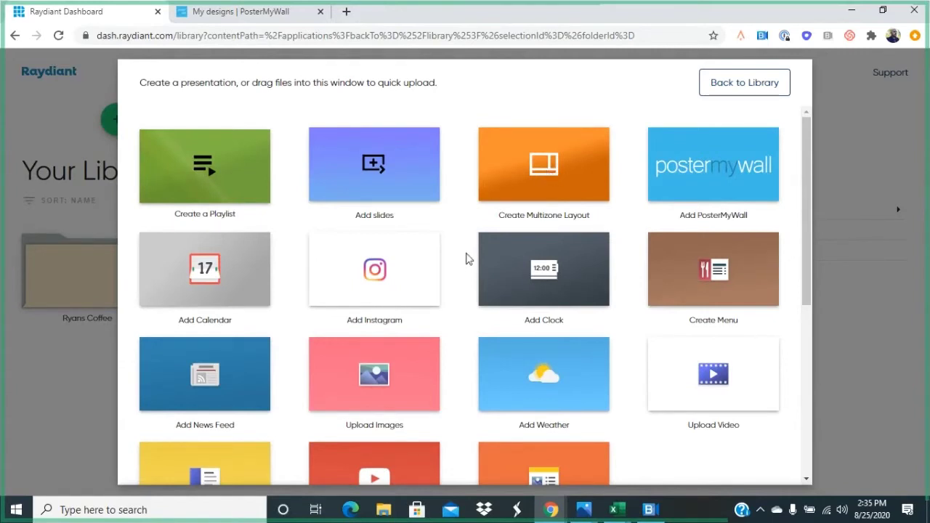
scroll(467, 260, down, 1)
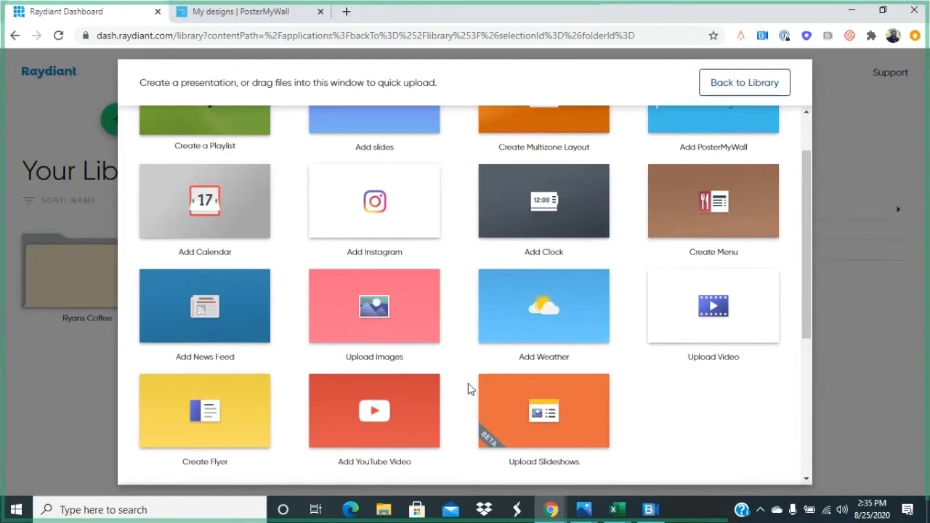
click(408, 419)
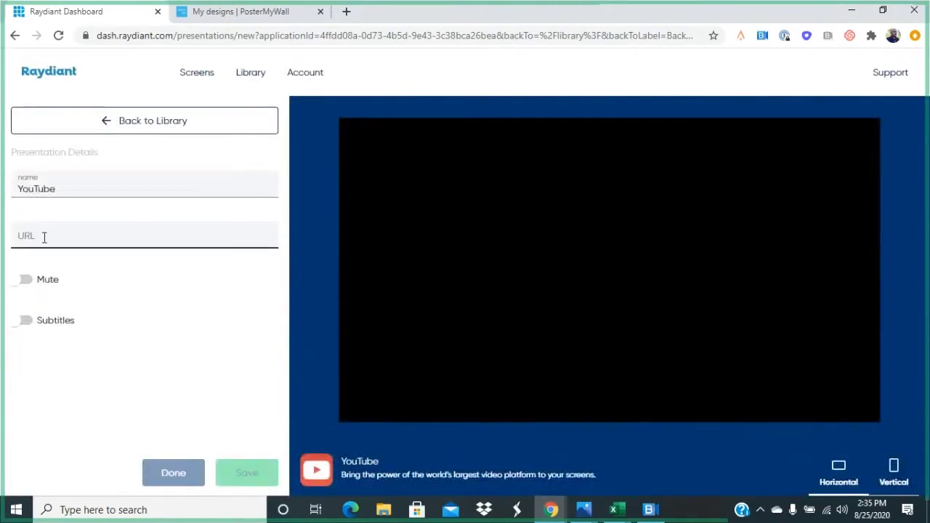
Try the Mute option of the YouTube presentation and turn it off again.
click(26, 280)
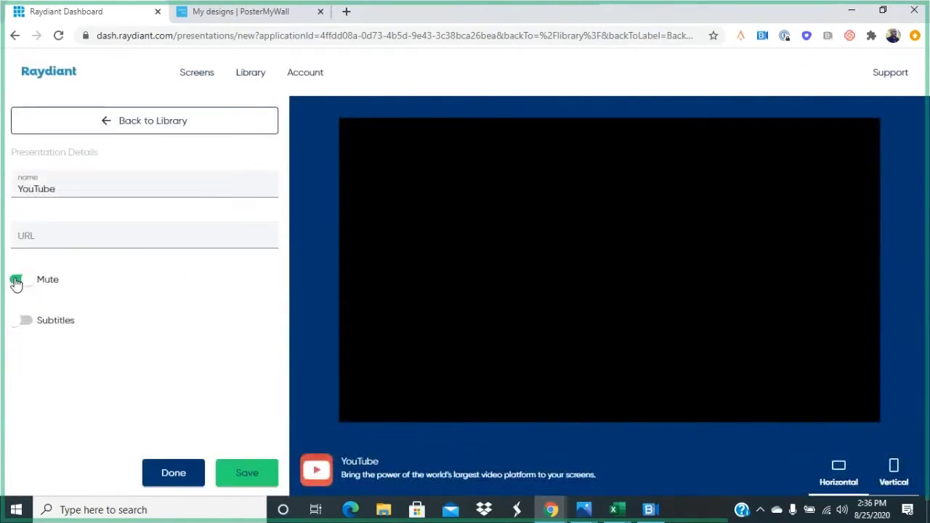
click(16, 283)
click(59, 235)
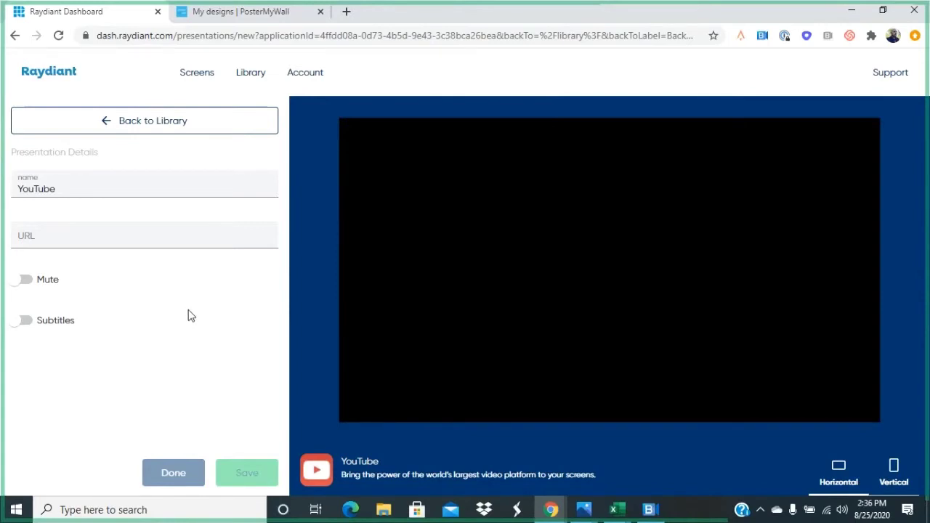
Preview the YouTube presentation in vertical and horizontal orientation, ending on the vertical layout.
click(896, 466)
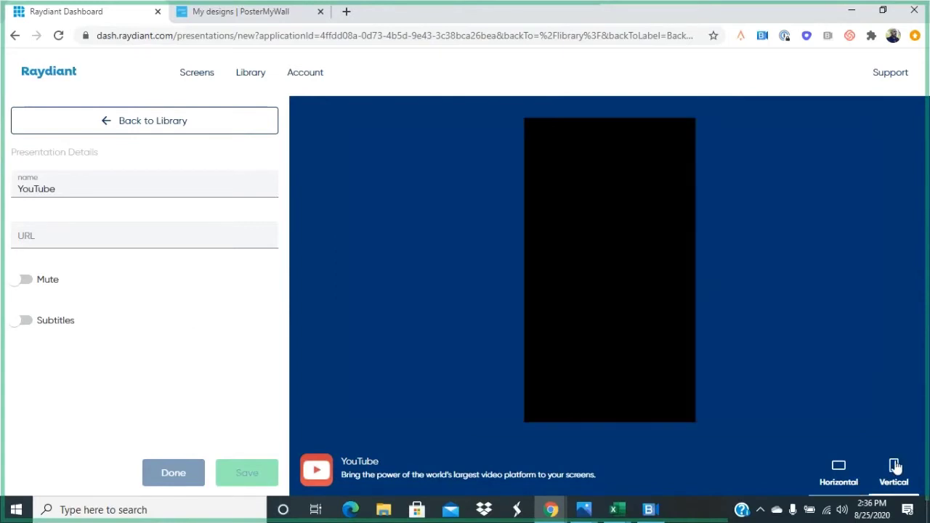
click(839, 471)
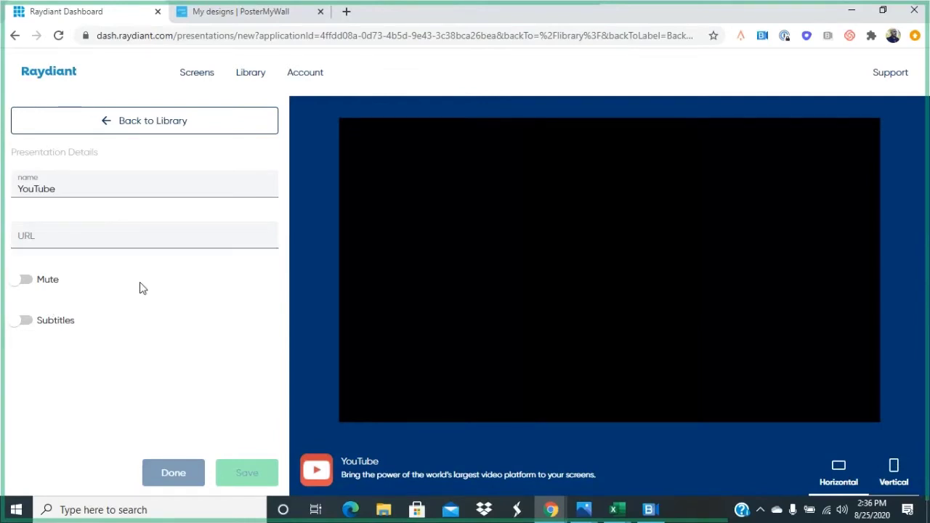
click(897, 470)
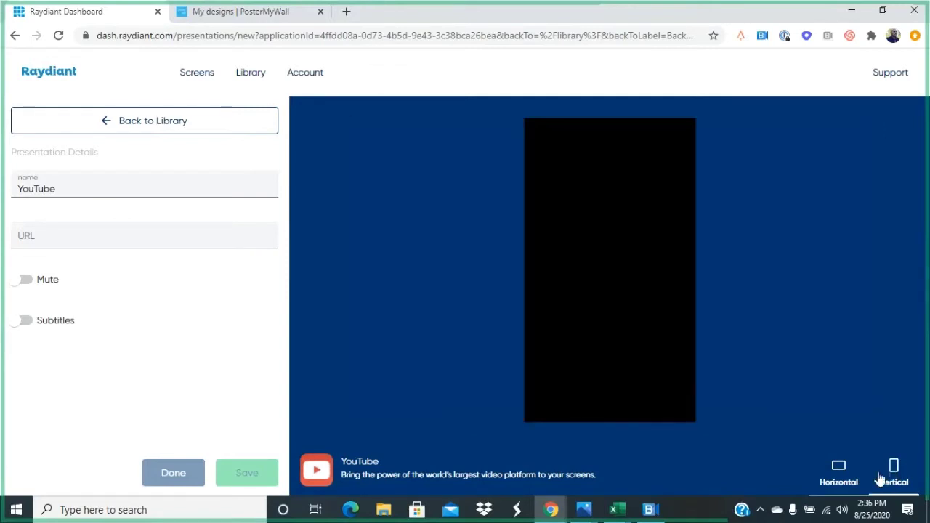
Switch to PosterMyWall, search the templates for coffee and open the vertical Coffee Morning template in the editor.
click(216, 14)
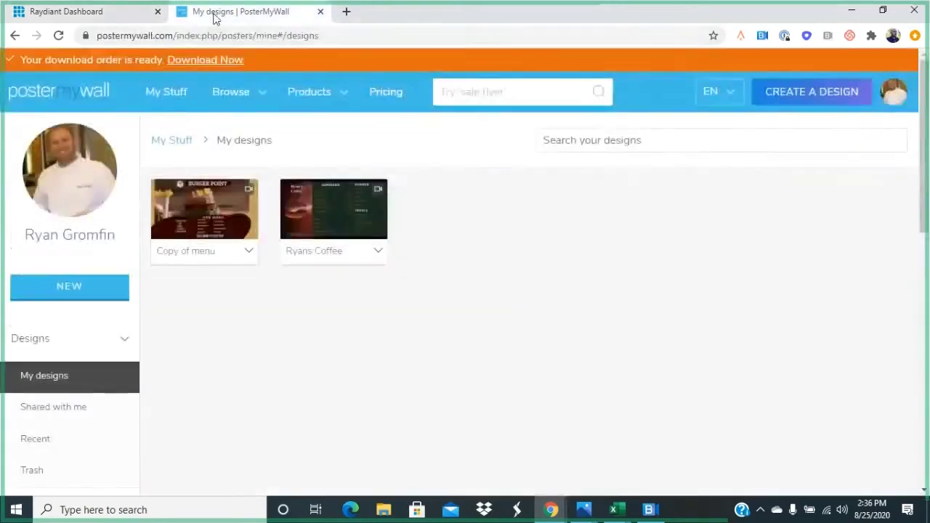
click(484, 97)
click(482, 118)
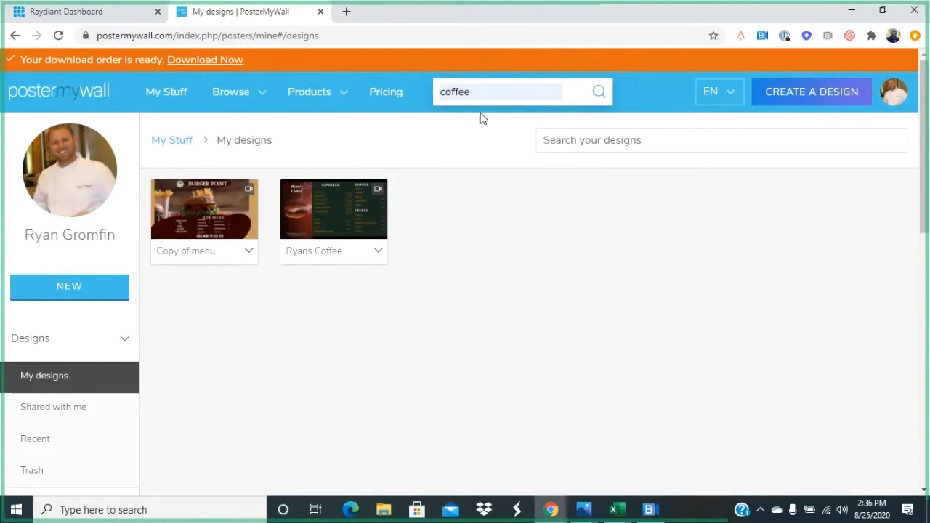
key(Return)
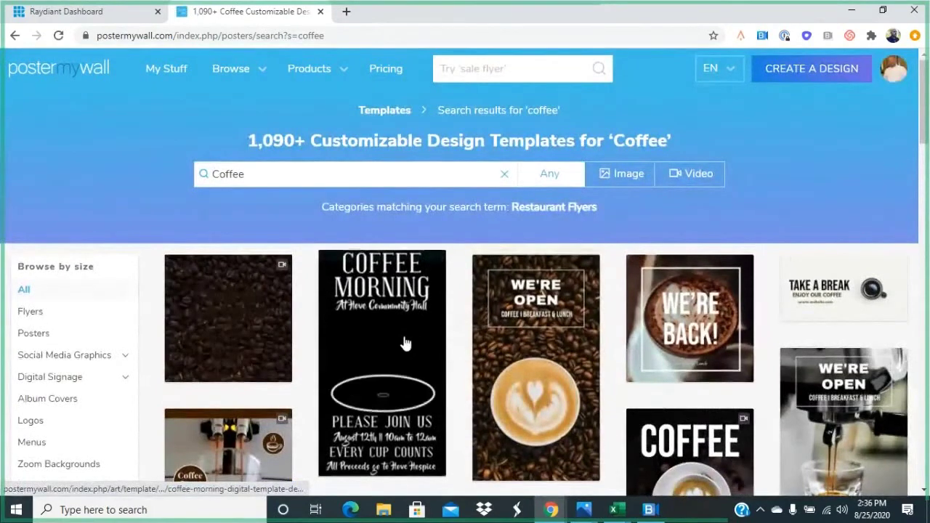
click(405, 344)
click(448, 424)
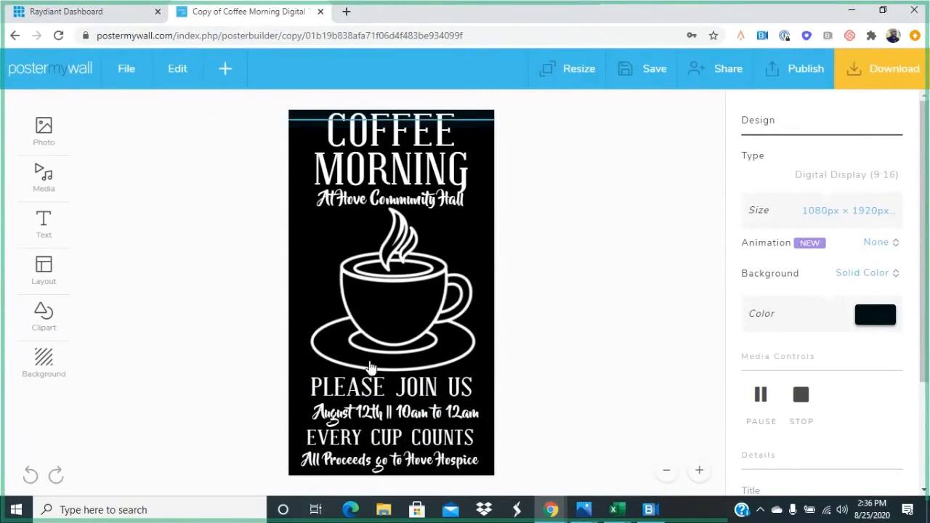
Switch back to the Raydiant dashboard and view the list of screens.
click(111, 20)
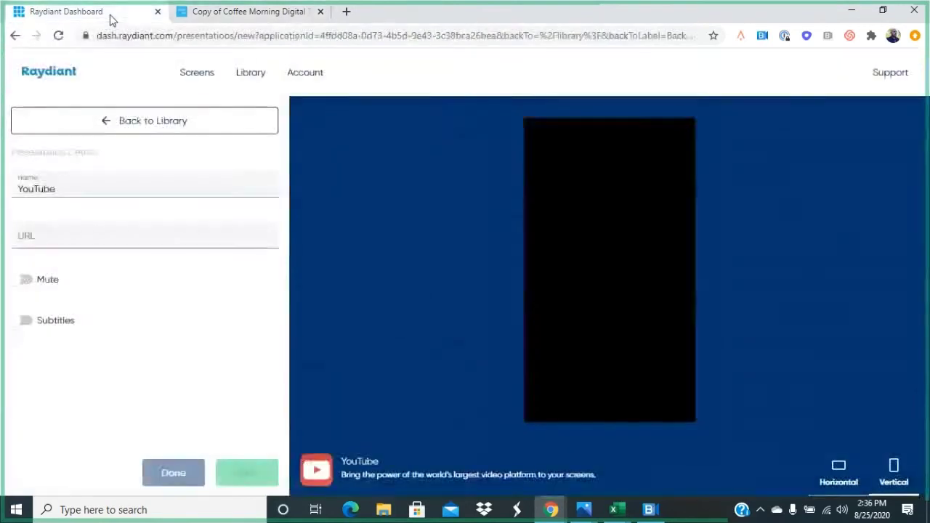
click(202, 78)
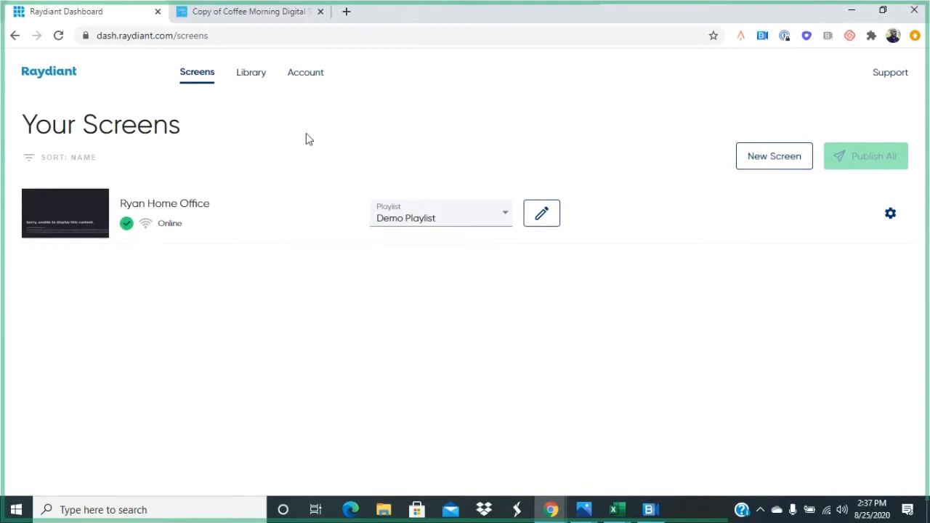
Switch to PosterMyWall, leave the Coffee Morning design and search the templates for pizza.
click(246, 14)
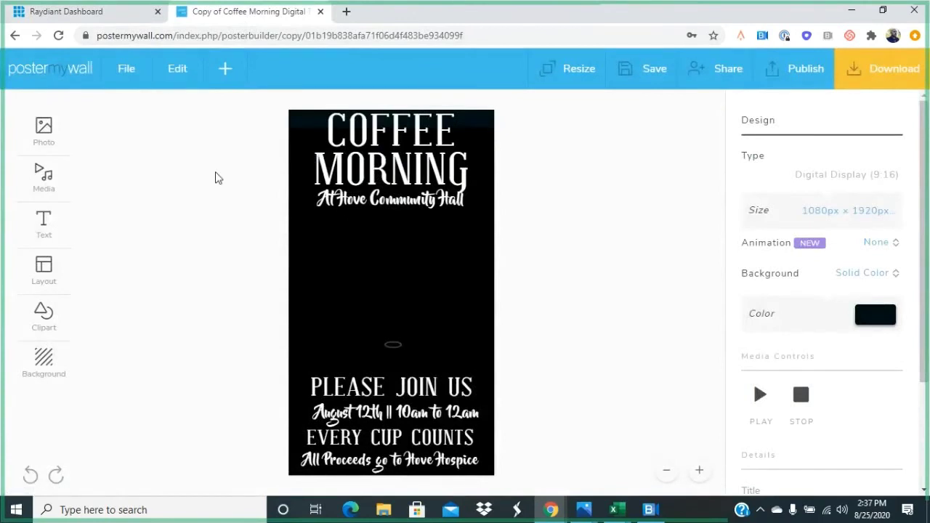
click(64, 68)
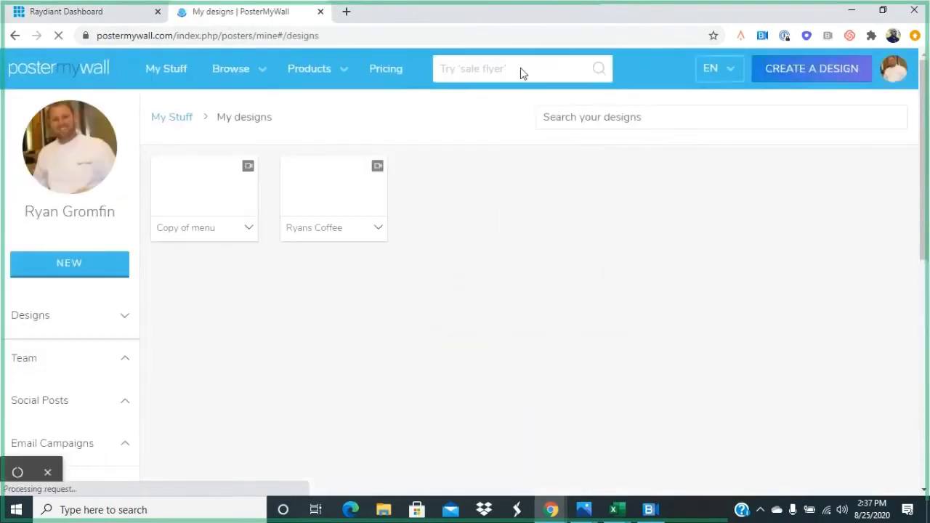
click(521, 68)
text(pizza)
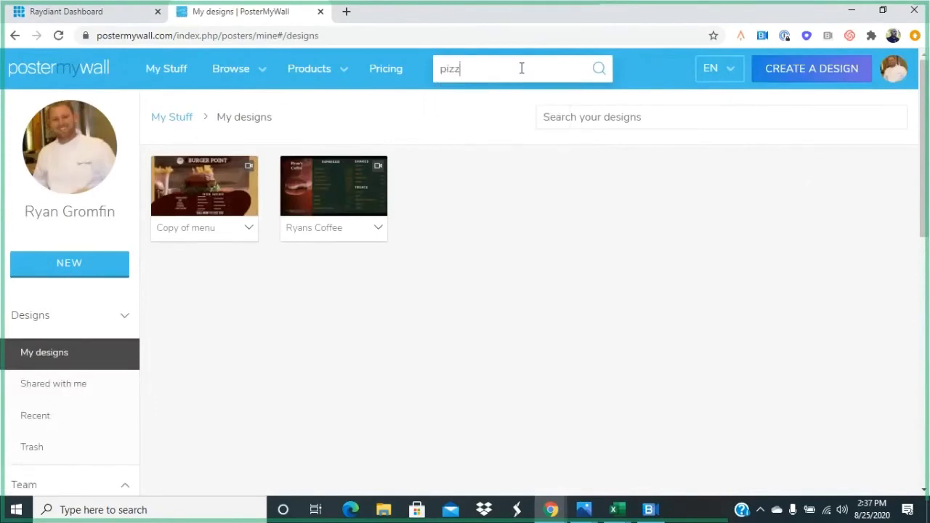
key(Return)
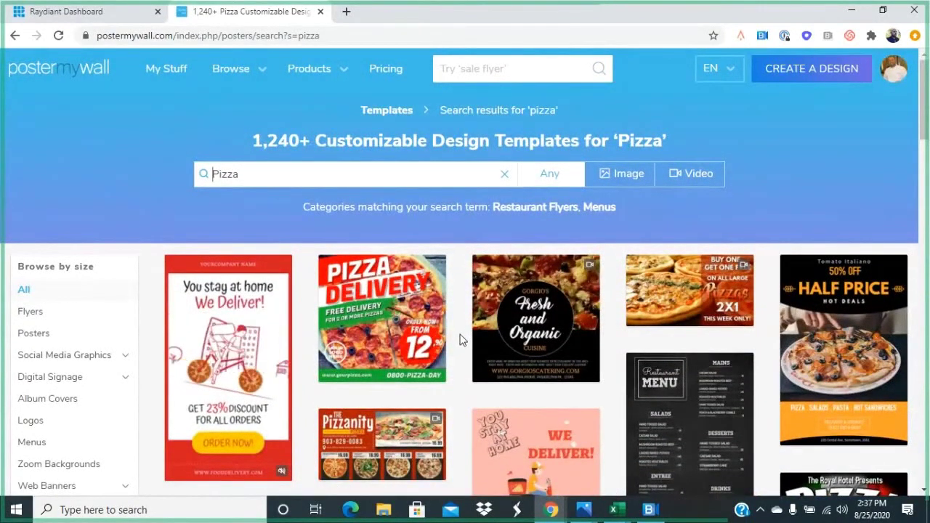
Browse the pizza templates to examine the available flyer, menu and video designs.
scroll(459, 340, down, 5)
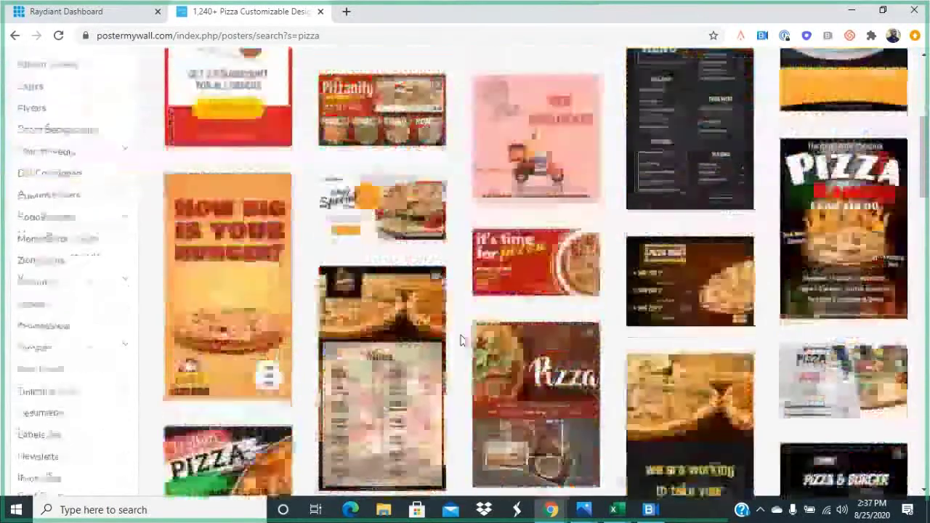
scroll(459, 340, down, 3)
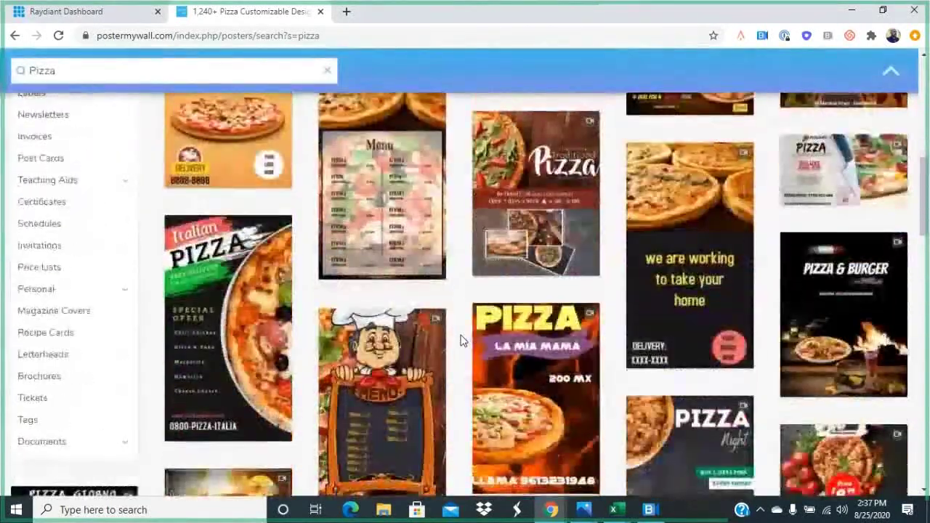
scroll(460, 341, down, 1)
scroll(460, 340, down, 1)
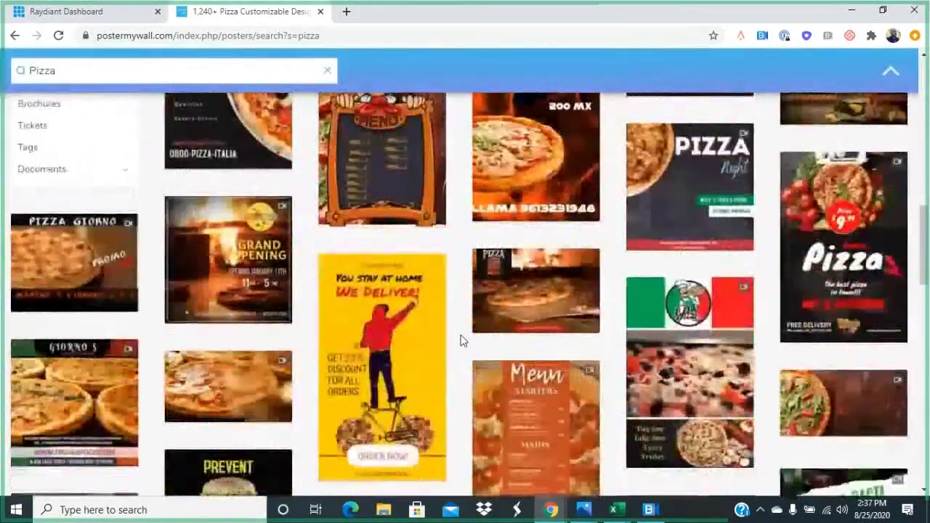
scroll(460, 340, down, 2)
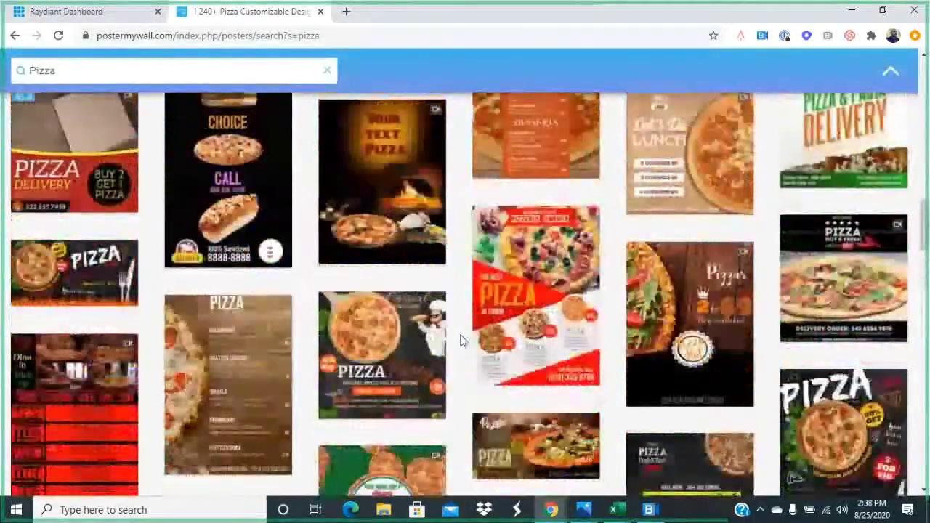
scroll(460, 341, down, 2)
scroll(460, 341, down, 1)
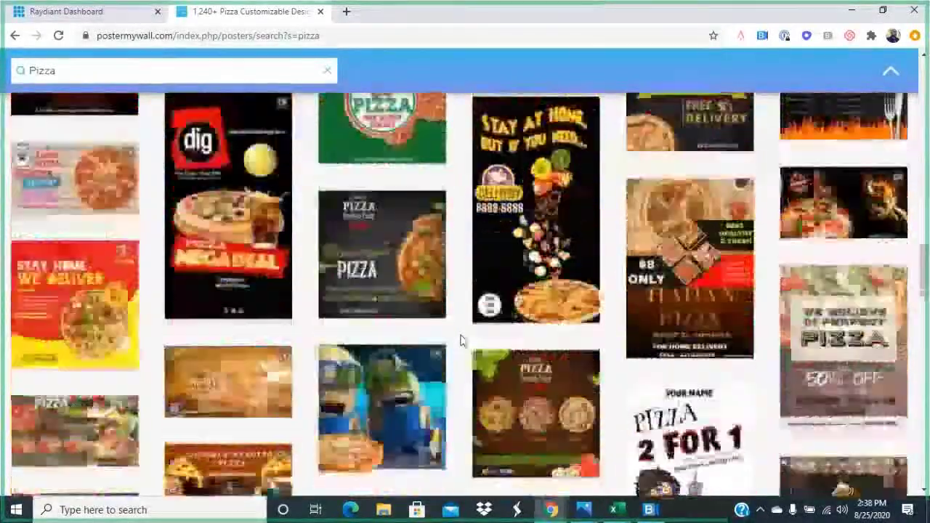
scroll(460, 340, down, 5)
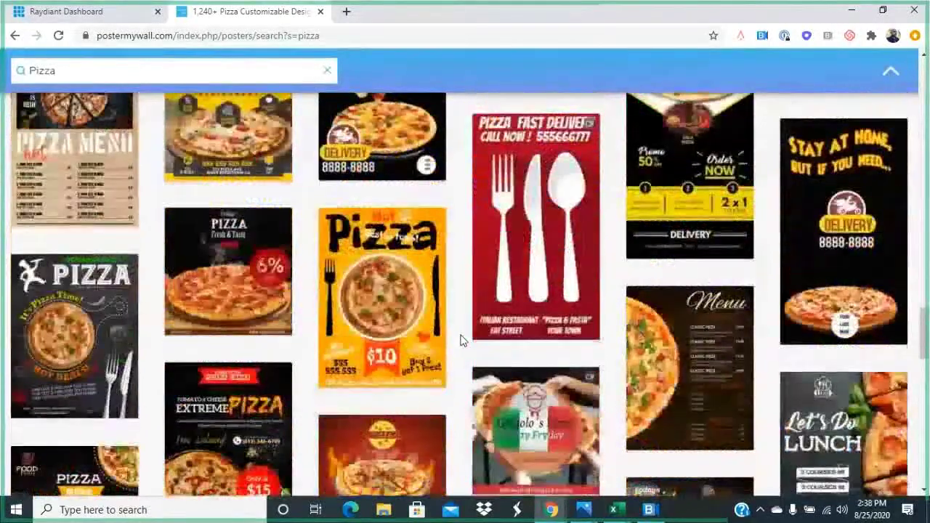
scroll(460, 340, down, 1)
scroll(460, 341, down, 1)
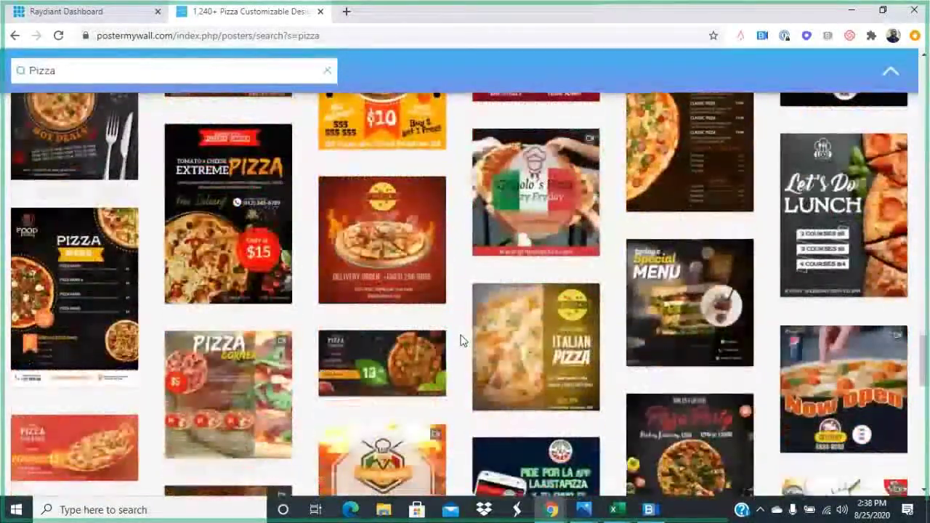
scroll(460, 341, down, 2)
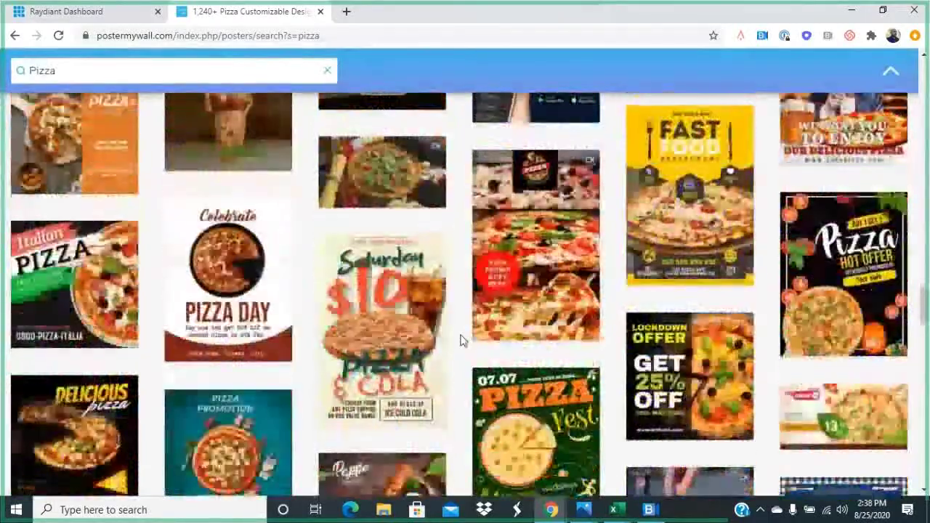
scroll(460, 340, down, 2)
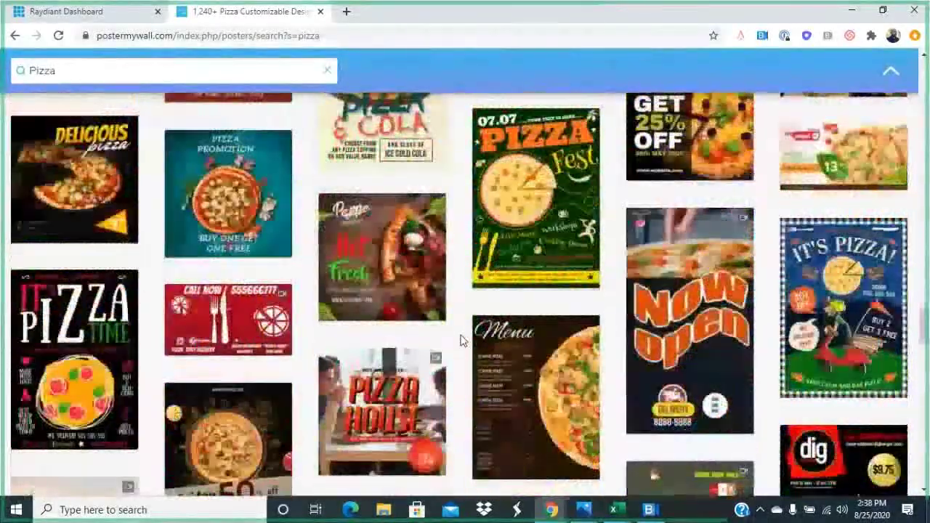
scroll(460, 341, down, 2)
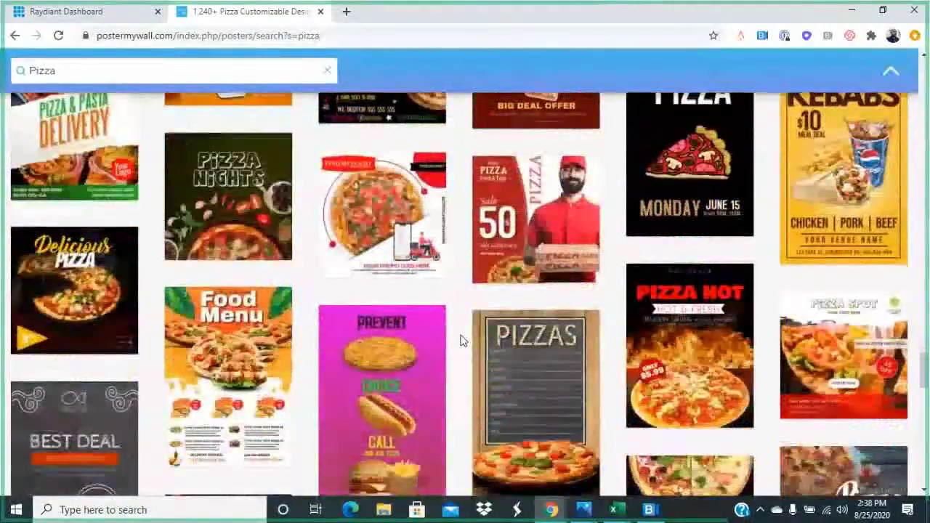
scroll(460, 340, down, 3)
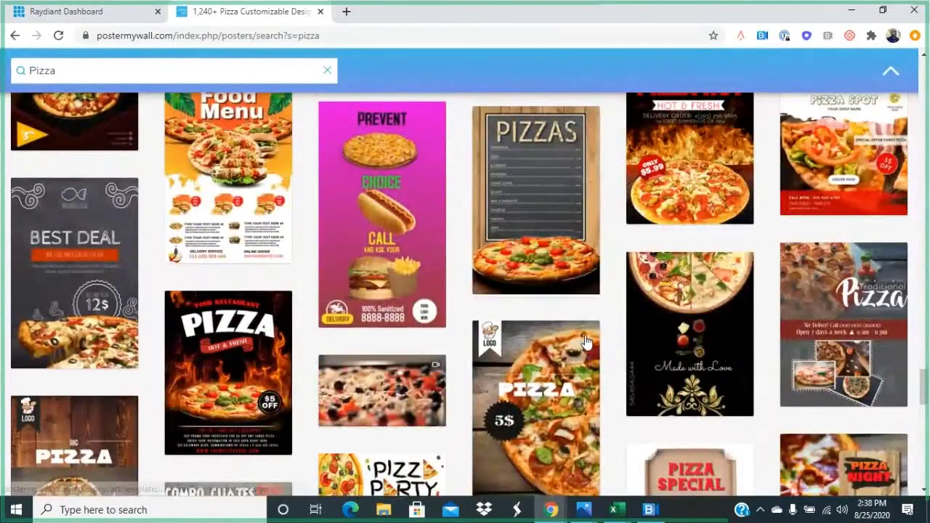
scroll(585, 341, down, 4)
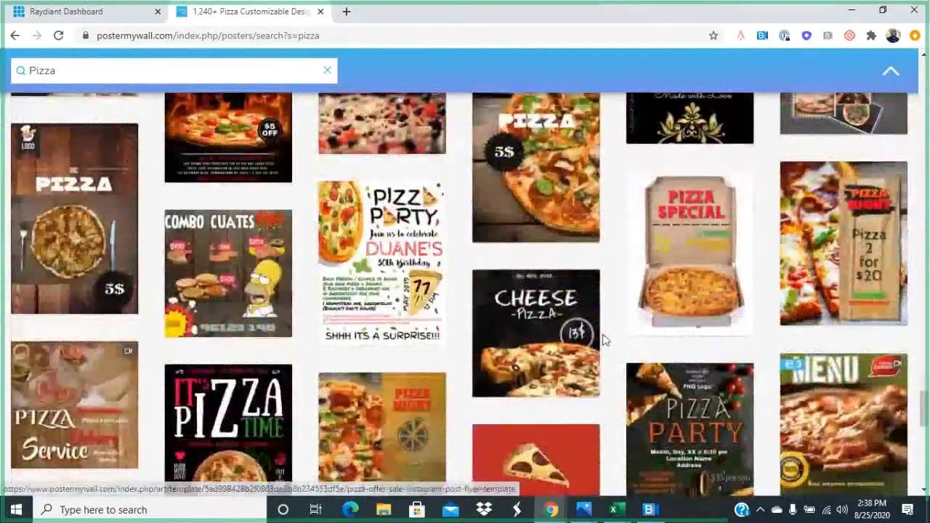
scroll(603, 340, up, 2)
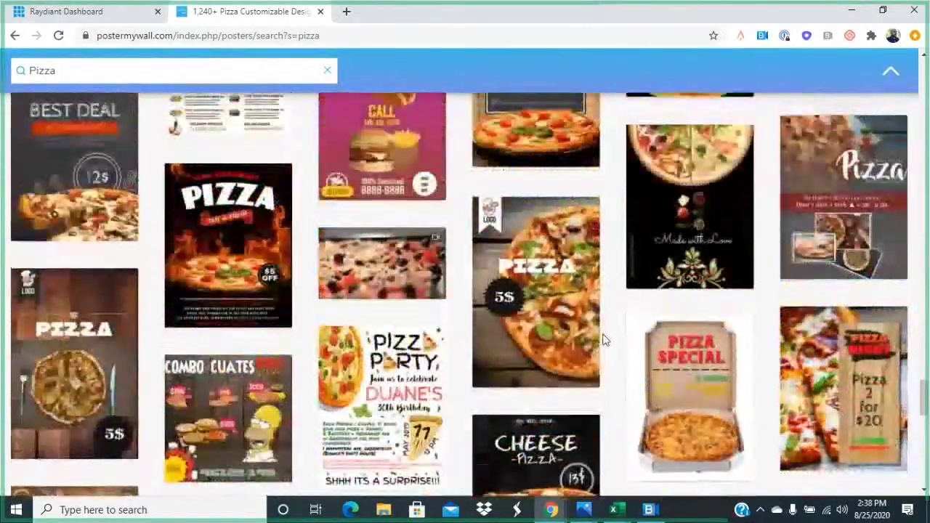
scroll(604, 340, up, 2)
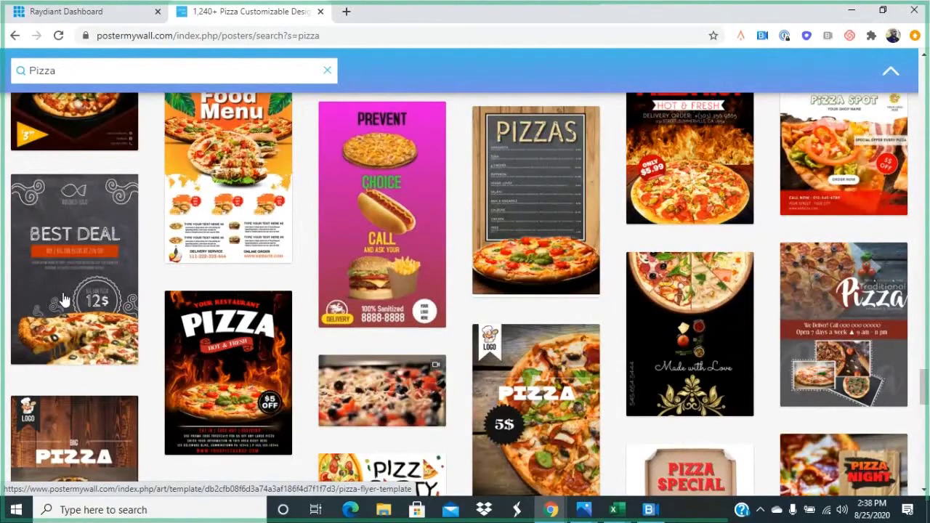
scroll(50, 299, down, 2)
scroll(64, 298, down, 2)
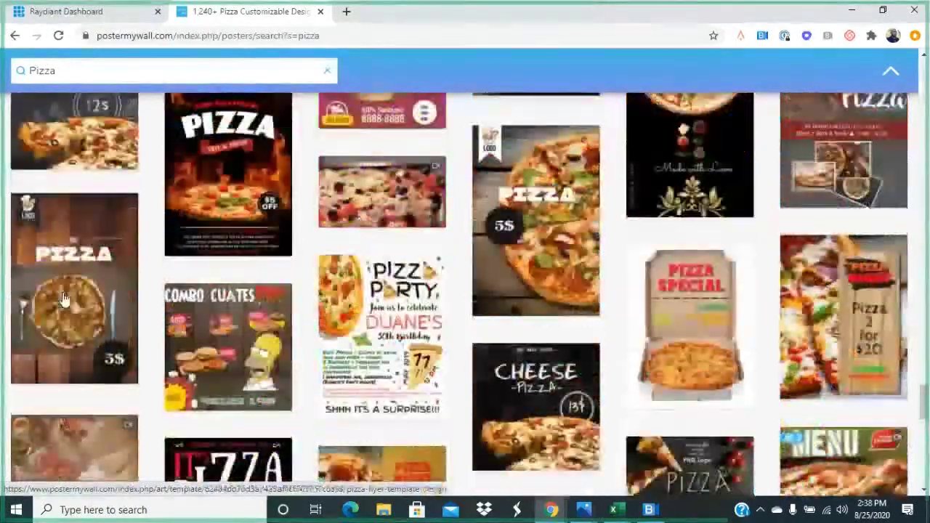
scroll(64, 298, down, 3)
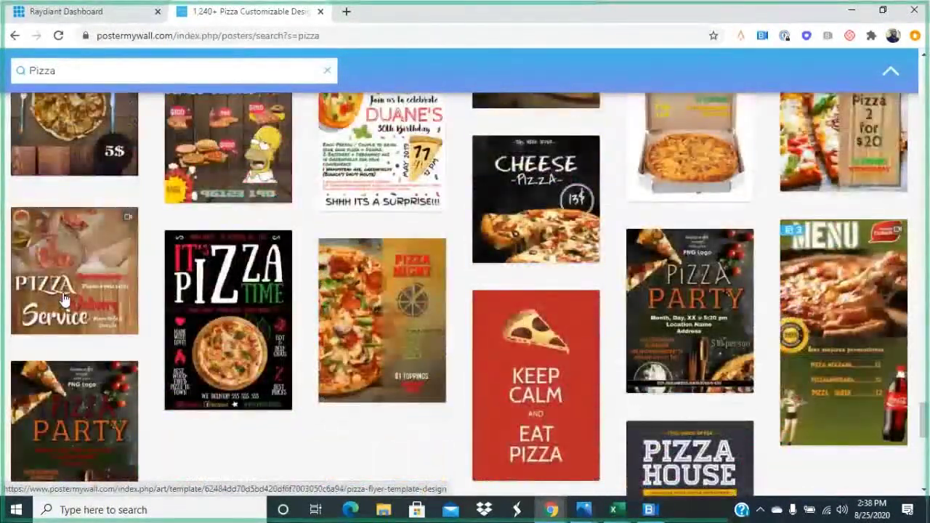
scroll(64, 297, down, 6)
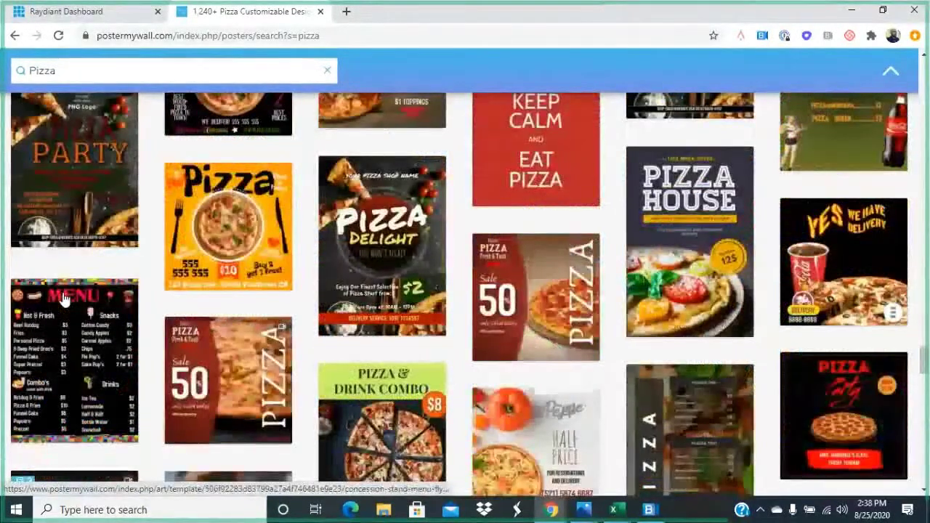
scroll(64, 298, down, 1)
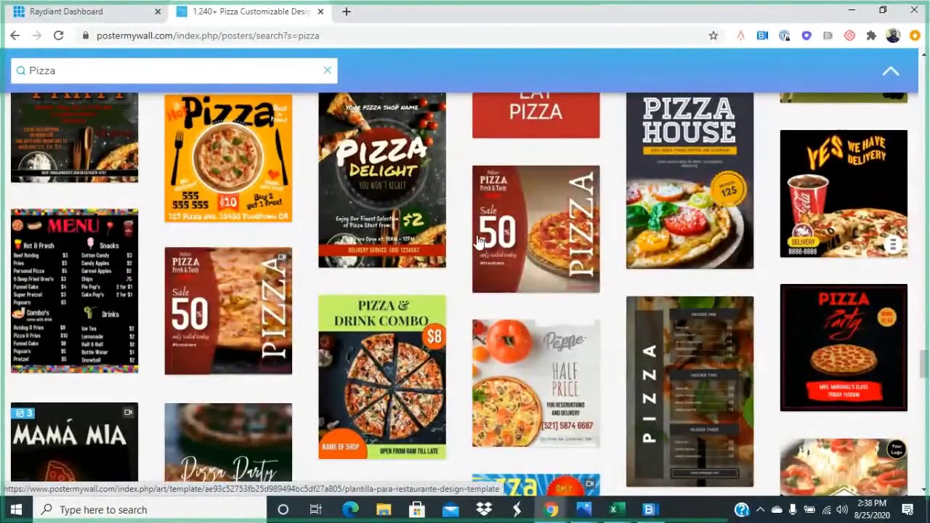
Replace the pizza search term with beer and search the design templates again.
scroll(478, 242, up, 5)
click(84, 71)
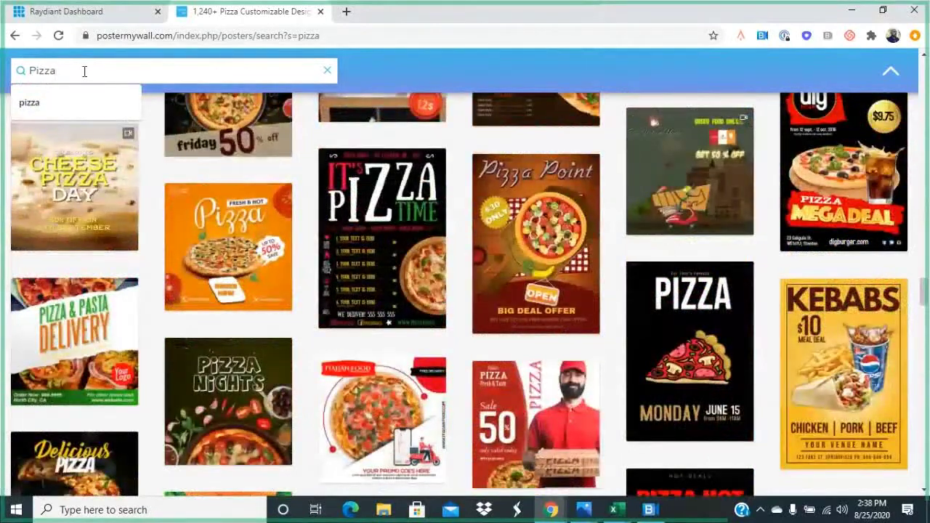
key(BackSpace)
key(BackSpace)
key(BackSpace)
key(BackSpace)
key(BackSpace)
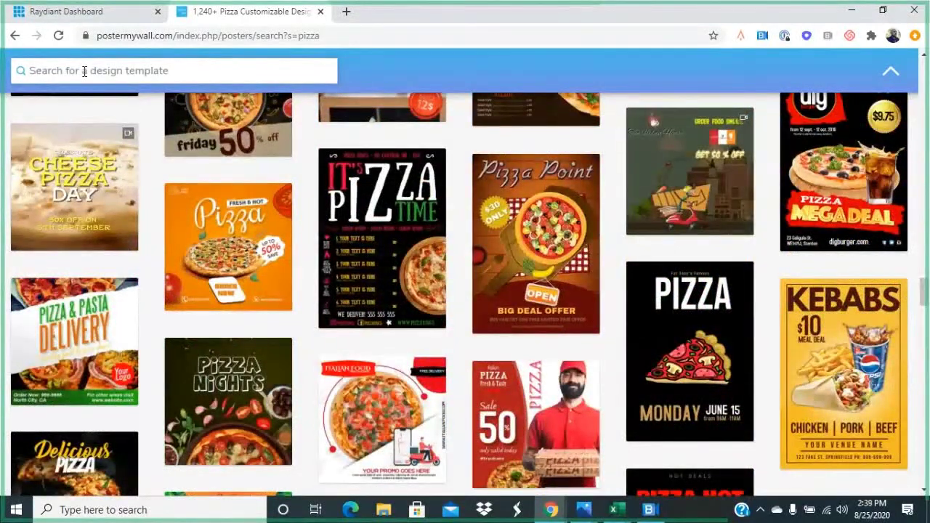
text(be)
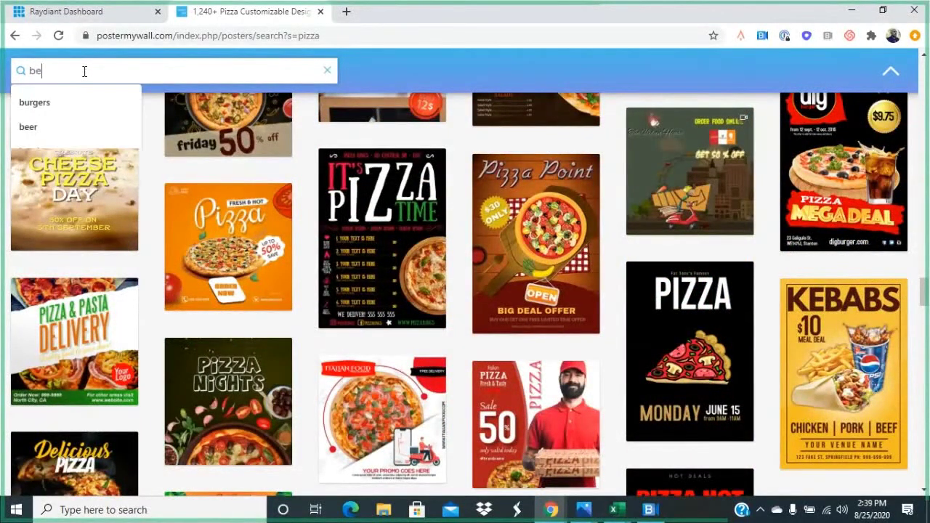
text(er)
key(Return)
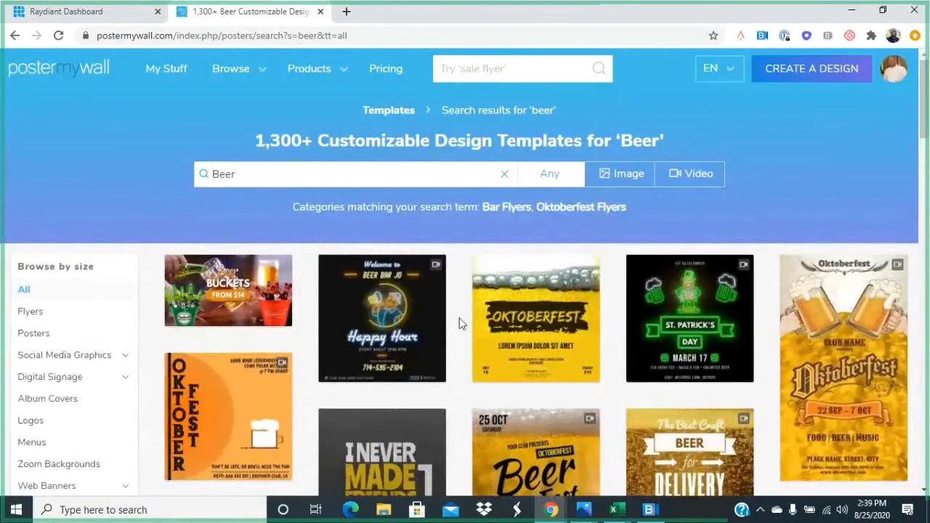
Browse the beer templates and open the International Beer Day video template for customizing.
scroll(459, 323, down, 1)
scroll(459, 323, down, 3)
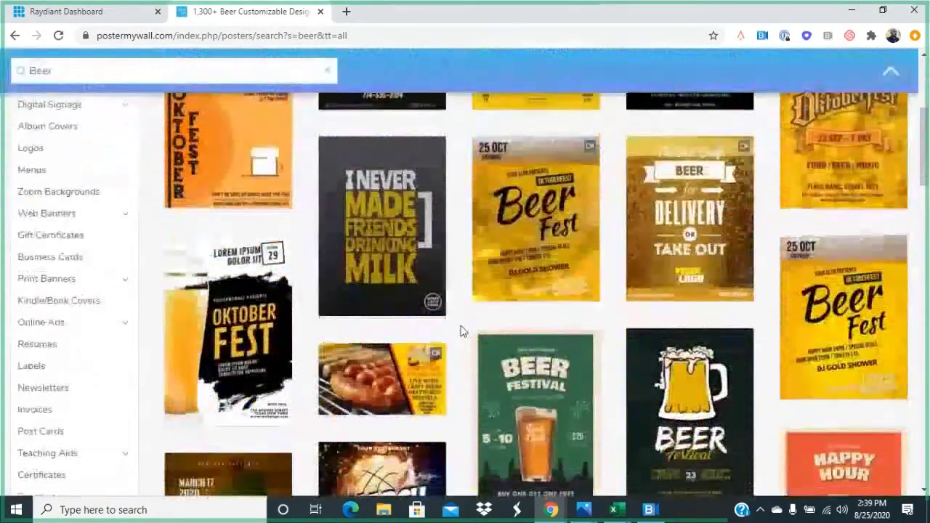
scroll(472, 335, down, 1)
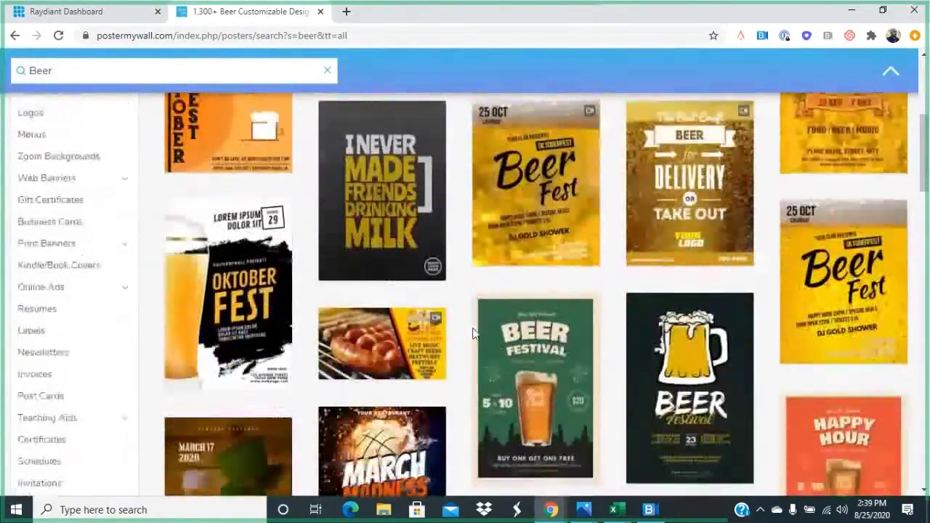
scroll(473, 336, down, 3)
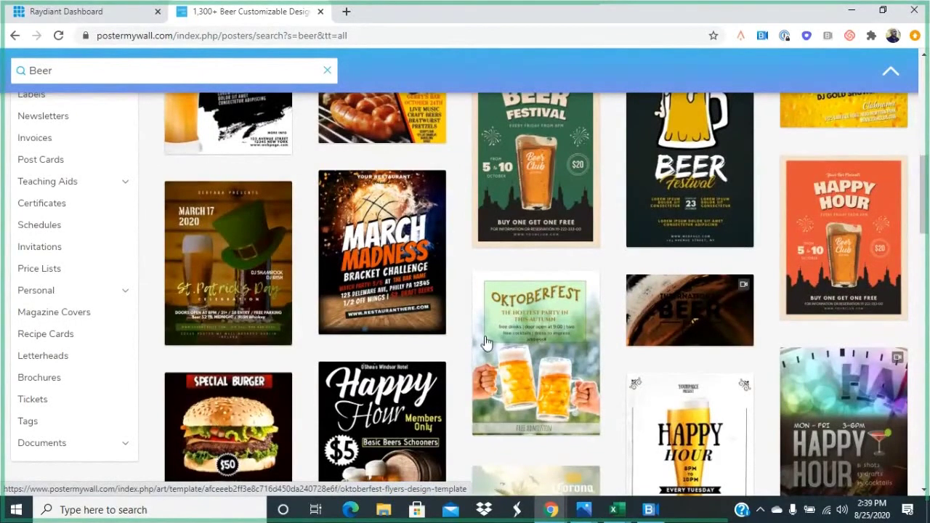
scroll(486, 343, up, 2)
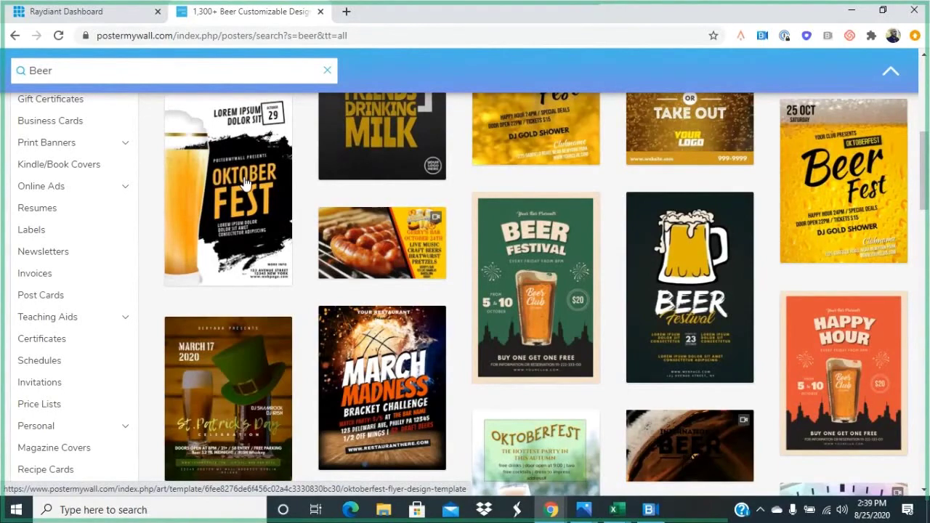
scroll(244, 184, down, 2)
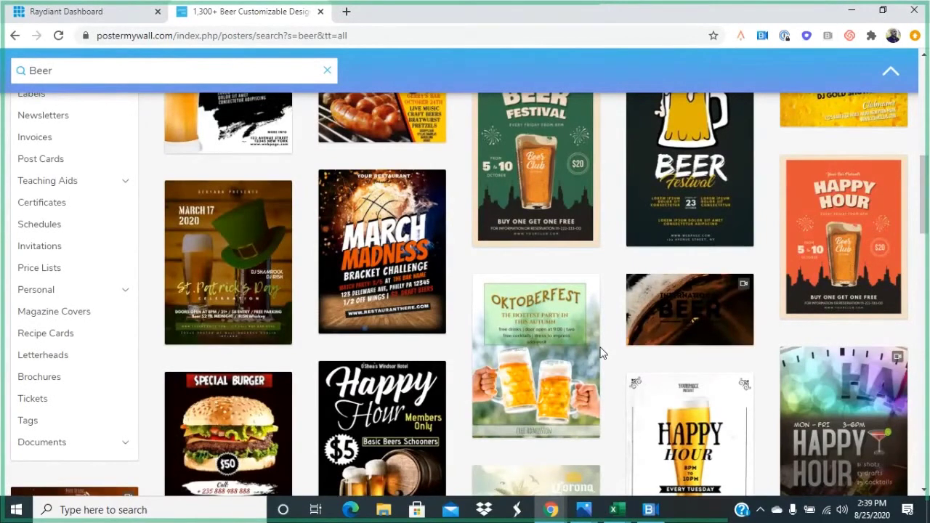
click(655, 332)
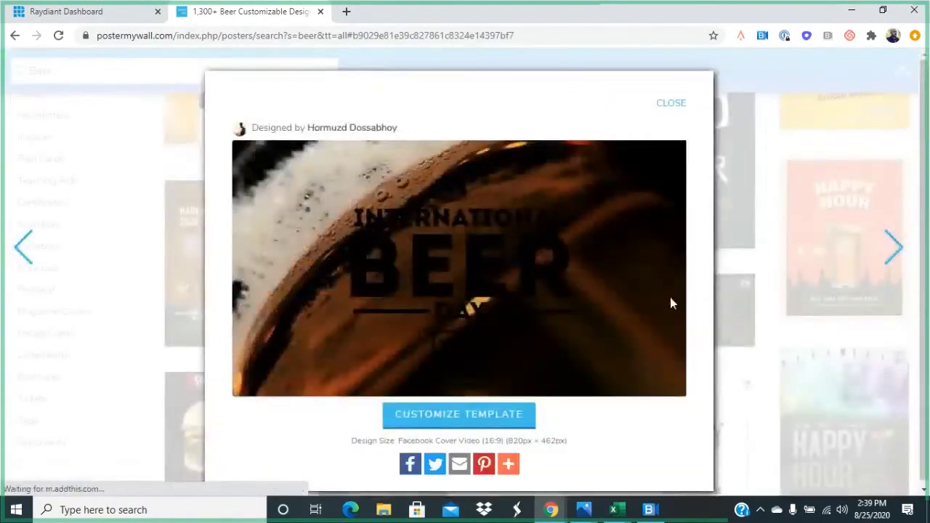
click(464, 416)
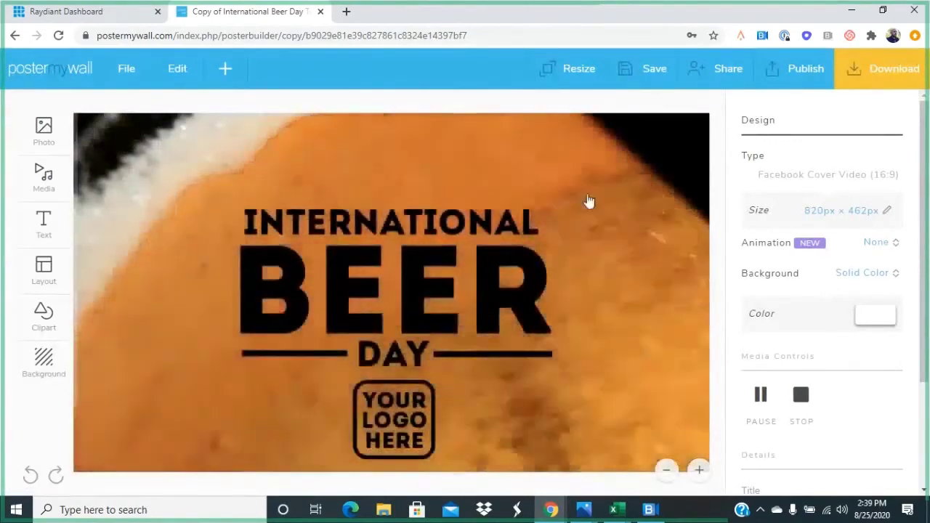
Start replacing the International Beer Day background video with a stock video and search Storyblocks for beer.
click(585, 199)
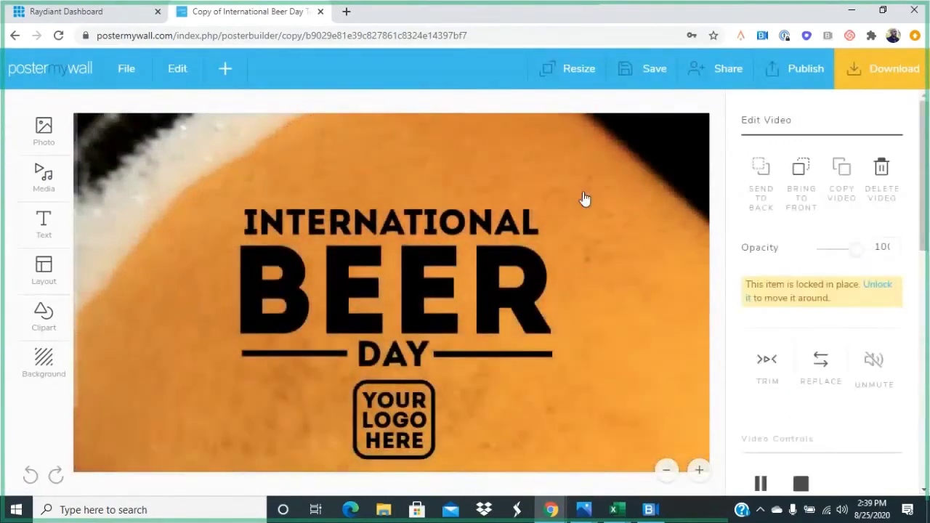
click(822, 368)
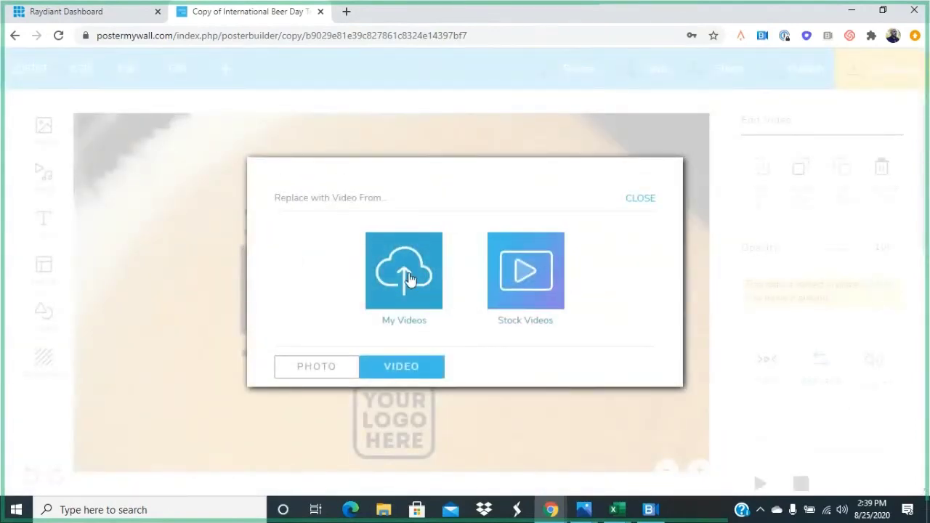
click(516, 280)
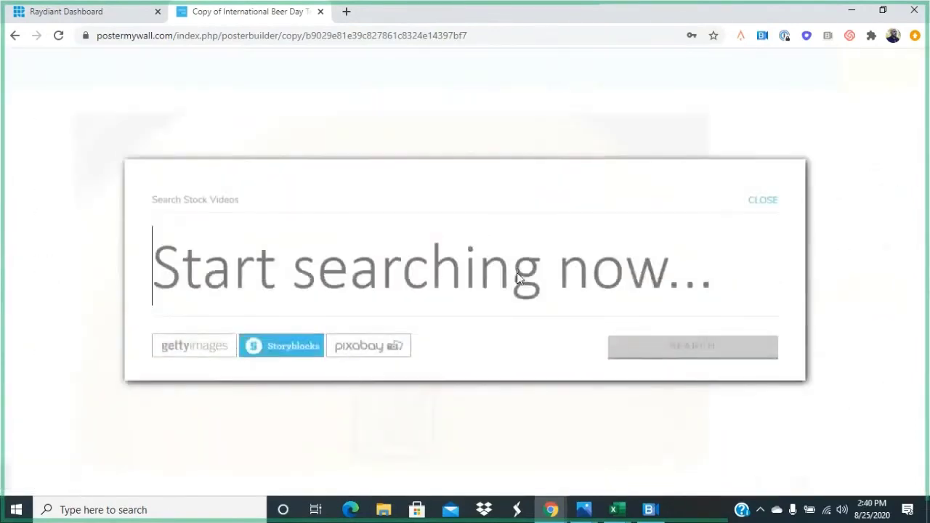
text(beer)
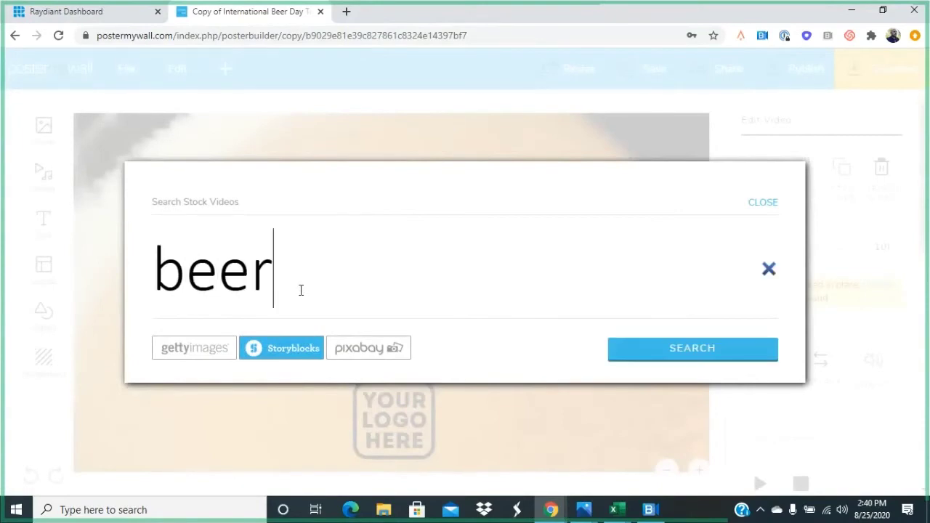
key(Return)
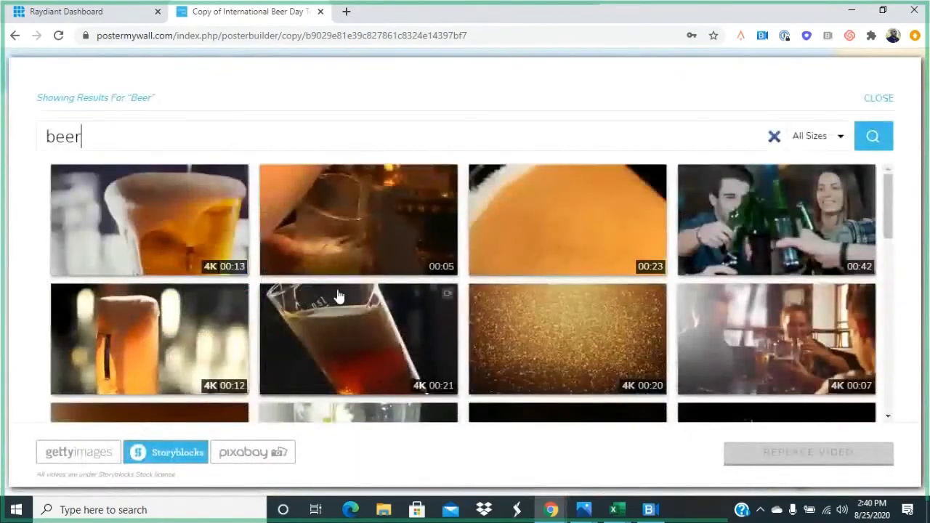
Browse the stock clips and replace the background video with the 21-second 4K clip of a tilted glass of dark beer.
scroll(341, 294, down, 5)
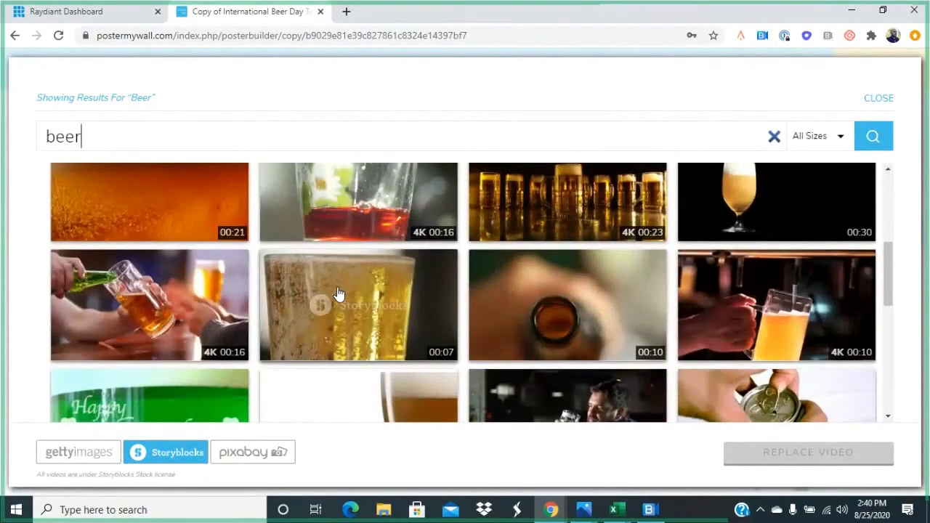
scroll(349, 292, down, 1)
scroll(358, 292, down, 2)
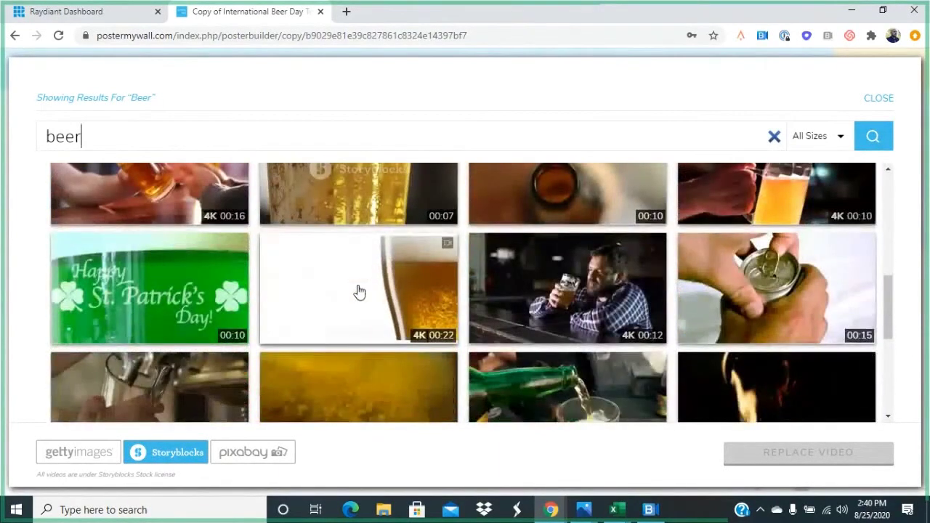
scroll(358, 297, down, 2)
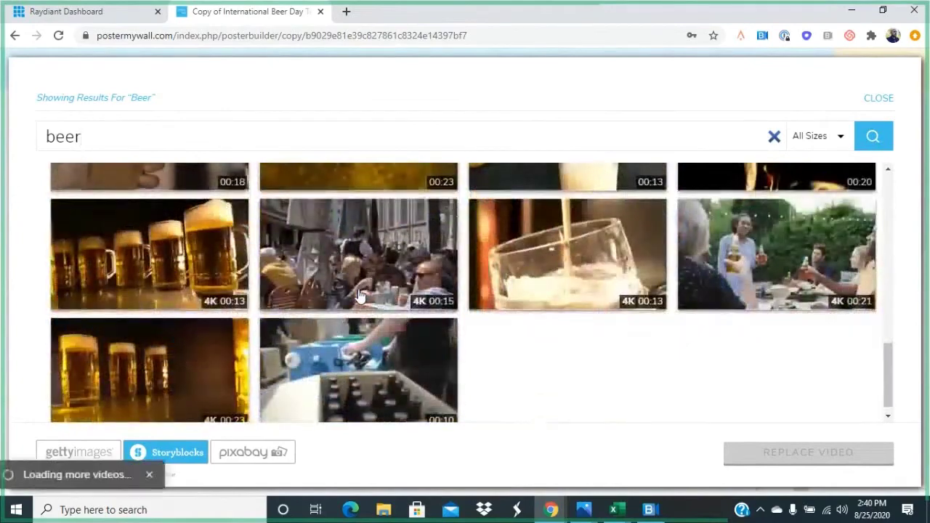
scroll(365, 306, down, 2)
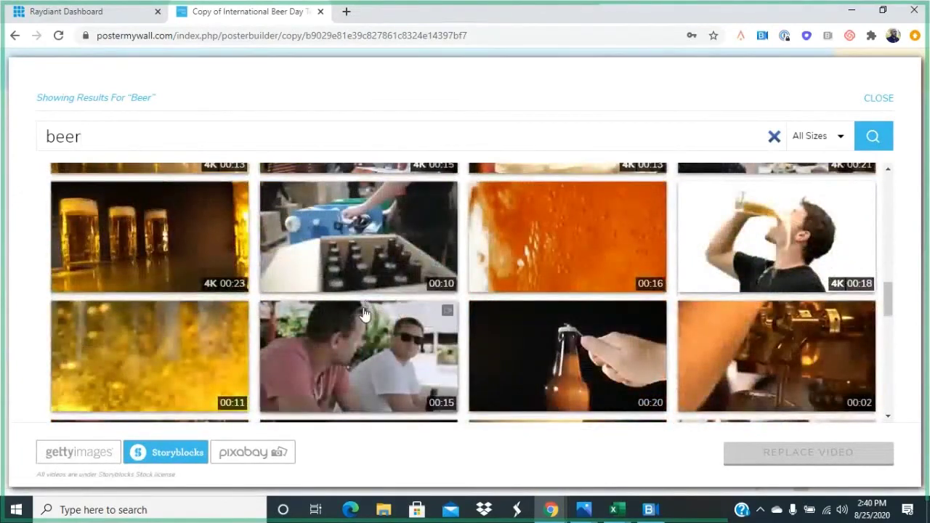
scroll(363, 312, up, 10)
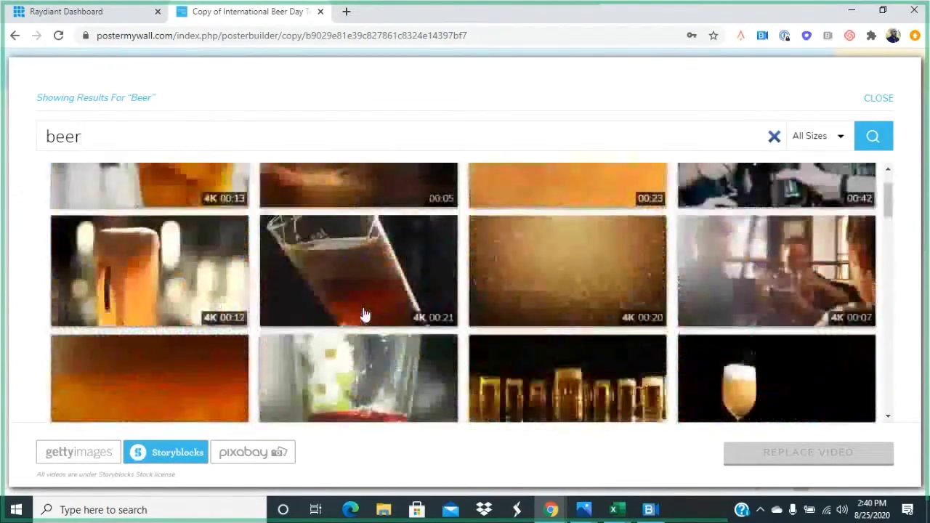
click(367, 270)
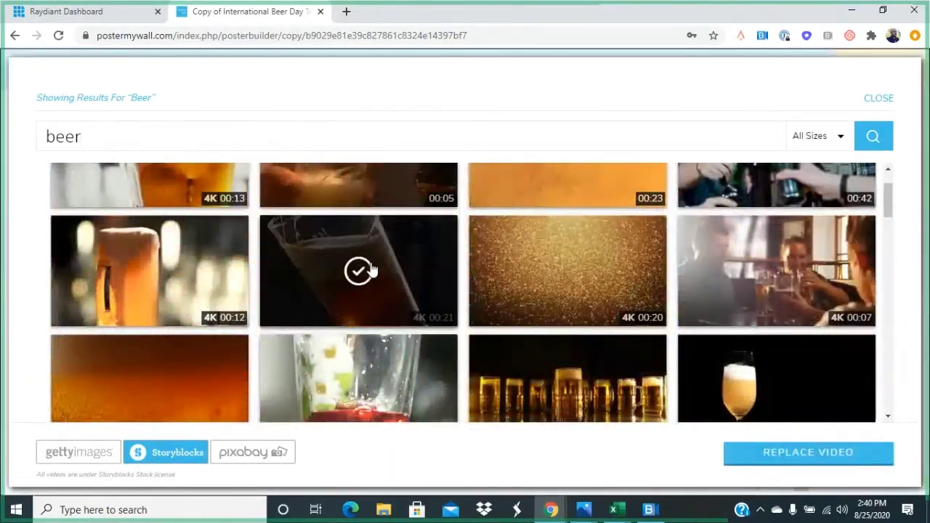
click(807, 454)
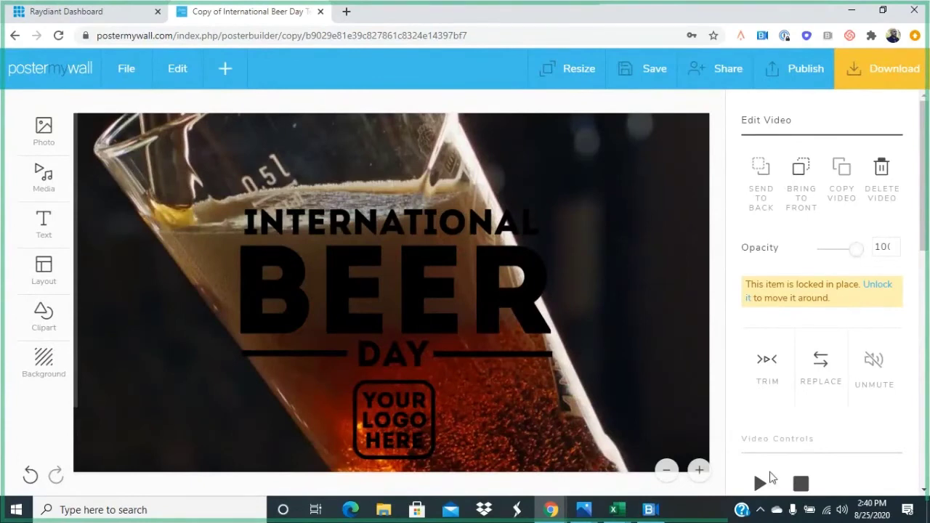
Leave the International Beer Day design without saving and return to the My designs page.
click(772, 478)
click(47, 70)
click(531, 112)
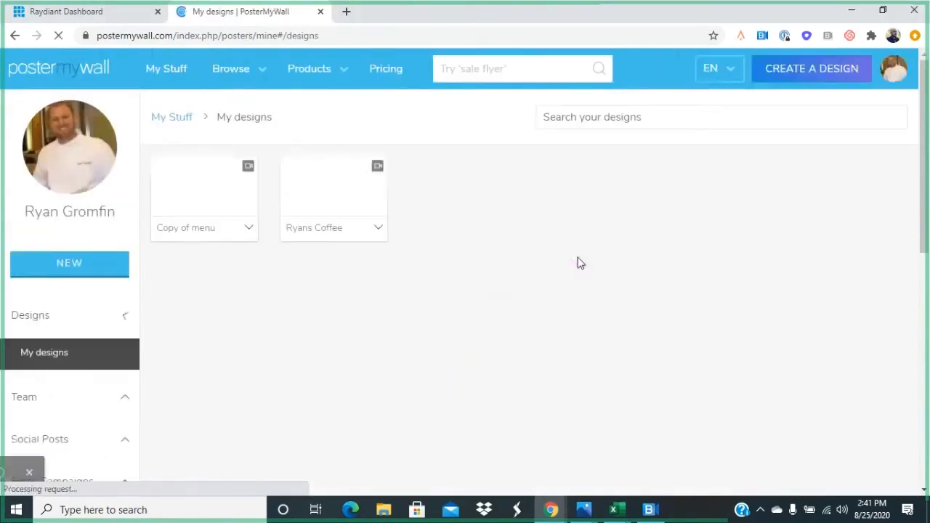
Search the PosterMyWall templates for gift certificate designs.
click(517, 69)
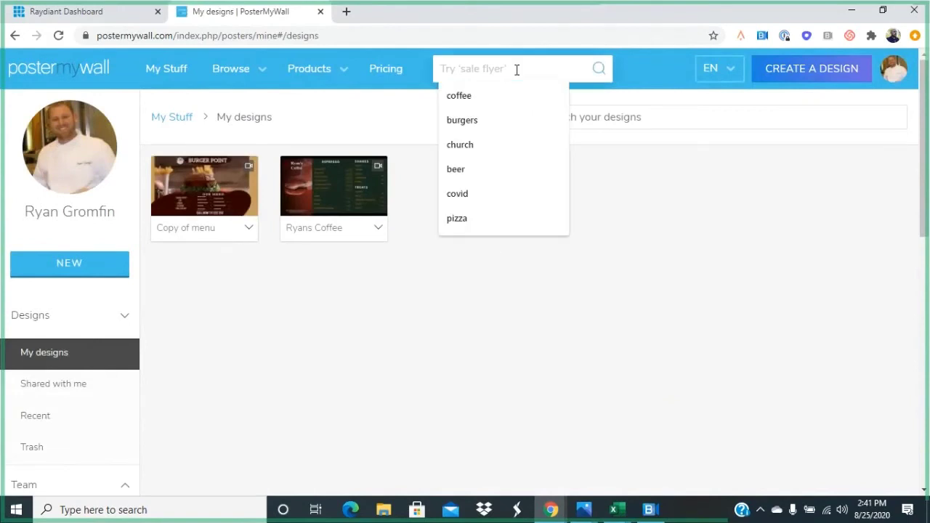
text(gi)
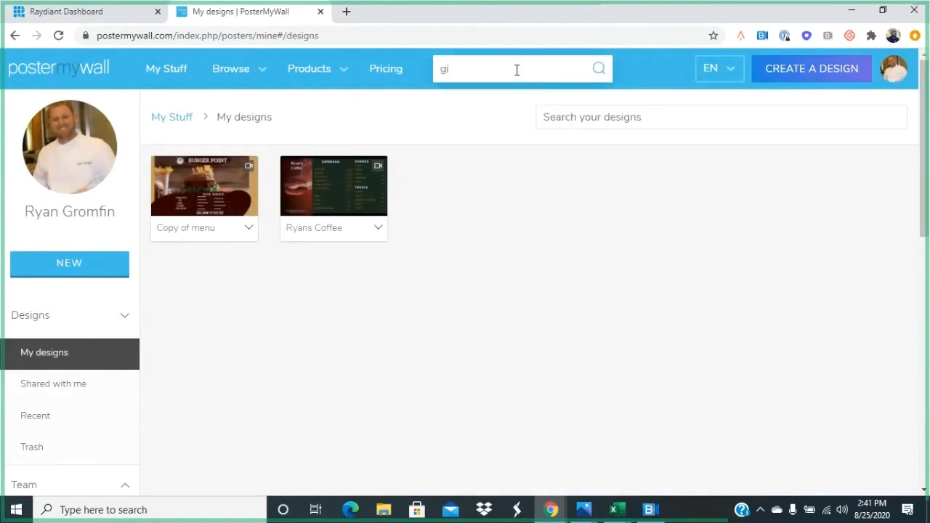
text(ft ceertificate)
key(Return)
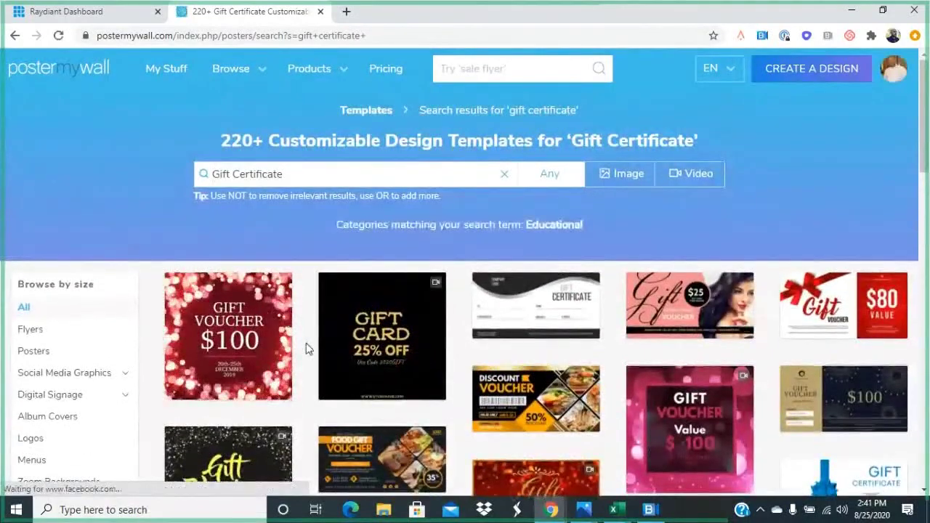
Browse the gift certificate templates to examine the available voucher, gift card and certificate designs.
scroll(306, 349, down, 3)
scroll(306, 349, down, 5)
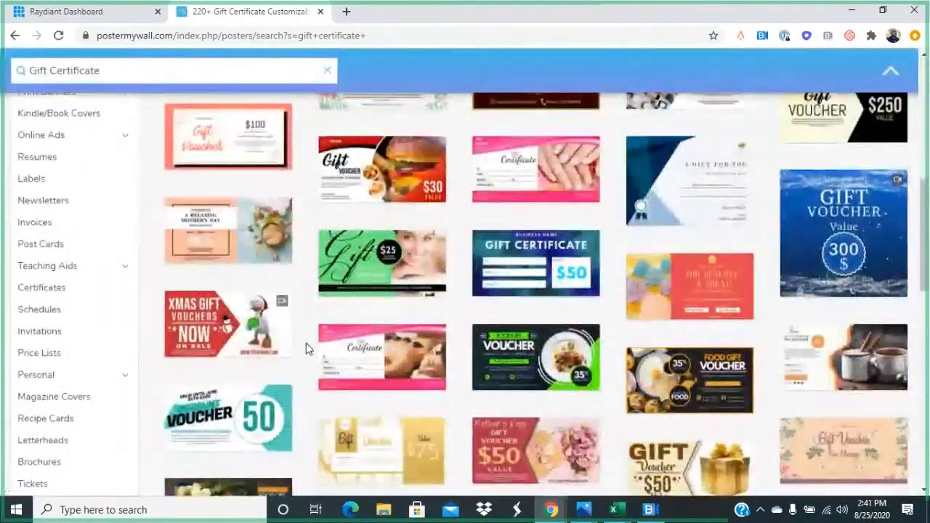
scroll(306, 349, down, 6)
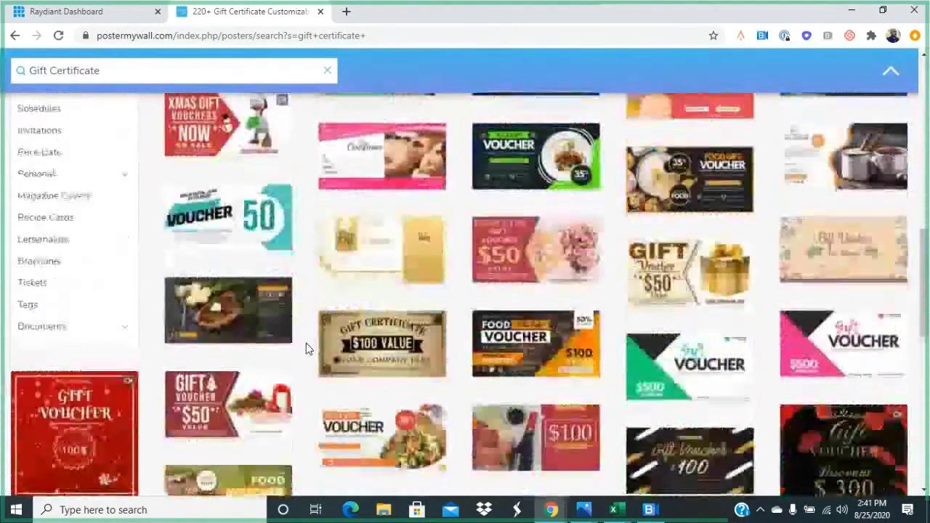
scroll(305, 348, down, 6)
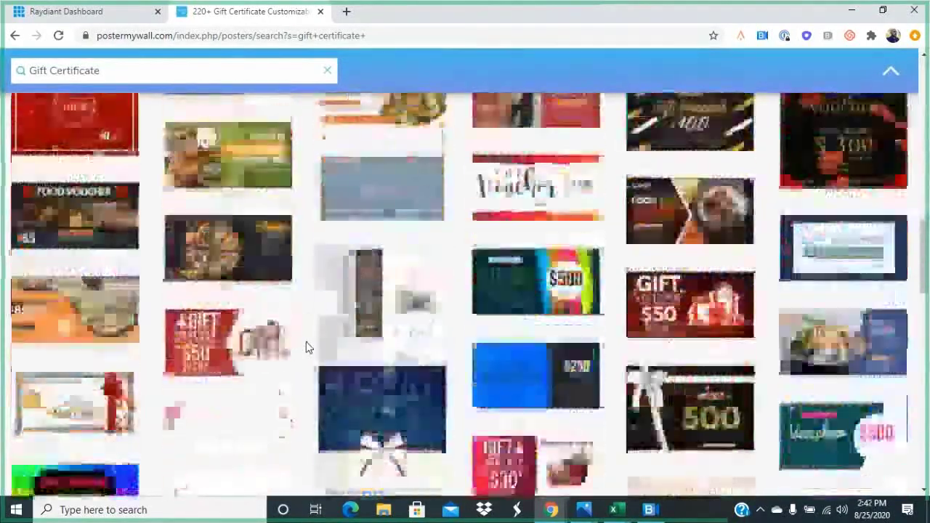
scroll(306, 348, down, 4)
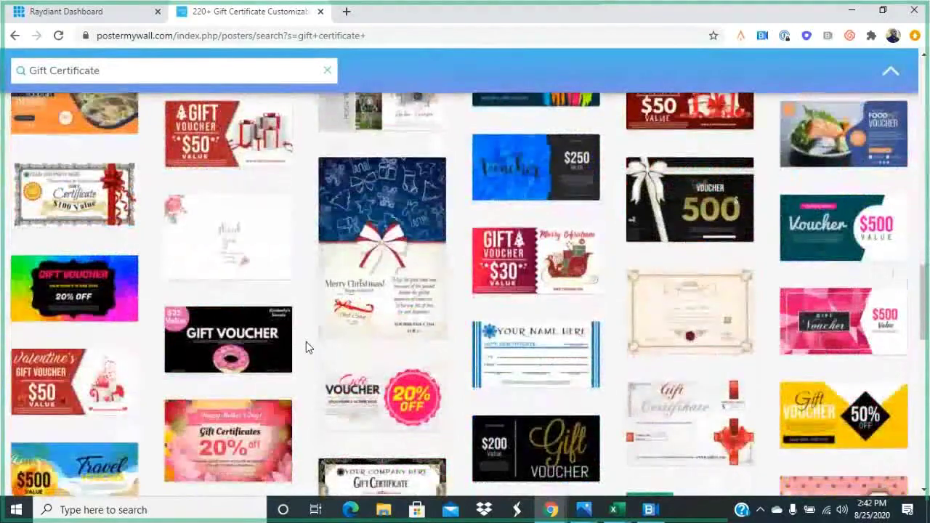
scroll(306, 347, down, 4)
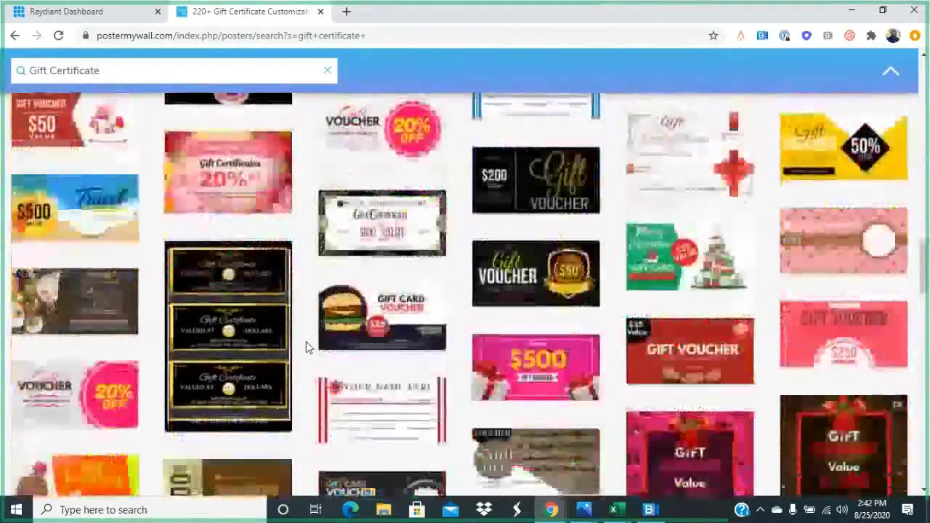
scroll(306, 349, down, 3)
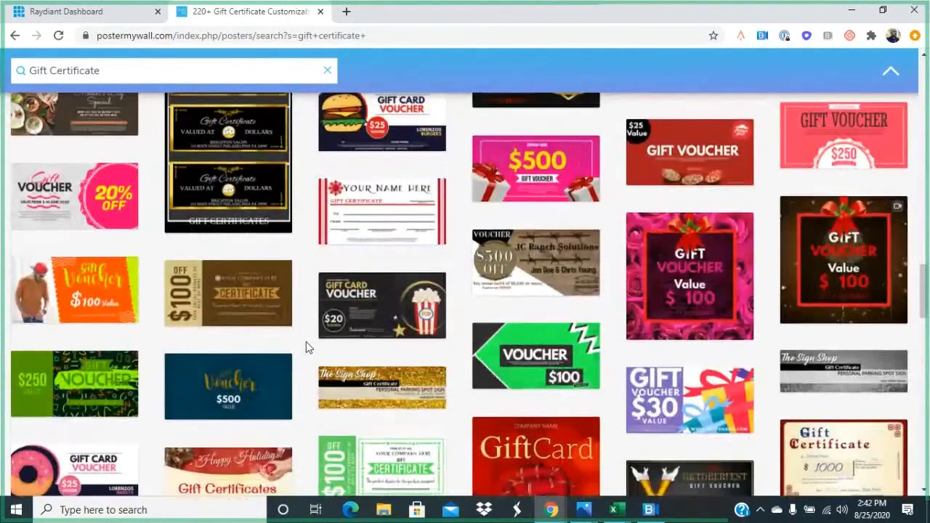
scroll(306, 346, up, 15)
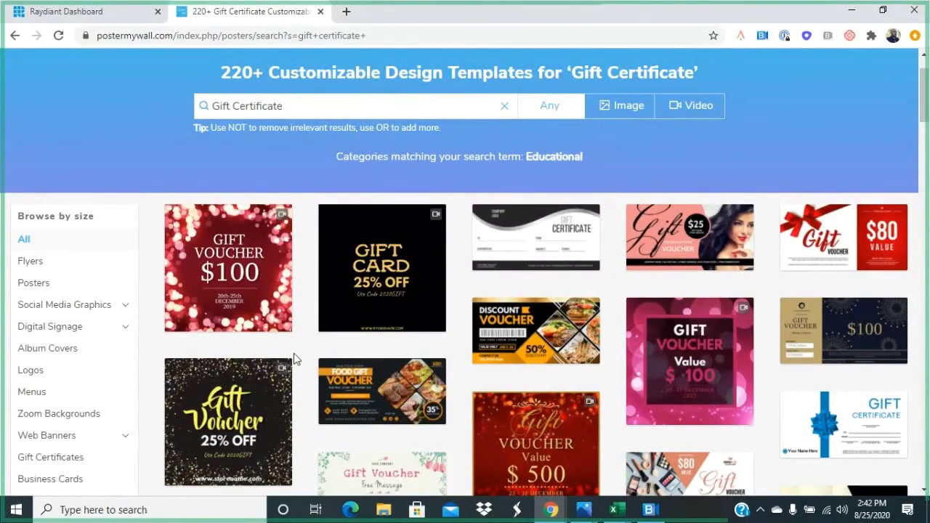
scroll(295, 359, down, 2)
scroll(291, 360, down, 3)
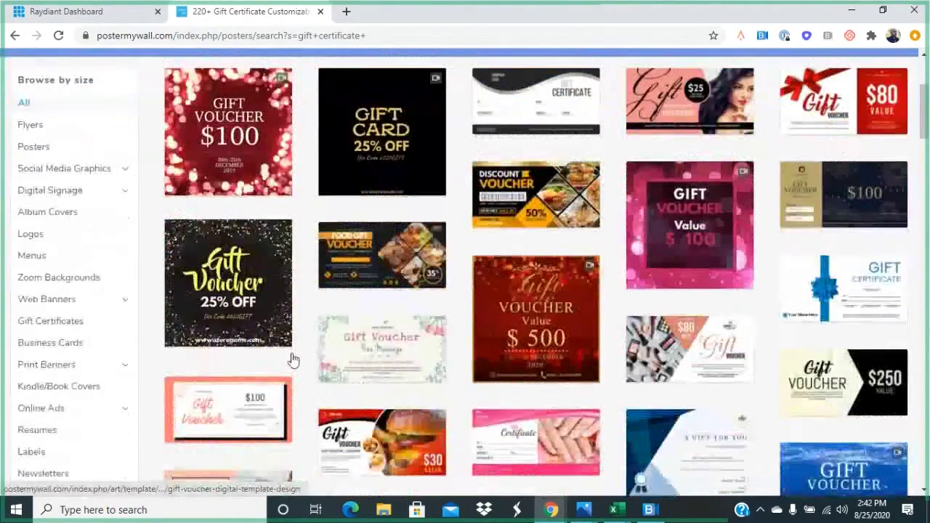
scroll(288, 362, down, 1)
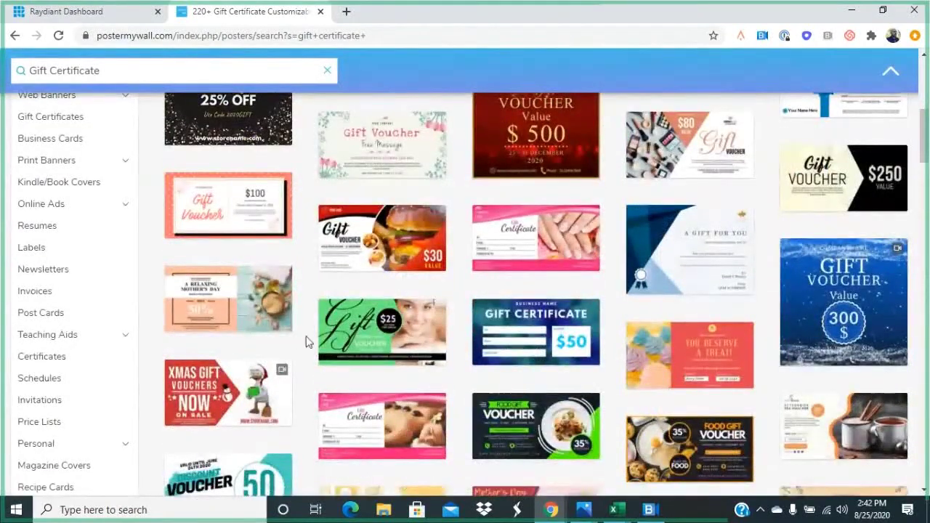
scroll(307, 341, down, 1)
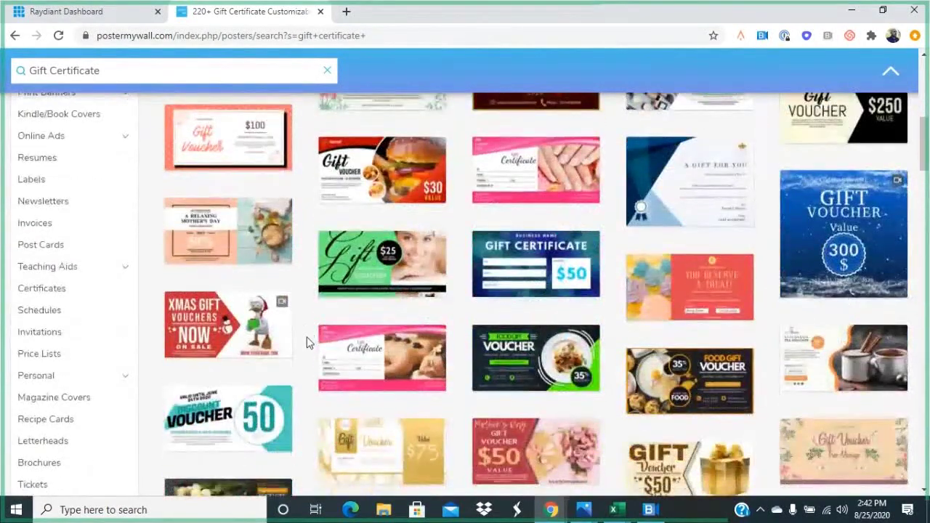
scroll(307, 341, down, 1)
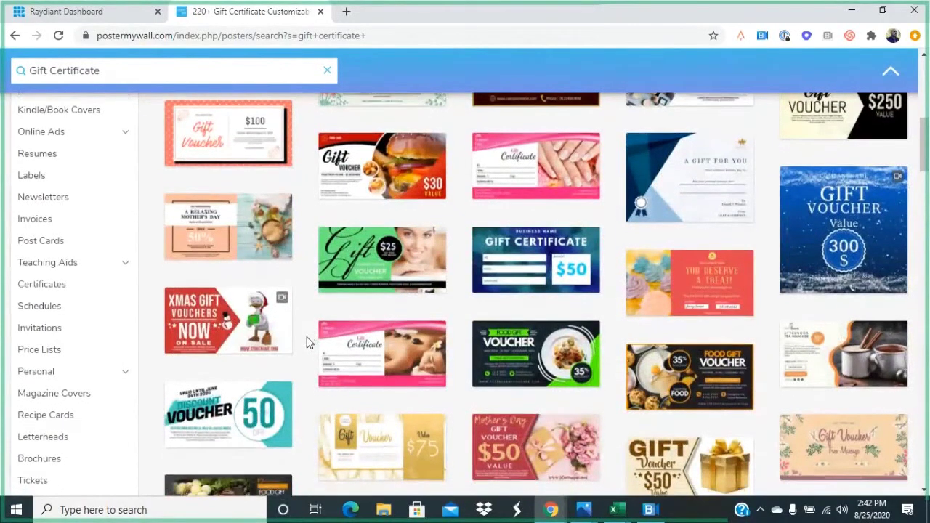
scroll(306, 342, down, 3)
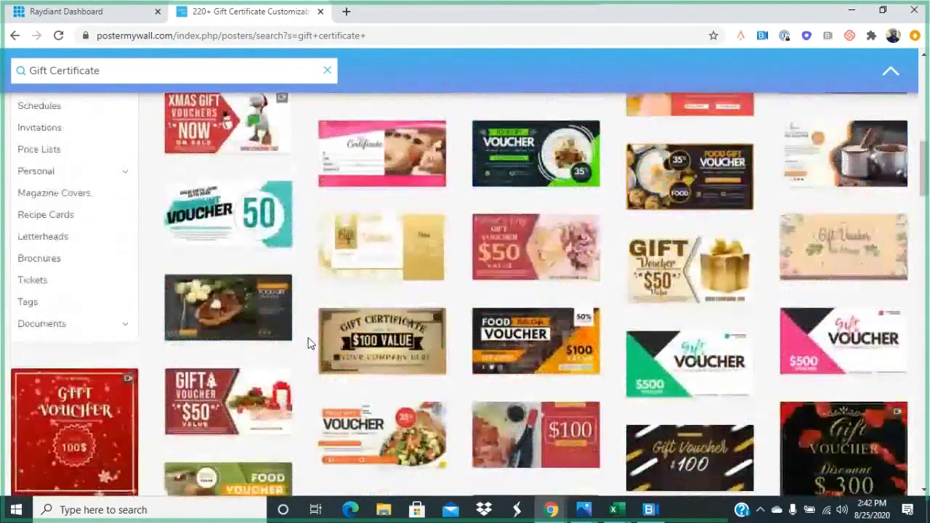
Open the orange and black Nila Cafe $100 food voucher template for customization in the editor.
scroll(307, 341, down, 1)
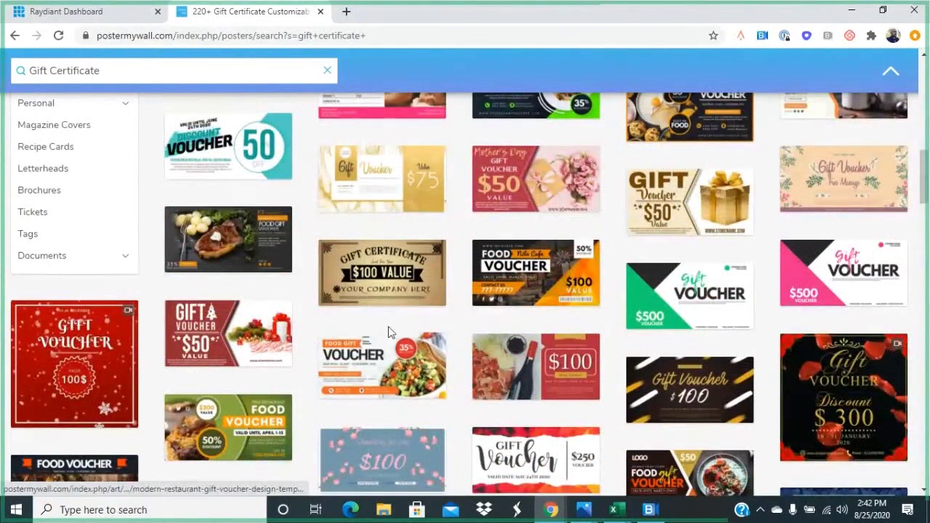
click(515, 274)
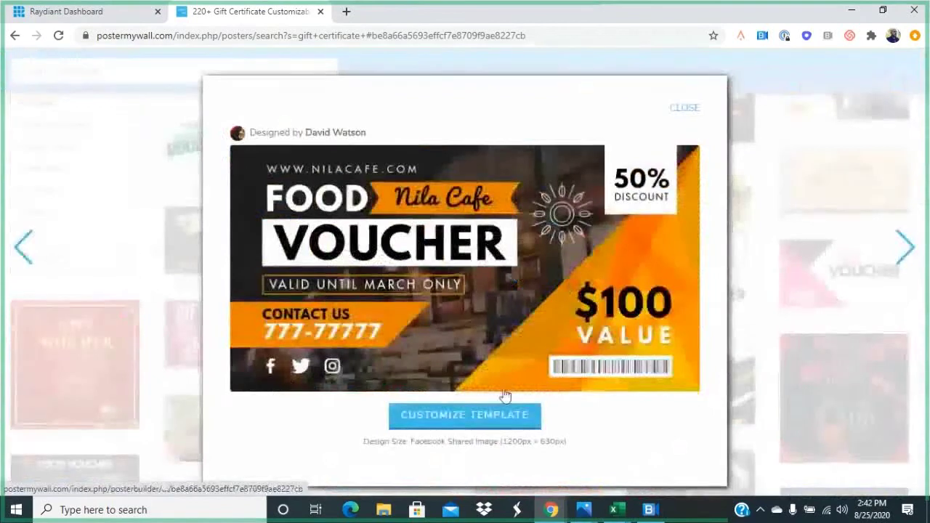
click(482, 415)
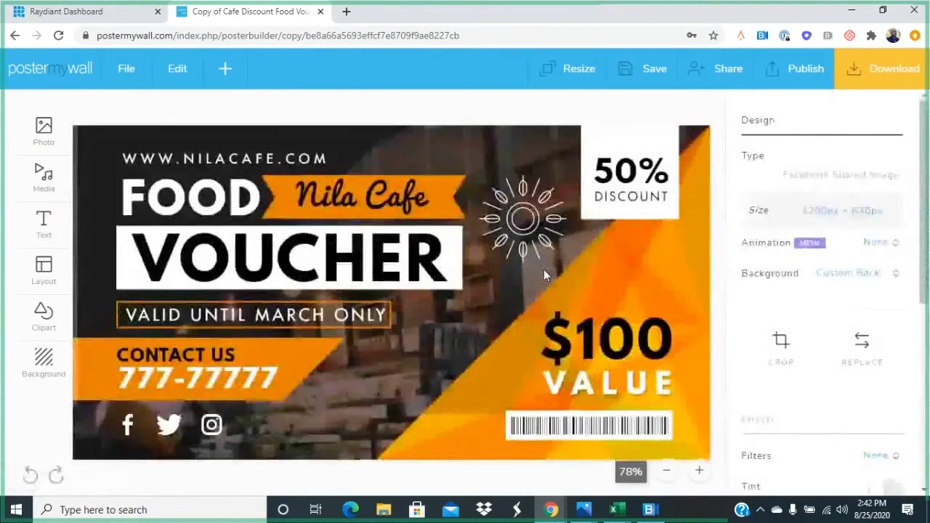
Review the publishing options for the food voucher design, close them and switch to the Raydiant Dashboard.
click(788, 68)
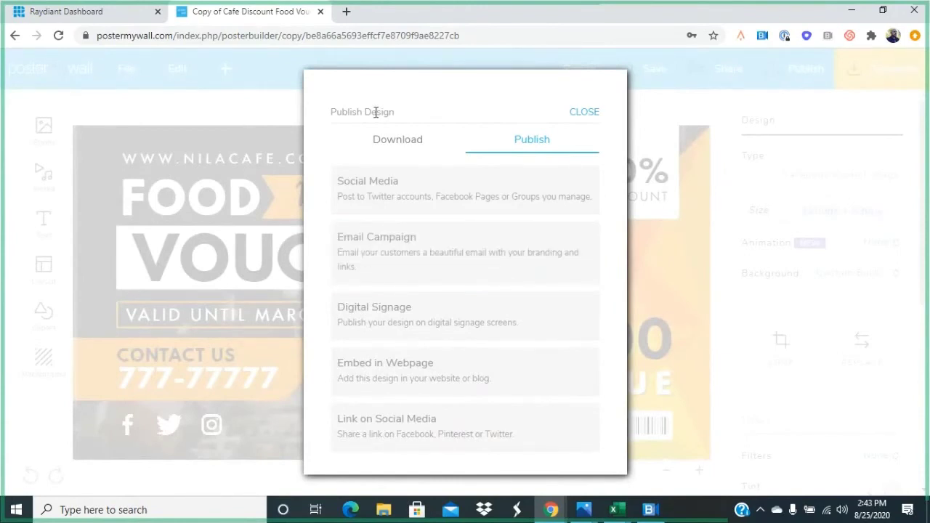
click(583, 114)
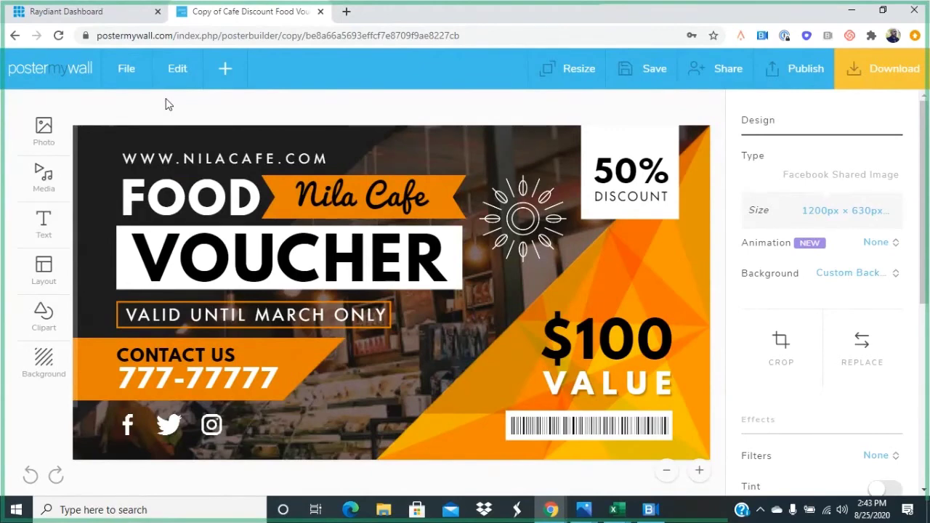
click(99, 12)
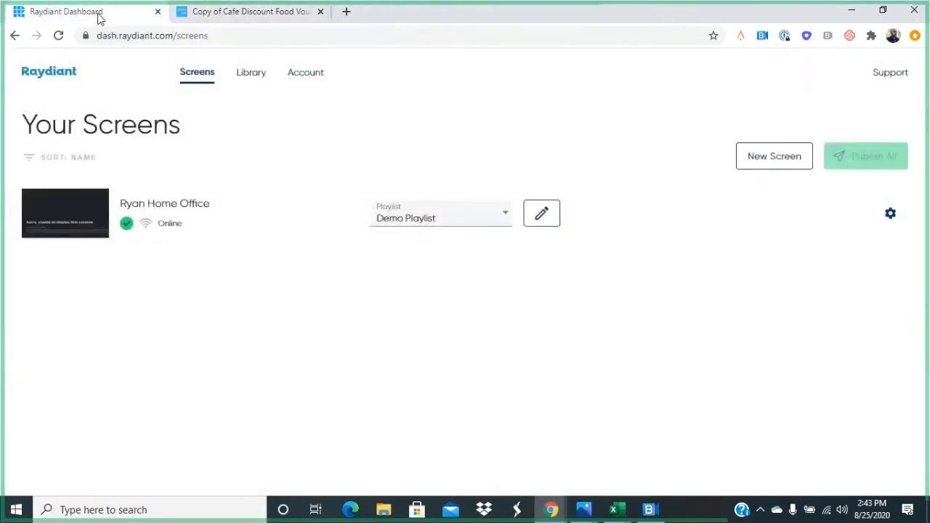